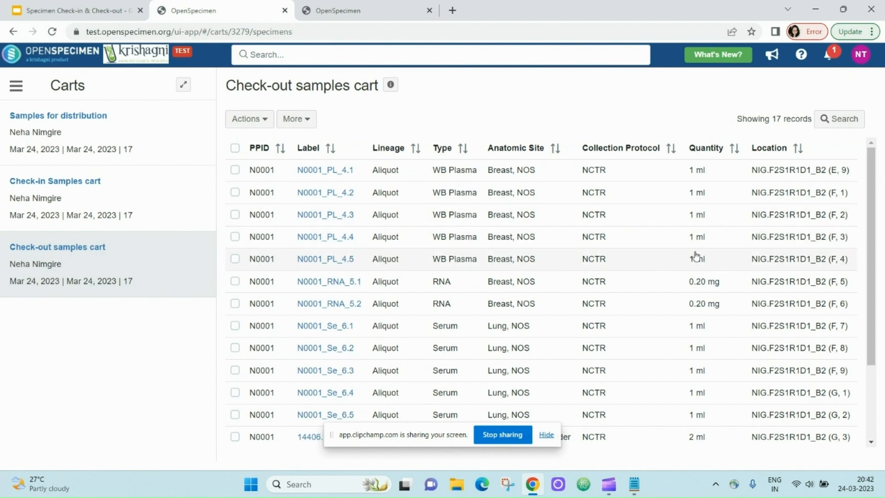
- Retrieve all specimens in the Check-out samples cart with the Checkout option enabled
{"action": "scroll", "coordinate": [682, 286], "scroll_direction": "down", "scroll_amount": 2}
{"action": "scroll", "coordinate": [672, 313], "scroll_direction": "up", "scroll_amount": 2}
{"action": "left_click", "coordinate": [547, 435]}
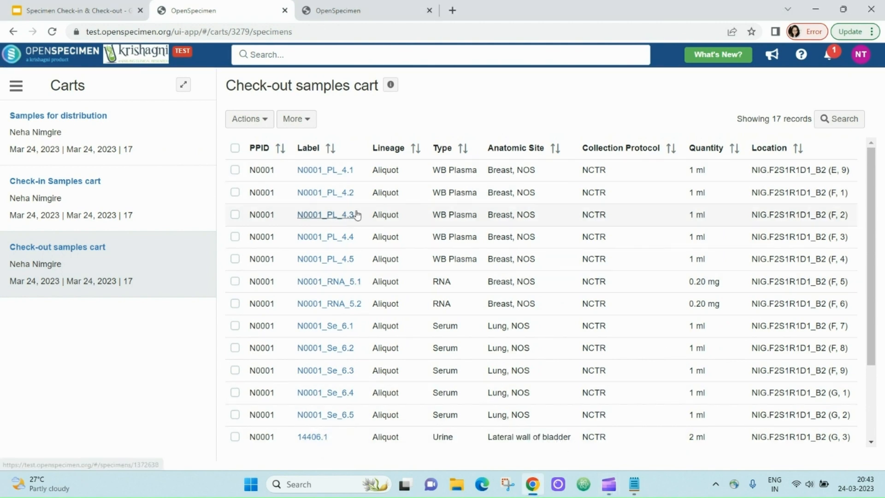
{"action": "left_click", "coordinate": [235, 148]}
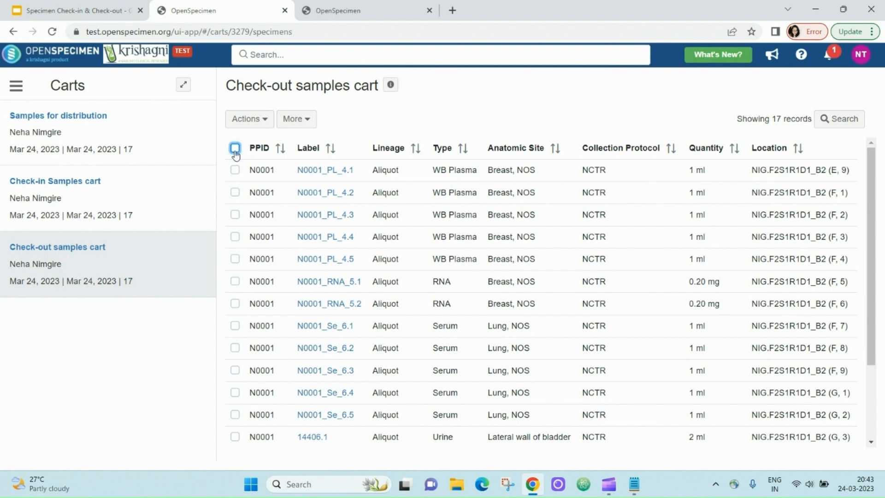
{"action": "left_click", "coordinate": [255, 121]}
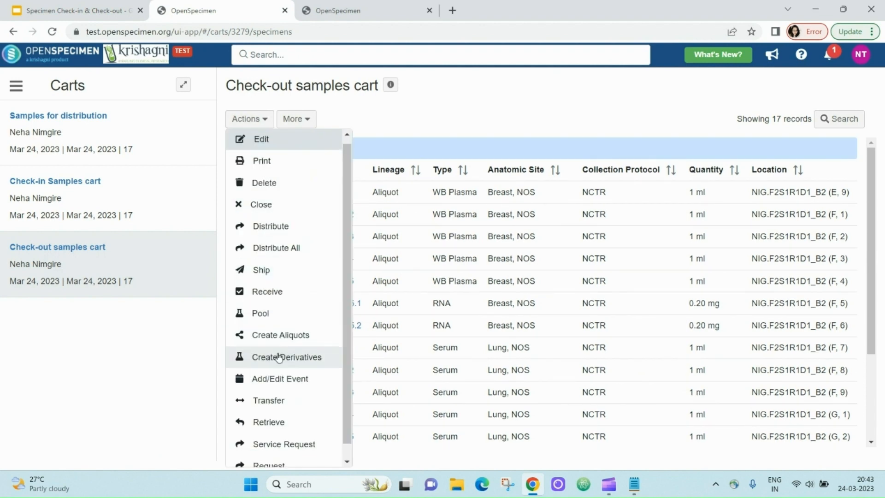
{"action": "scroll", "coordinate": [290, 387], "scroll_direction": "down", "scroll_amount": 1}
{"action": "left_click", "coordinate": [282, 407]}
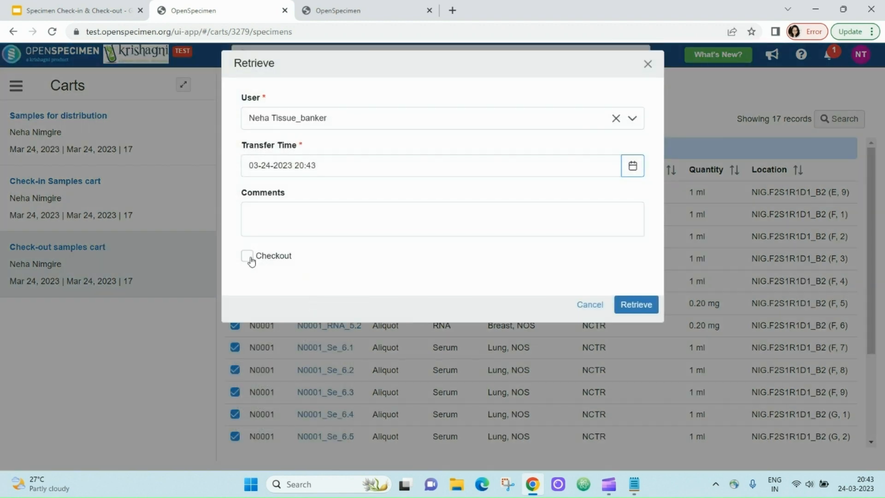
{"action": "left_click", "coordinate": [248, 256]}
{"action": "left_click", "coordinate": [636, 305]}
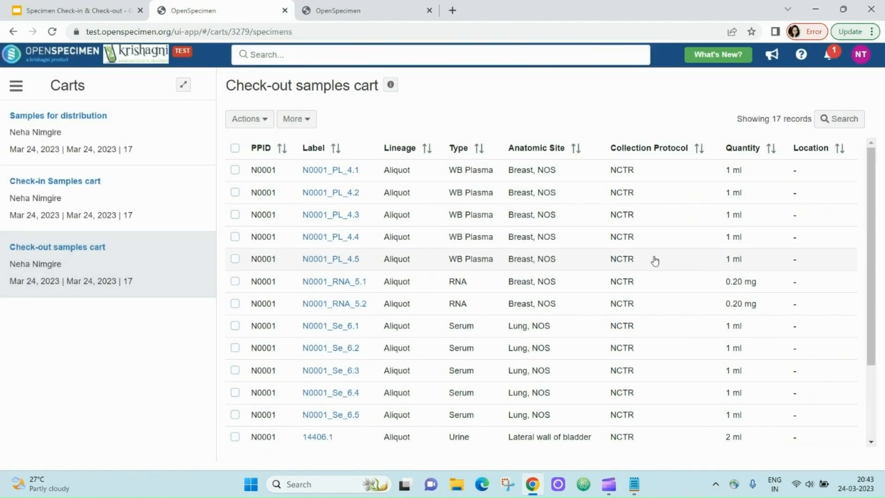
- Open specimen N0001_PL_4.1 in a separate tab and examine the storage status in its latest transfer event
{"action": "right_click", "coordinate": [349, 171]}
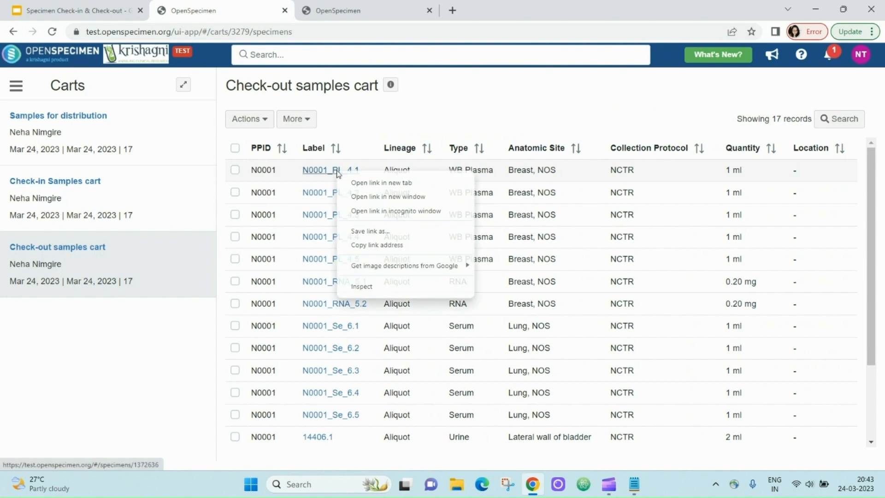
{"action": "left_click", "coordinate": [365, 182]}
{"action": "left_click", "coordinate": [357, 13]}
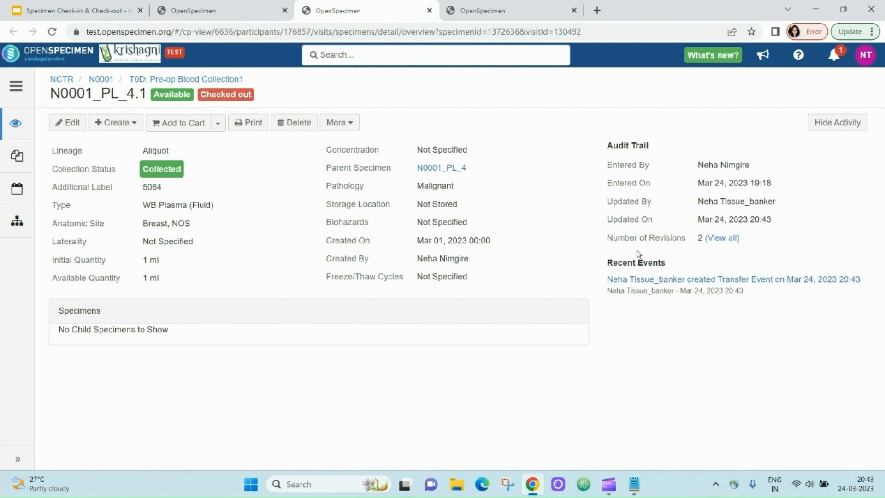
{"action": "left_click", "coordinate": [715, 280]}
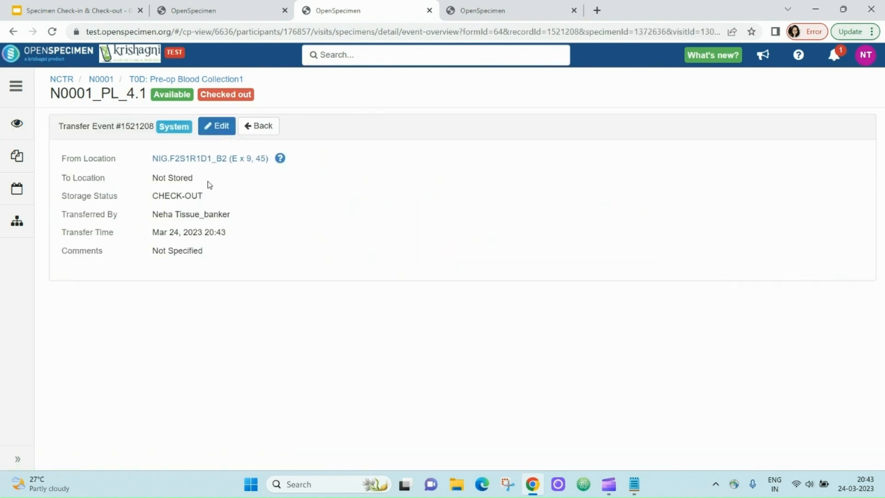
{"action": "left_click_drag", "start_coordinate": [62, 195], "coordinate": [200, 197]}
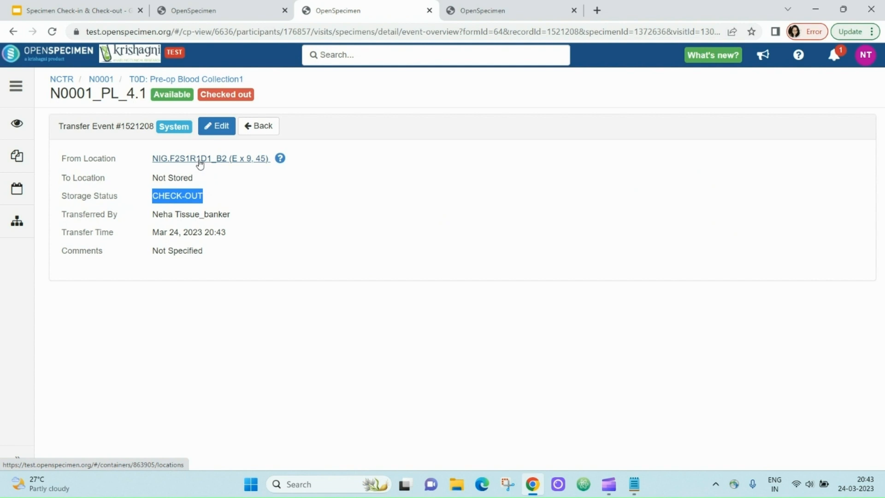
- Open the transfer event's source container in a new tab and inspect the positions of the checked-out specimens on its map
{"action": "left_click", "coordinate": [211, 172]}
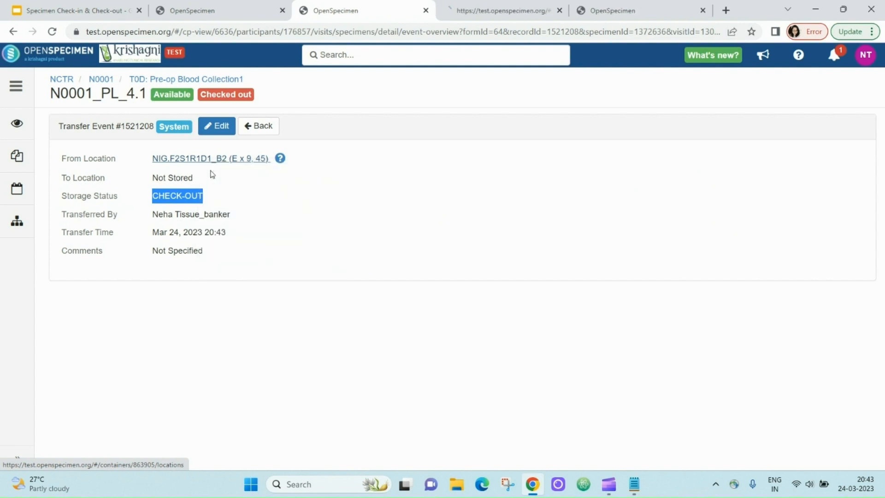
{"action": "left_click", "coordinate": [488, 10]}
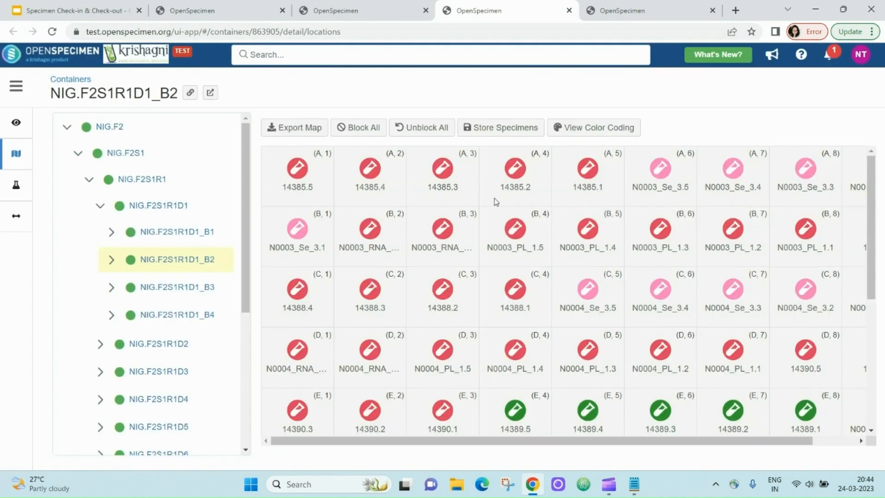
{"action": "scroll", "coordinate": [530, 251], "scroll_direction": "down", "scroll_amount": 5}
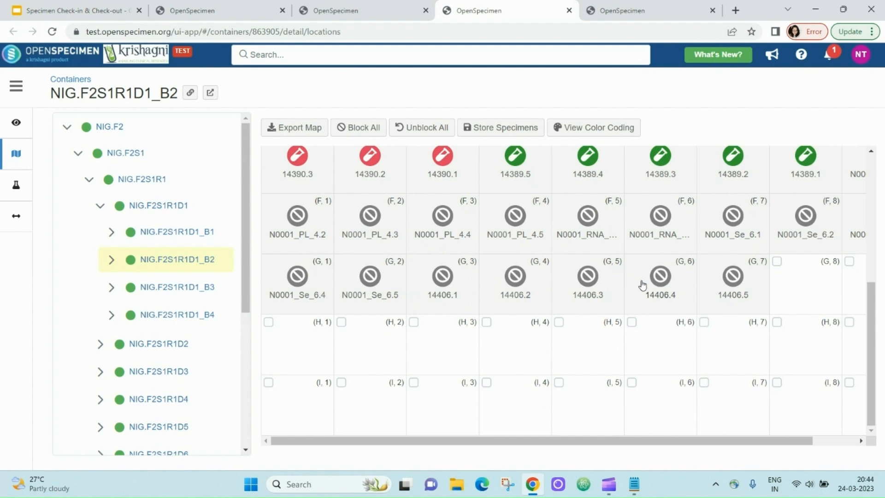
{"action": "left_click", "coordinate": [357, 7]}
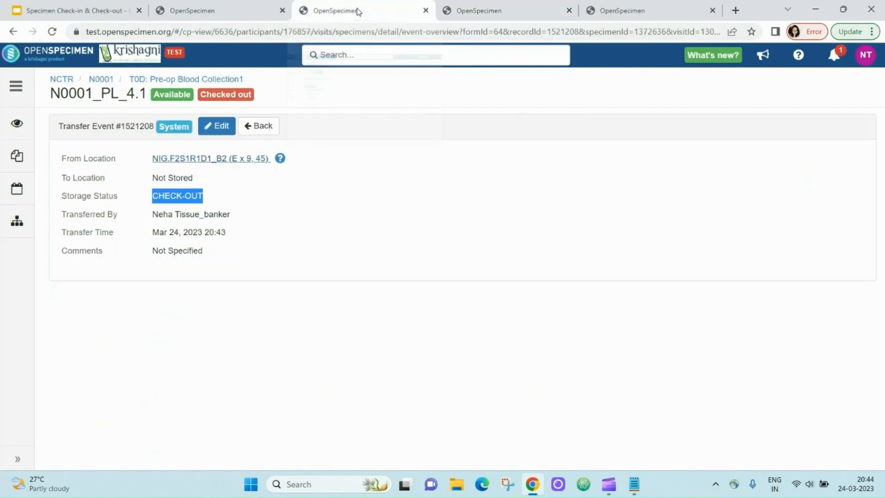
- Return to the carts tab and open the specimen list of participant N0005 in the NCTR collection protocol
{"action": "left_click", "coordinate": [241, 6]}
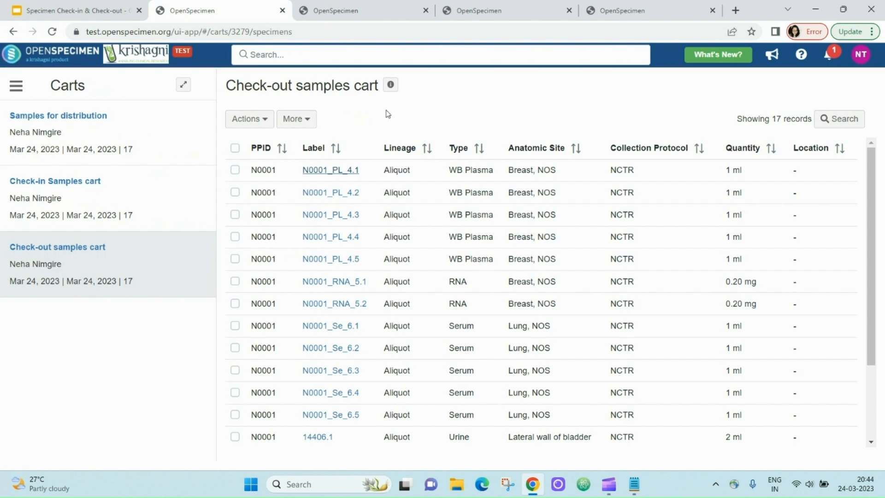
{"action": "left_click", "coordinate": [17, 86]}
{"action": "left_click", "coordinate": [71, 175]}
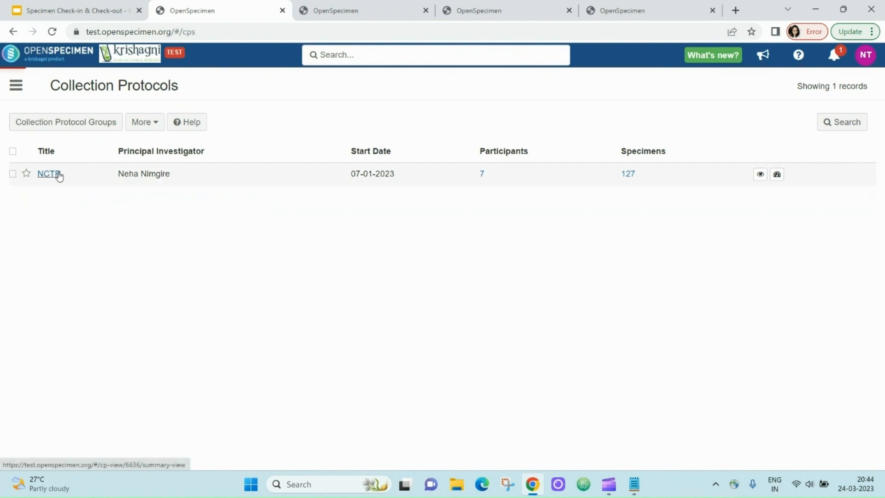
{"action": "left_click", "coordinate": [59, 176]}
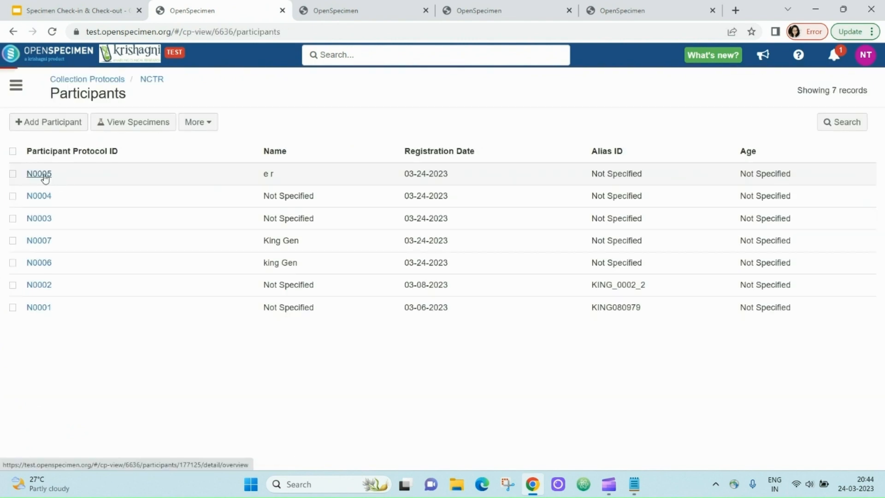
{"action": "left_click", "coordinate": [45, 176]}
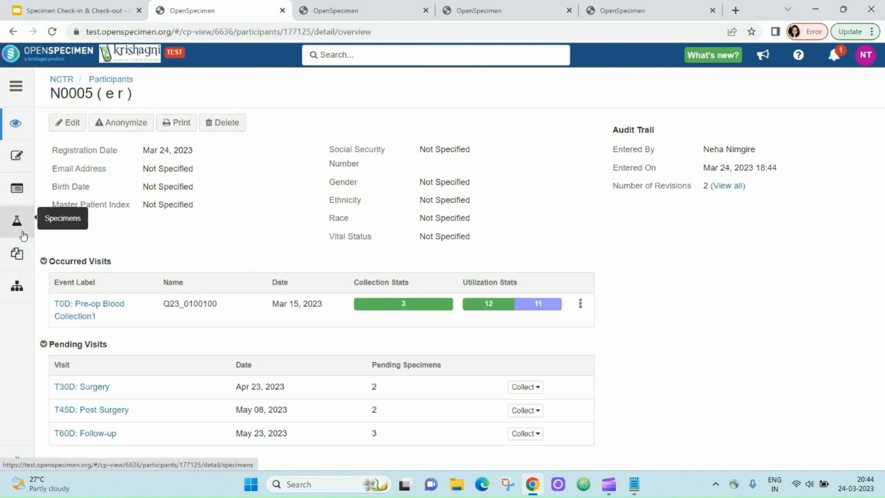
{"action": "left_click", "coordinate": [23, 235]}
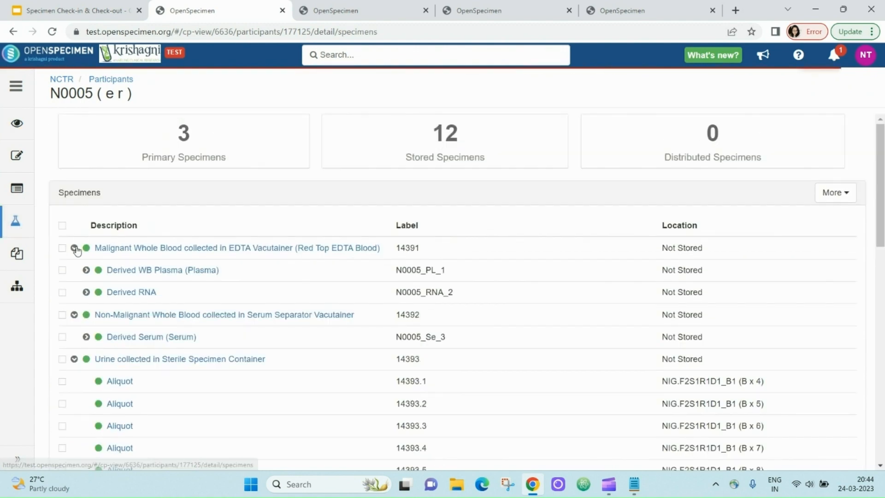
- Expand the derived plasma and RNA specimens and retrieve aliquot N0005_RNA_2.1 with the Checkout option enabled
{"action": "left_click", "coordinate": [85, 270]}
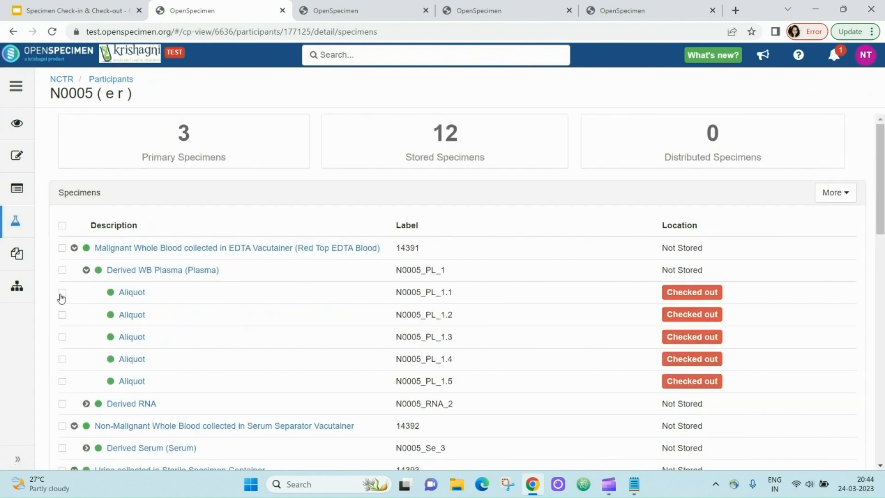
{"action": "scroll", "coordinate": [69, 302], "scroll_direction": "down", "scroll_amount": 1}
{"action": "left_click", "coordinate": [86, 337]}
{"action": "left_click", "coordinate": [62, 359]}
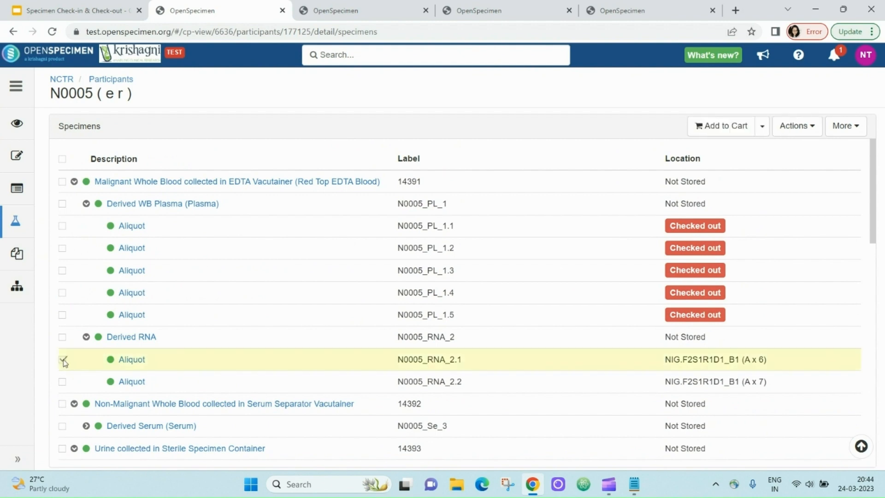
{"action": "left_click", "coordinate": [805, 132]}
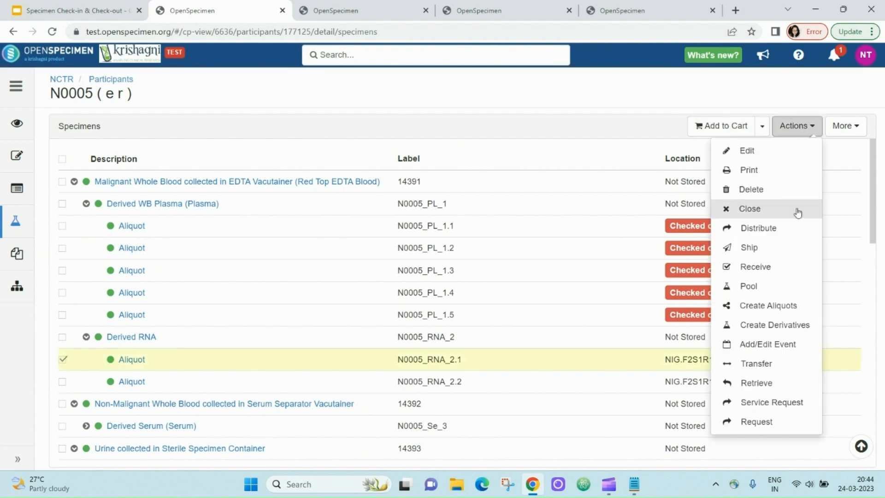
{"action": "left_click", "coordinate": [764, 383]}
{"action": "left_click", "coordinate": [367, 212]}
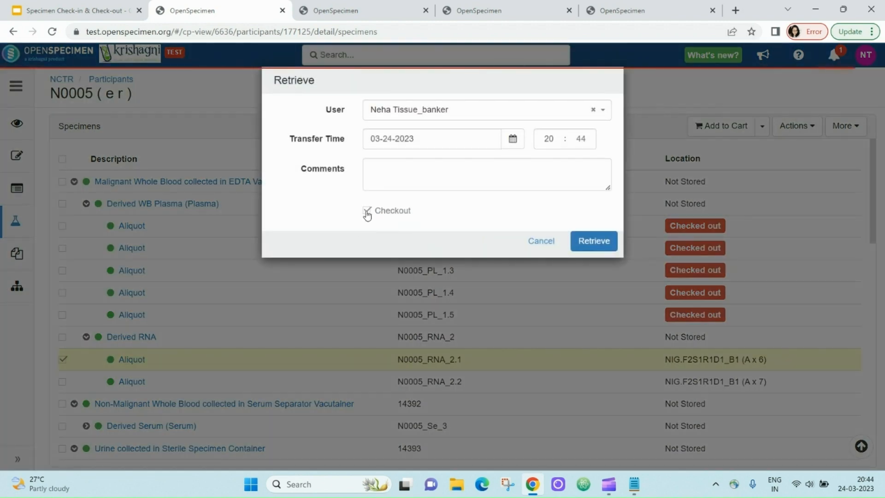
{"action": "left_click", "coordinate": [588, 243]}
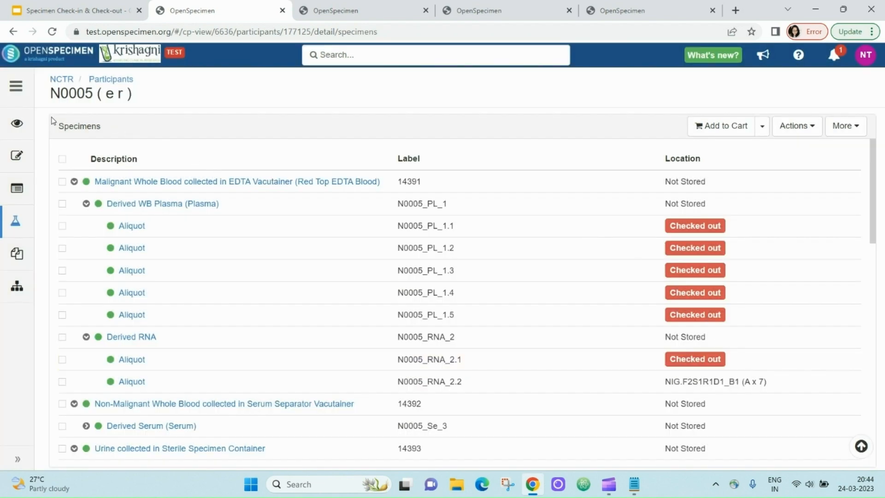
- Open participant N0005's T0D: Pre-op Blood Collection1 visit and retrieve aliquot N0005_RNA_2.2 with the Checkout option enabled
{"action": "left_click", "coordinate": [16, 123]}
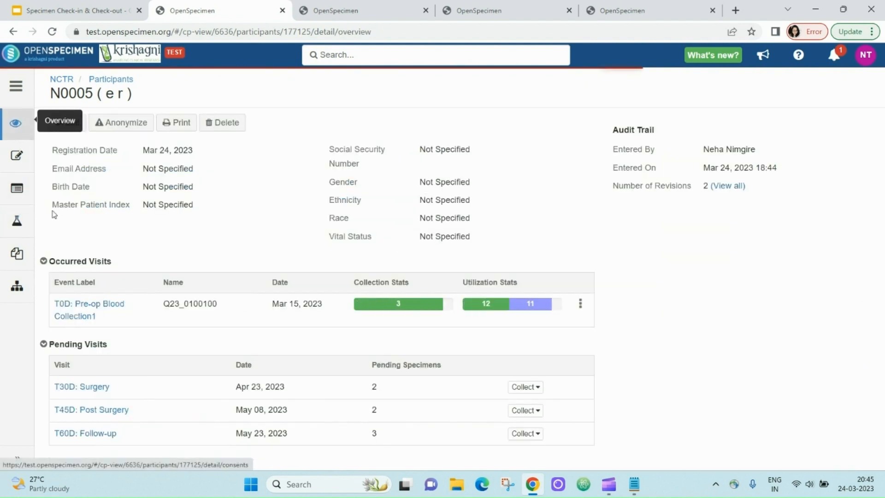
{"action": "left_click", "coordinate": [99, 316]}
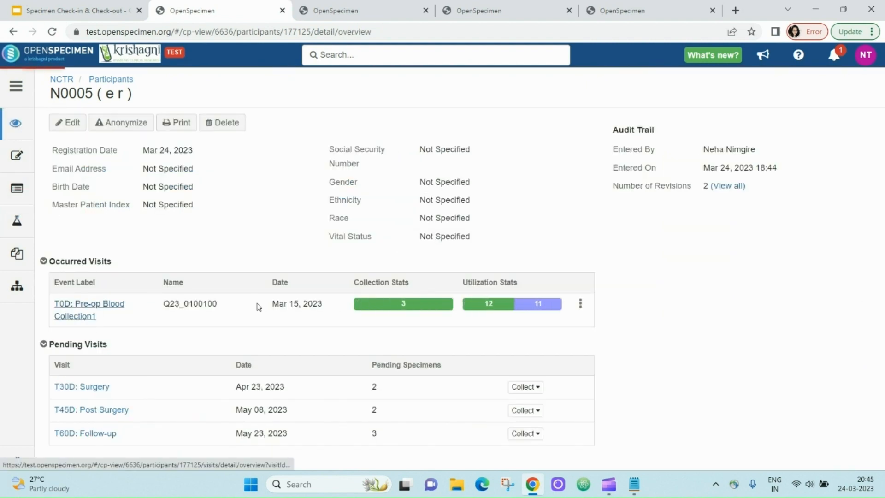
{"action": "scroll", "coordinate": [257, 306], "scroll_direction": "down", "scroll_amount": 2}
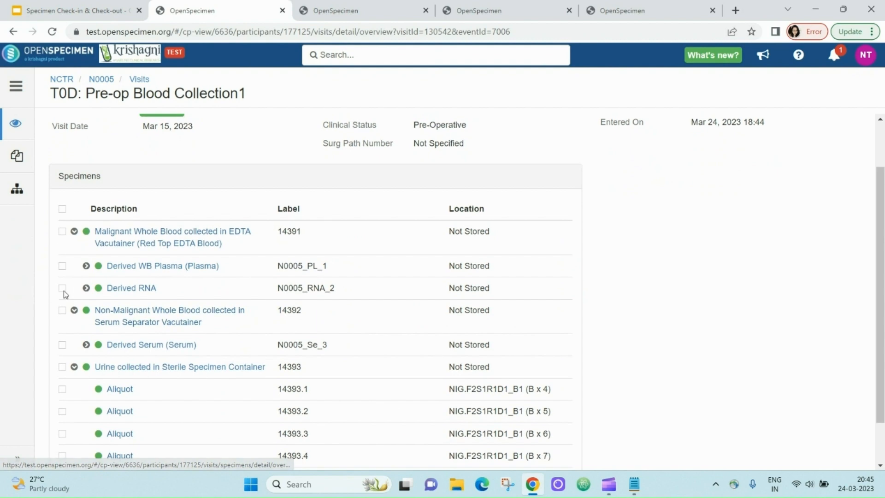
{"action": "left_click", "coordinate": [86, 288]}
{"action": "left_click", "coordinate": [63, 332]}
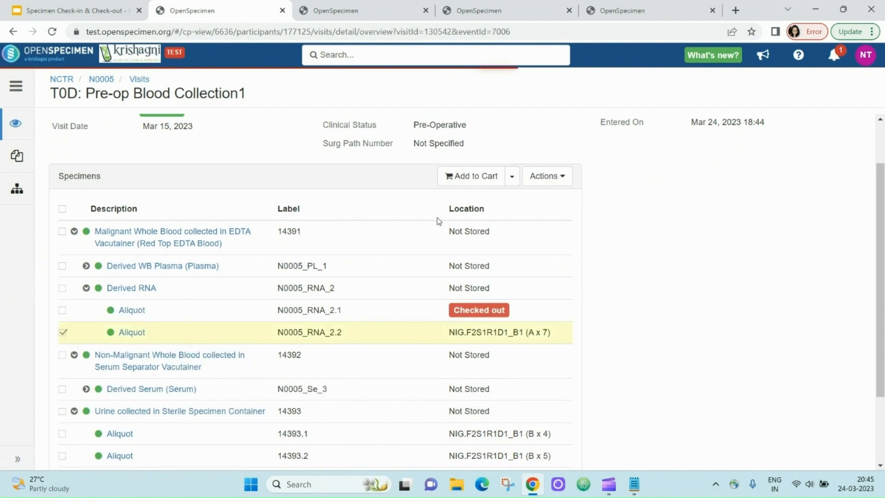
{"action": "left_click", "coordinate": [543, 180]}
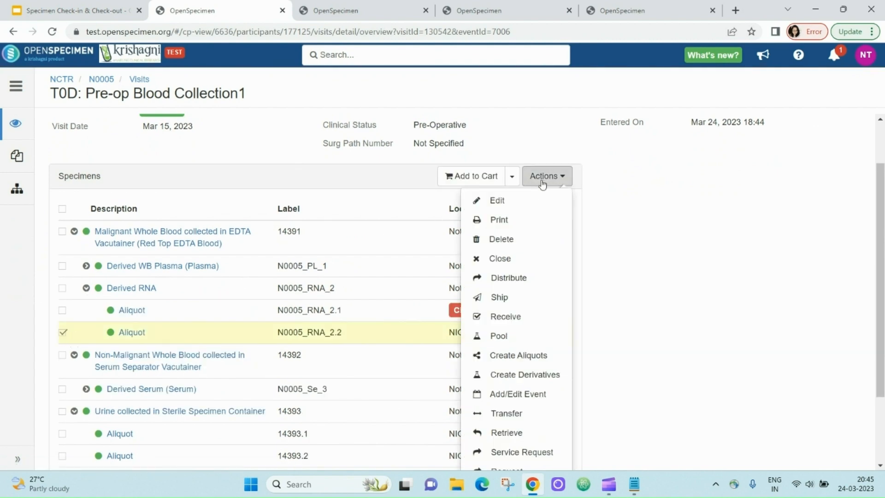
{"action": "left_click", "coordinate": [516, 433]}
{"action": "left_click", "coordinate": [367, 210]}
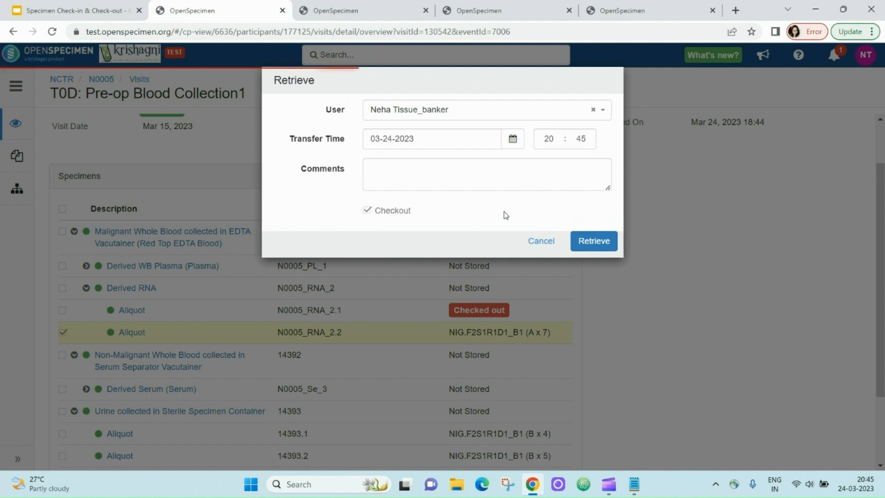
{"action": "left_click", "coordinate": [594, 240]}
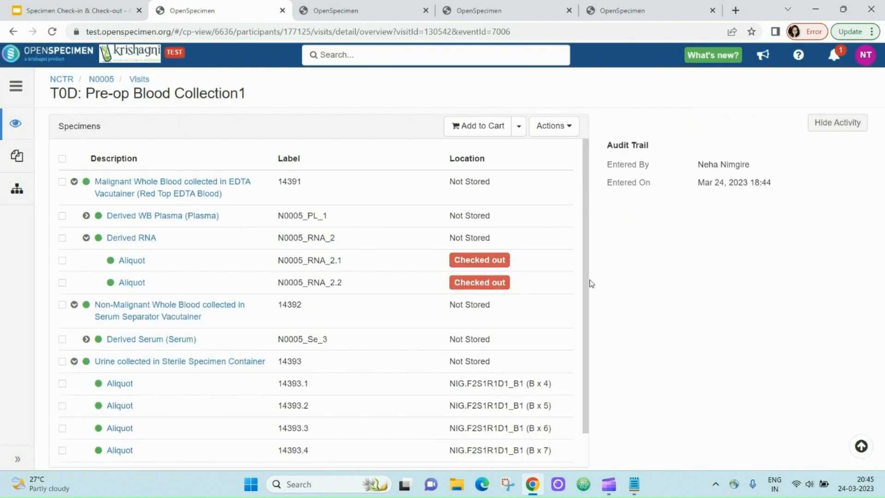
- Open urine aliquot 14393.1 from the visit's specimens and check it out from its own overview page
{"action": "scroll", "coordinate": [531, 314], "scroll_direction": "down", "scroll_amount": 1}
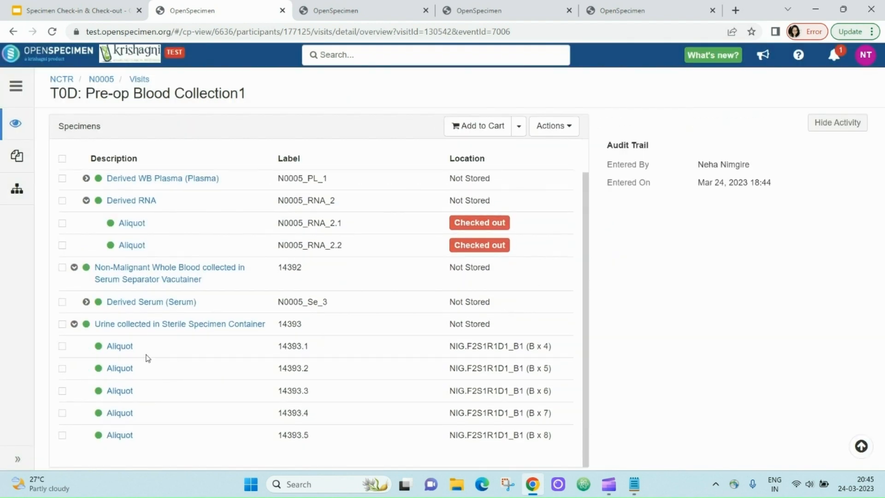
{"action": "left_click", "coordinate": [121, 347]}
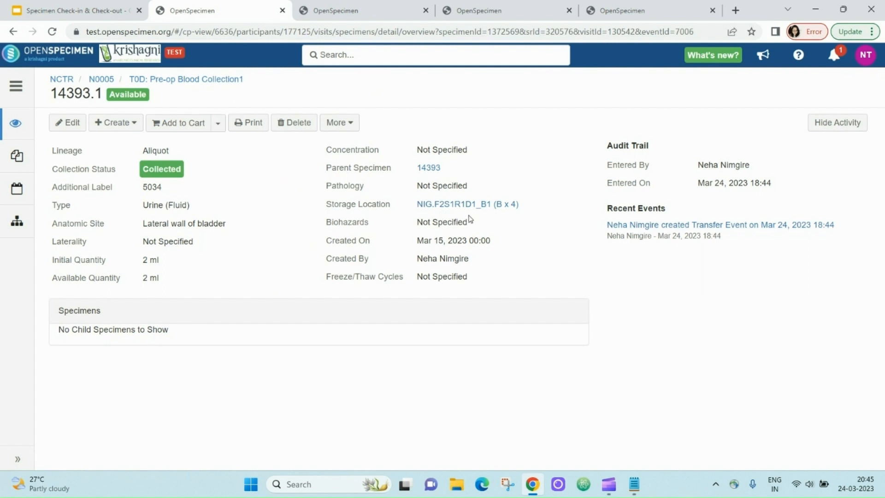
{"action": "left_click", "coordinate": [355, 129]}
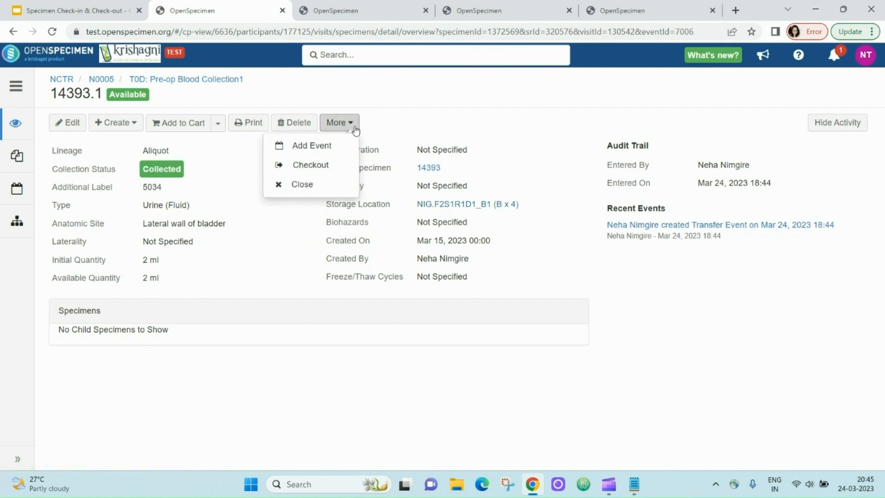
{"action": "left_click", "coordinate": [328, 170]}
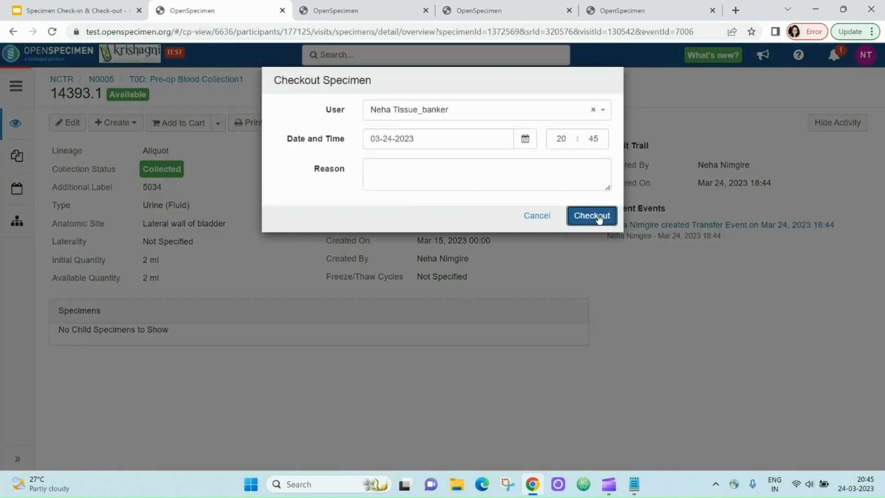
{"action": "left_click", "coordinate": [595, 215]}
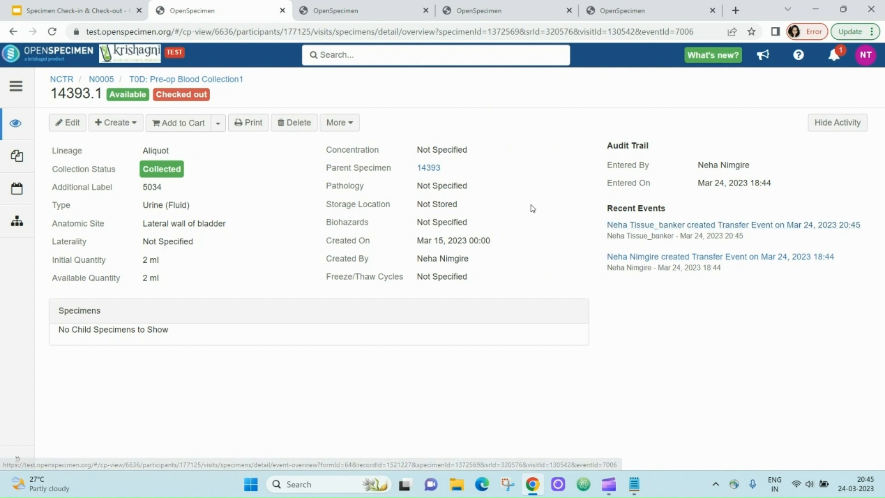
- Open the Check-in Samples cart from the carts list in the browser tab showing the transfer event
{"action": "left_click", "coordinate": [360, 11]}
{"action": "left_click", "coordinate": [23, 93]}
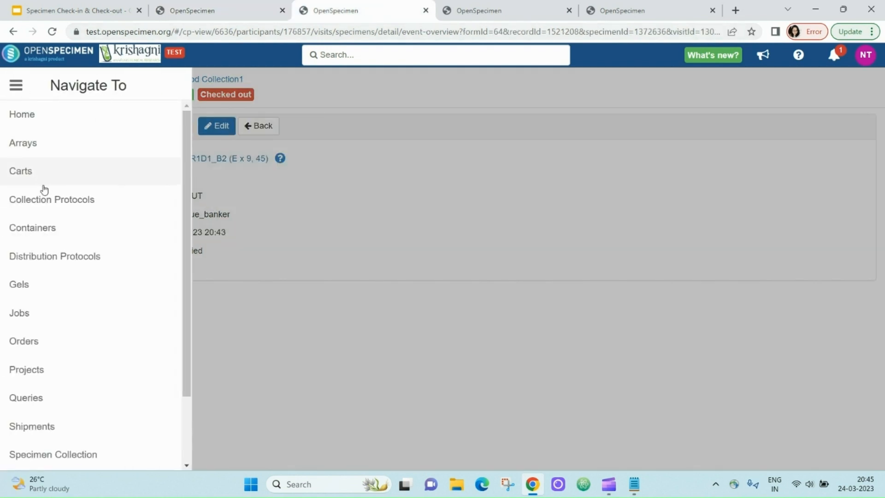
{"action": "left_click", "coordinate": [43, 181]}
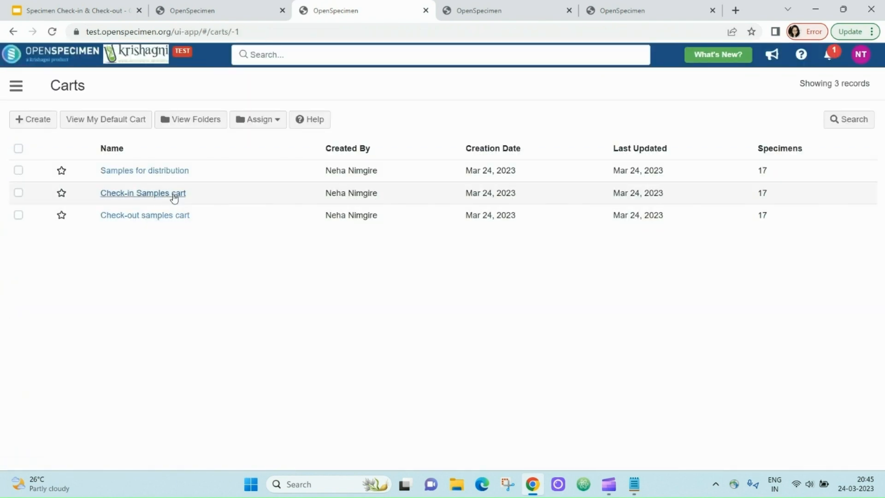
{"action": "left_click", "coordinate": [174, 194]}
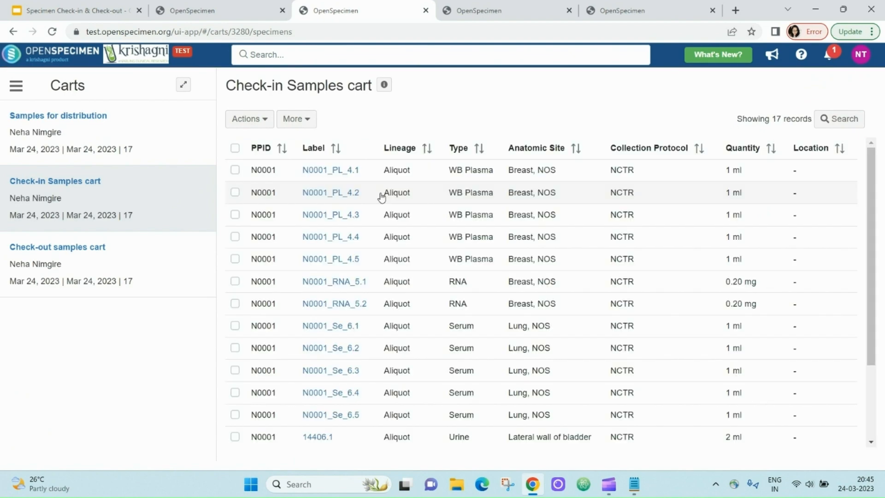
{"action": "scroll", "coordinate": [498, 231], "scroll_direction": "down", "scroll_amount": 2}
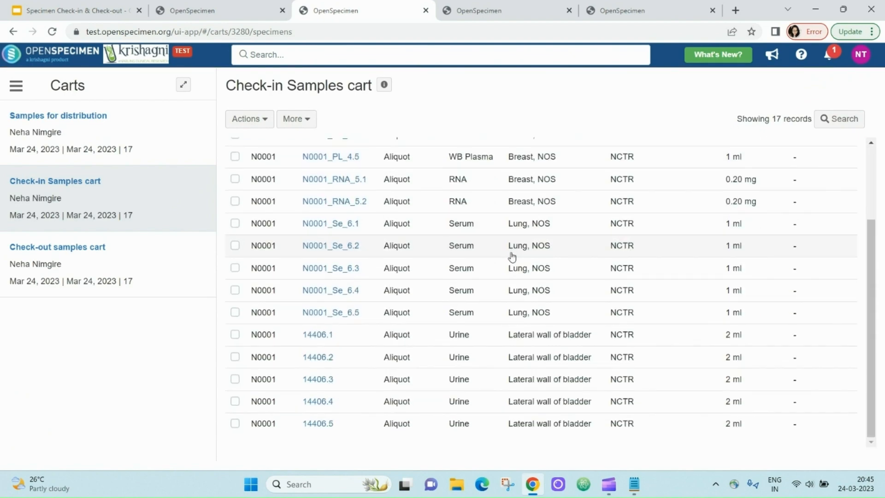
{"action": "scroll", "coordinate": [512, 256], "scroll_direction": "up", "scroll_amount": 2}
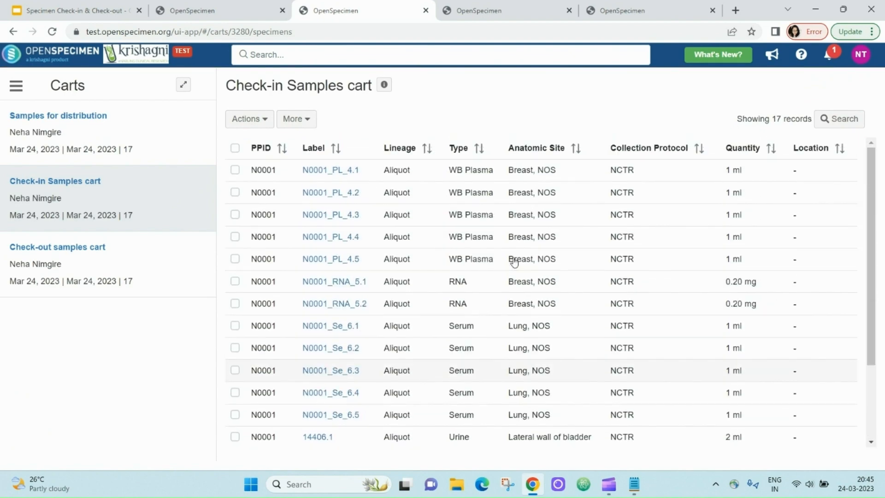
- Transfer all specimens in the Check-in Samples cart to container NIG.F2S1R1D1_B2, keeping the prefilled positions from E 9 to G 7
{"action": "left_click", "coordinate": [235, 149]}
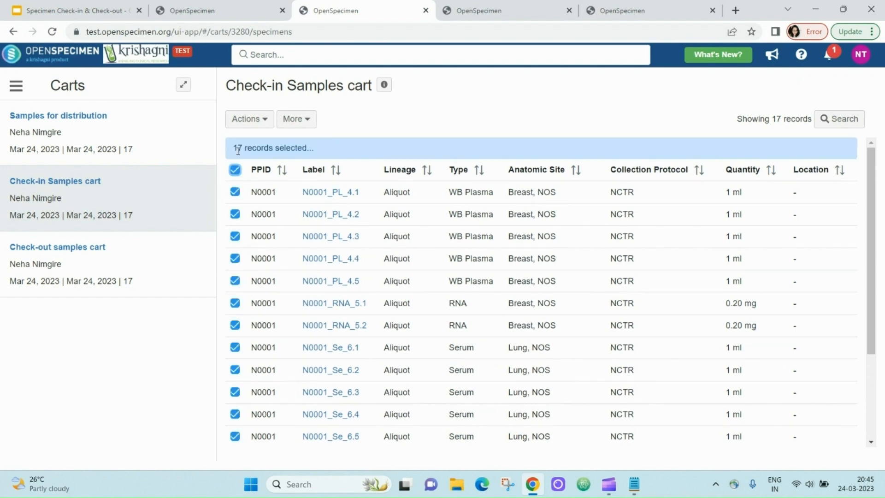
{"action": "left_click", "coordinate": [248, 121]}
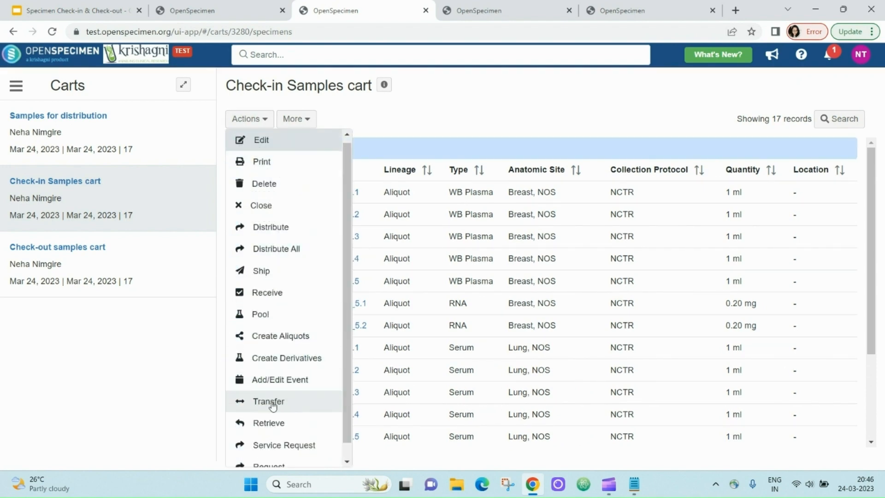
{"action": "left_click", "coordinate": [268, 402]}
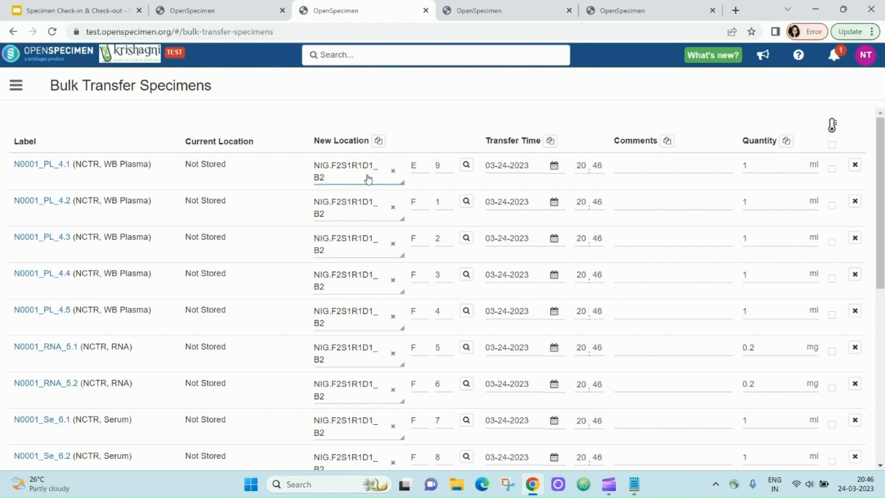
{"action": "scroll", "coordinate": [384, 226], "scroll_direction": "down", "scroll_amount": 8}
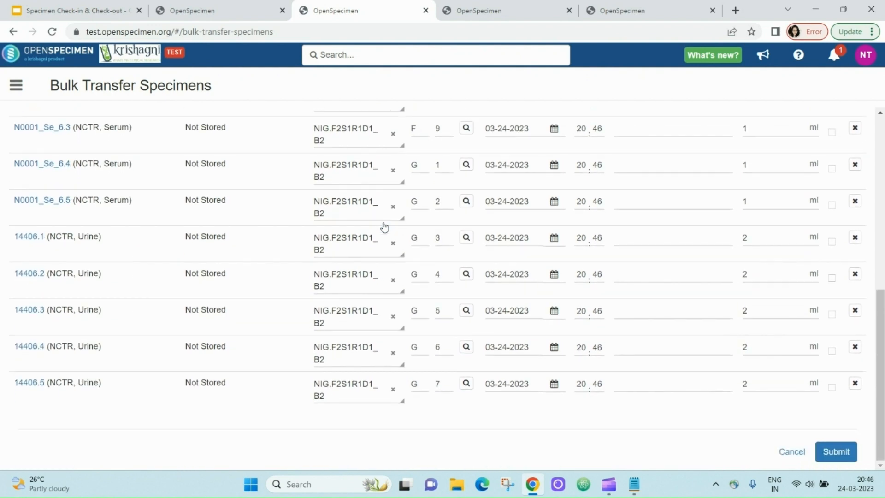
{"action": "scroll", "coordinate": [385, 228], "scroll_direction": "up", "scroll_amount": 8}
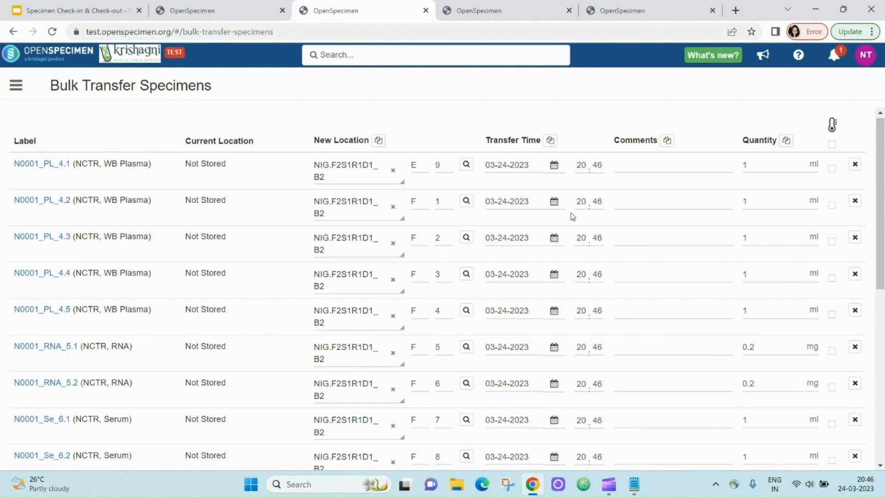
{"action": "scroll", "coordinate": [575, 223], "scroll_direction": "down", "scroll_amount": 8}
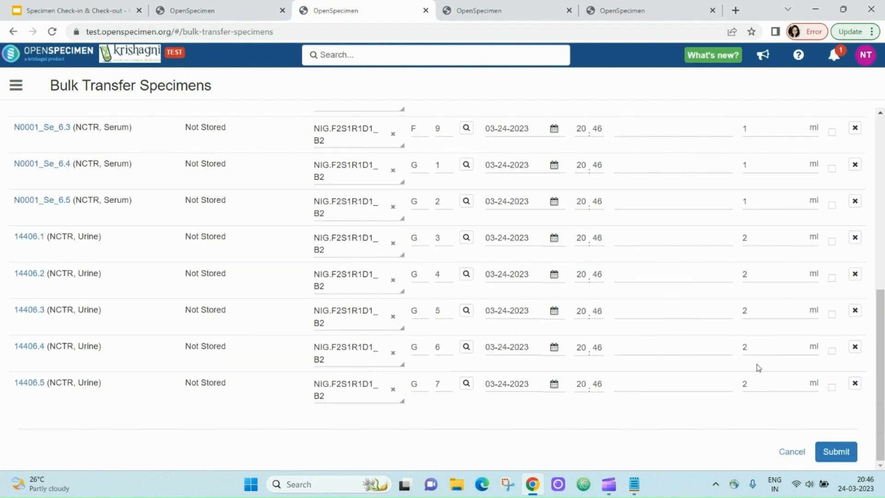
{"action": "left_click", "coordinate": [836, 452]}
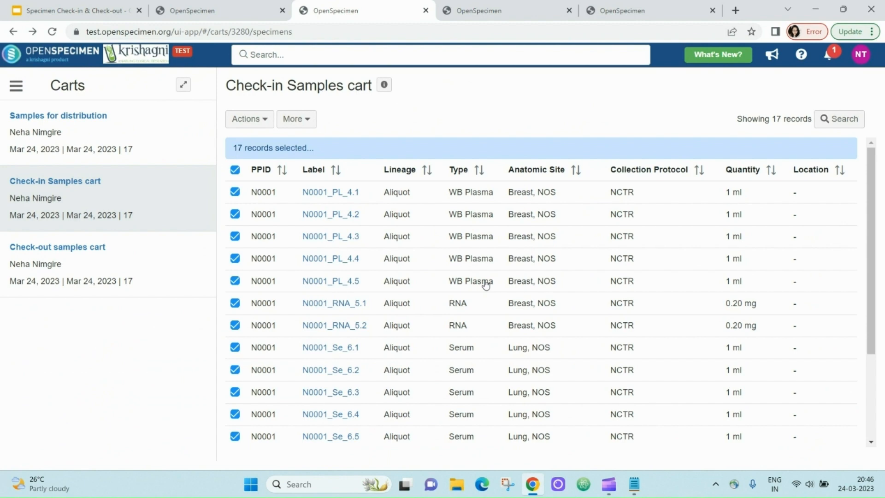
- Reload the location map of container NIG.F2S1R1D1_B2 and check the positions of the N0001 and 14406 specimens
{"action": "left_click", "coordinate": [501, 9]}
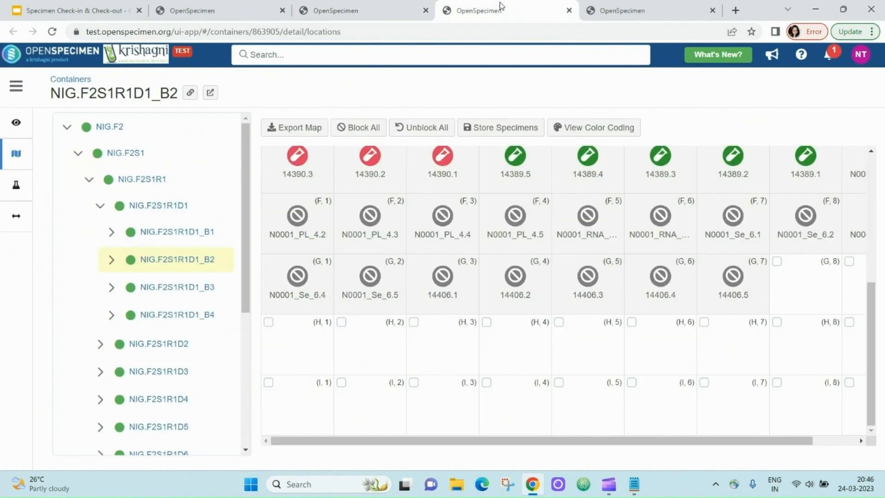
{"action": "left_click", "coordinate": [430, 36]}
{"action": "key", "text": "Return"}
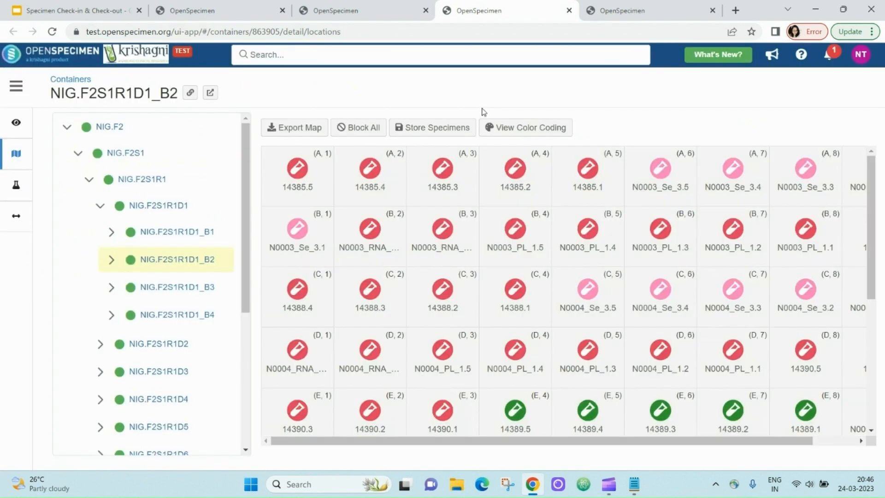
{"action": "scroll", "coordinate": [523, 274], "scroll_direction": "down", "scroll_amount": 5}
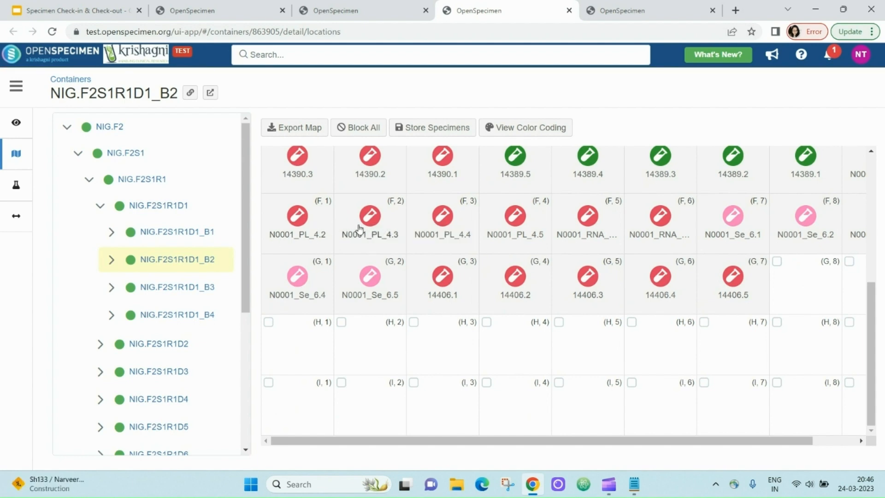
{"action": "scroll", "coordinate": [360, 229], "scroll_direction": "up", "scroll_amount": 5}
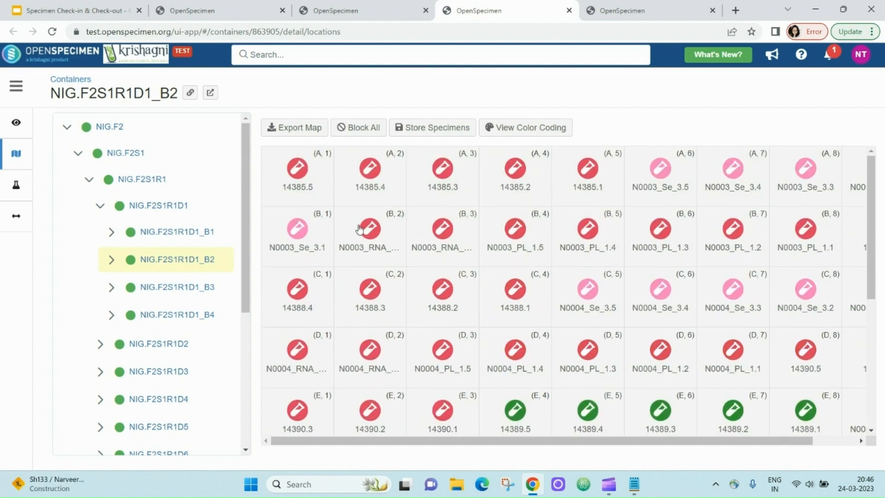
- Switch to the Google Slides presentation and advance to the slide Check-in/Checkout Specimens During Distribution
{"action": "mouse_move", "coordinate": [366, 5]}
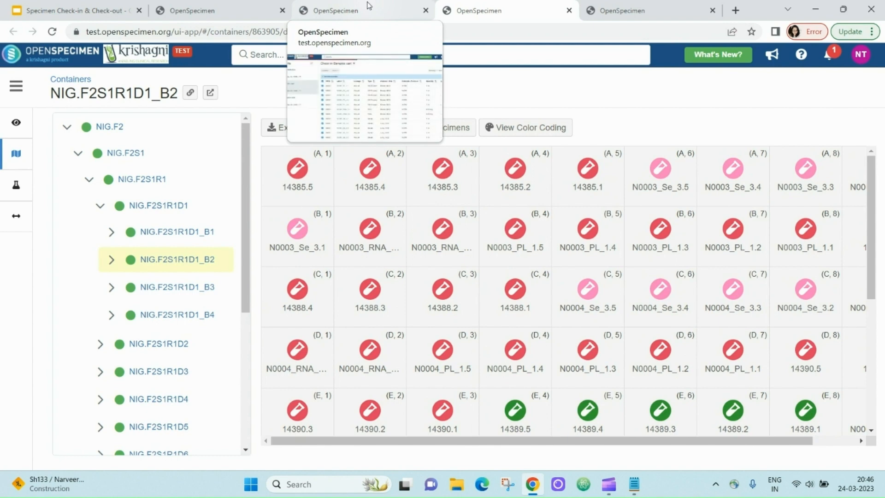
{"action": "left_click", "coordinate": [109, 7]}
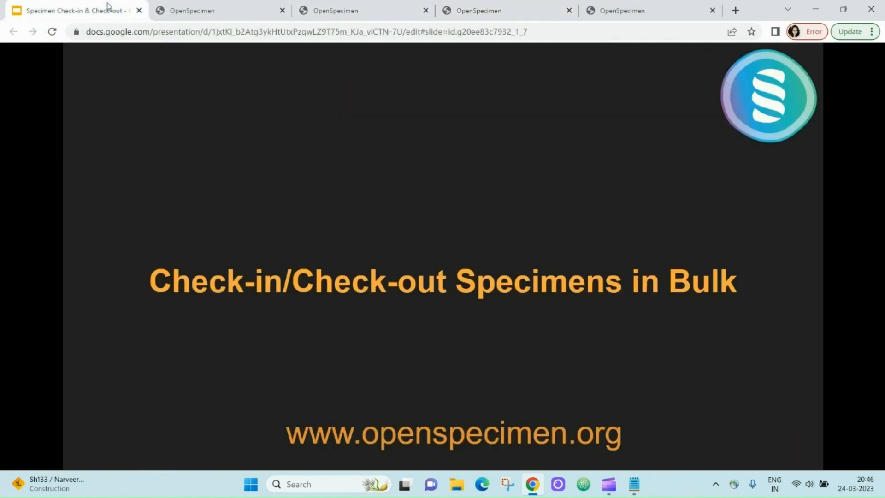
{"action": "key", "text": "Right"}
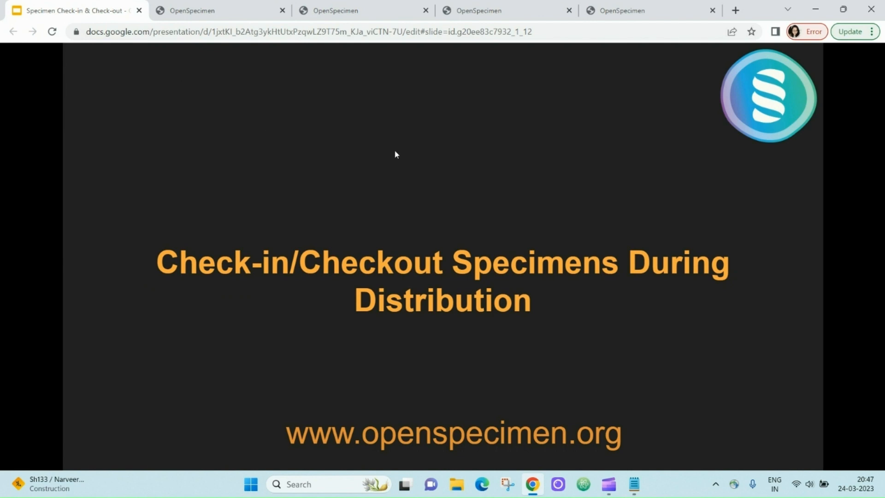
- Return to the cart's OpenSpecimen tab, go to Orders and start creating a new order
{"action": "left_click", "coordinate": [375, 14]}
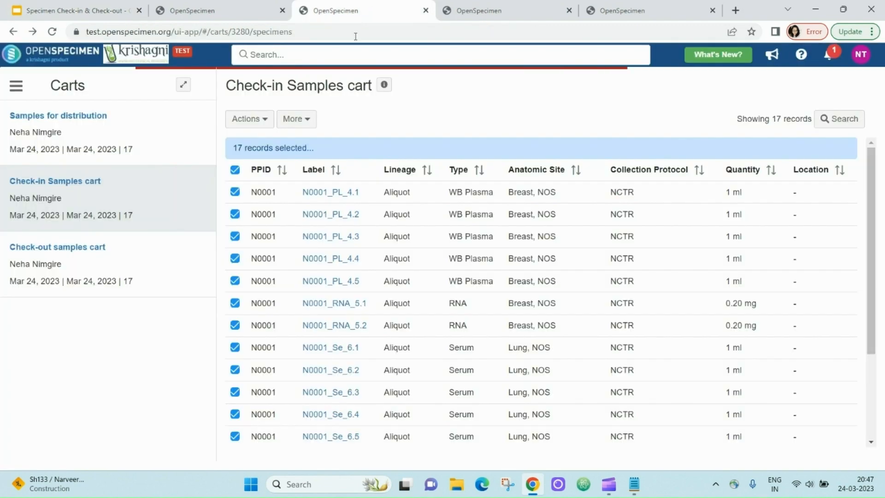
{"action": "left_click", "coordinate": [11, 88]}
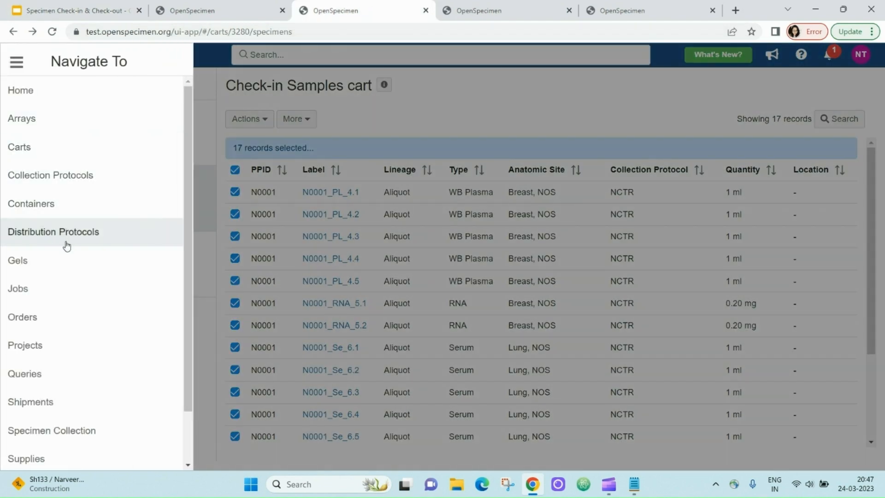
{"action": "scroll", "coordinate": [71, 237], "scroll_direction": "down", "scroll_amount": 1}
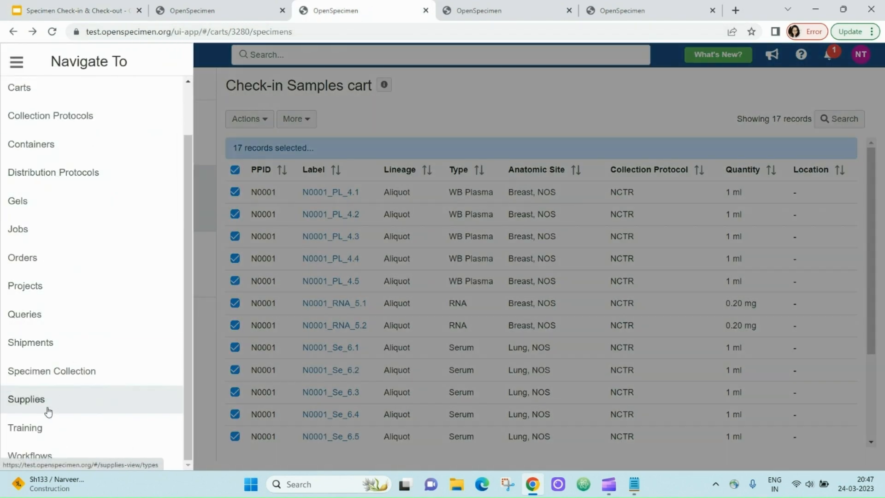
{"action": "left_click", "coordinate": [61, 257]}
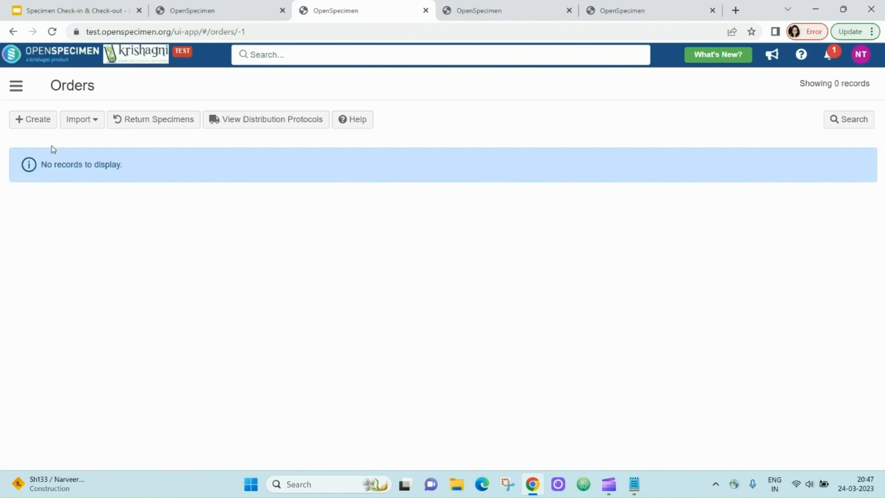
{"action": "left_click", "coordinate": [44, 124]}
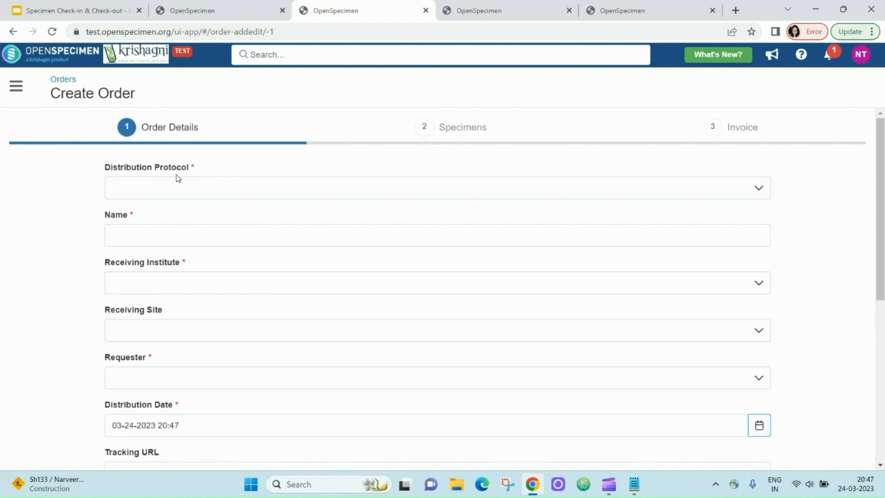
- Set the order's distribution protocol to NCTR Distribution Protocol, enable Checkout Specimens and continue to the specimens stage
{"action": "left_click", "coordinate": [197, 190]}
{"action": "left_click", "coordinate": [198, 256]}
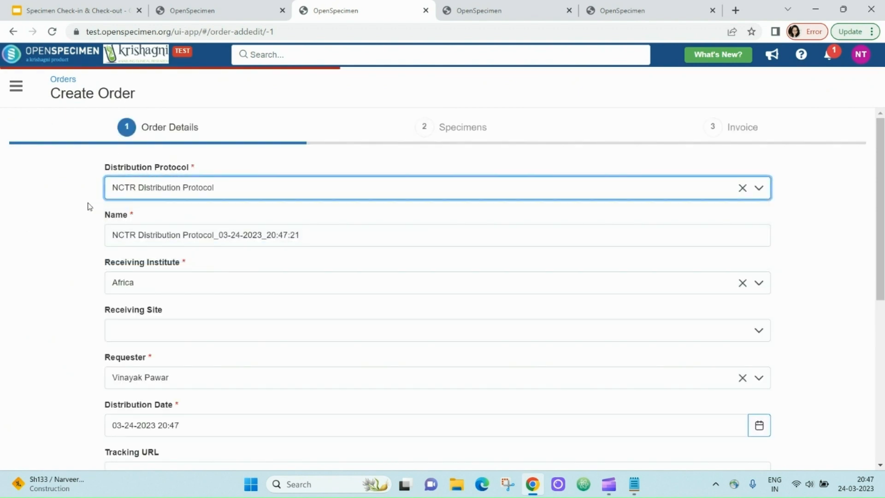
{"action": "scroll", "coordinate": [83, 193], "scroll_direction": "down", "scroll_amount": 1}
{"action": "scroll", "coordinate": [77, 211], "scroll_direction": "down", "scroll_amount": 5}
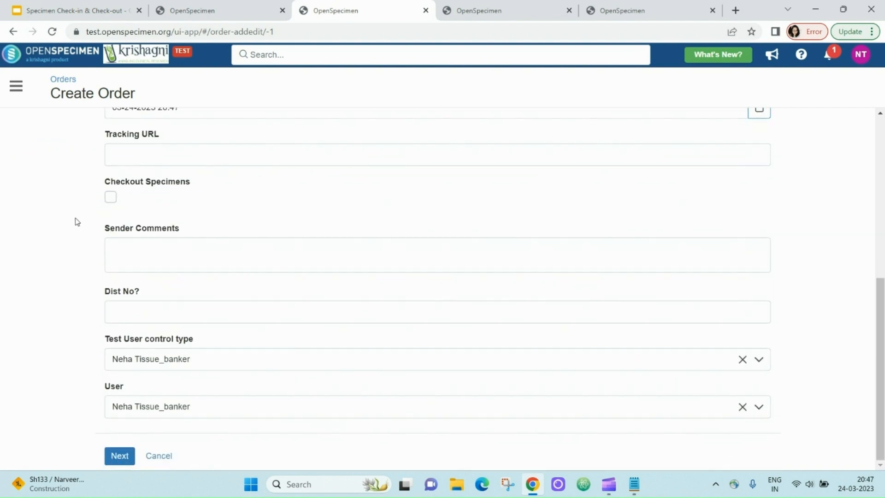
{"action": "left_click_drag", "start_coordinate": [185, 184], "coordinate": [107, 184]}
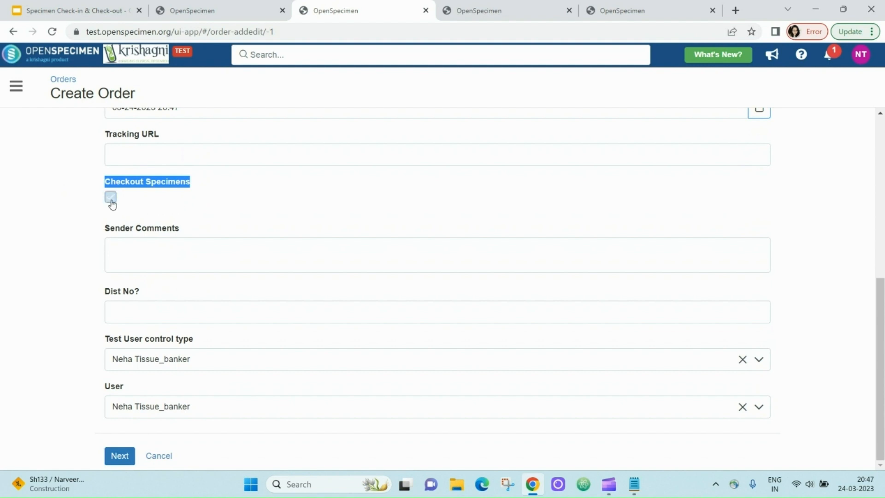
{"action": "left_click", "coordinate": [110, 198]}
{"action": "left_click", "coordinate": [168, 206]}
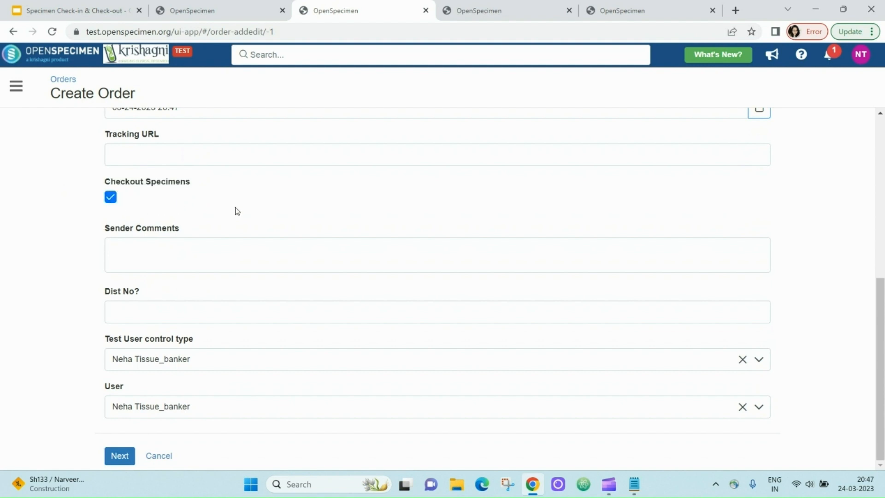
{"action": "left_click", "coordinate": [122, 456]}
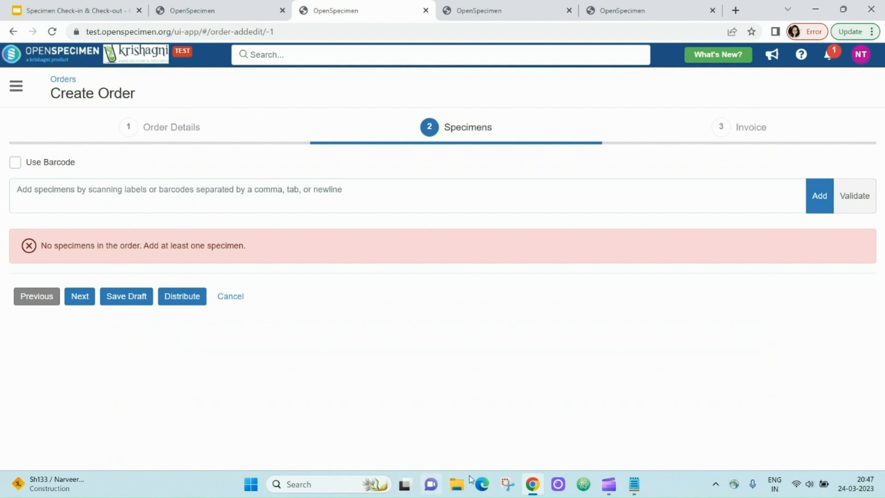
- Copy all specimen labels from the specimen_distribution text file, add them to the order and review the added specimens
{"action": "left_click", "coordinate": [635, 483]}
{"action": "left_click", "coordinate": [137, 267]}
{"action": "left_click_drag", "start_coordinate": [137, 266], "coordinate": [52, 100]}
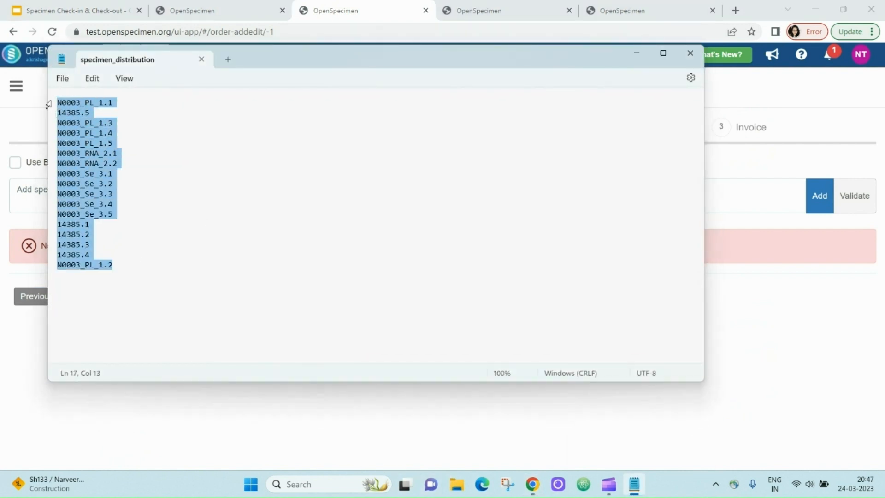
{"action": "key", "text": "alt+Tab"}
{"action": "left_click", "coordinate": [120, 194]}
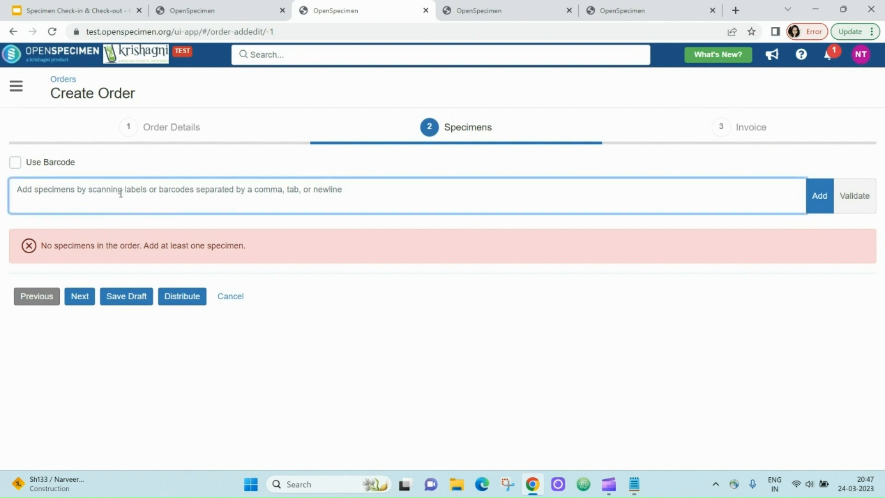
{"action": "key", "text": "ctrl+v"}
{"action": "left_click", "coordinate": [816, 198]}
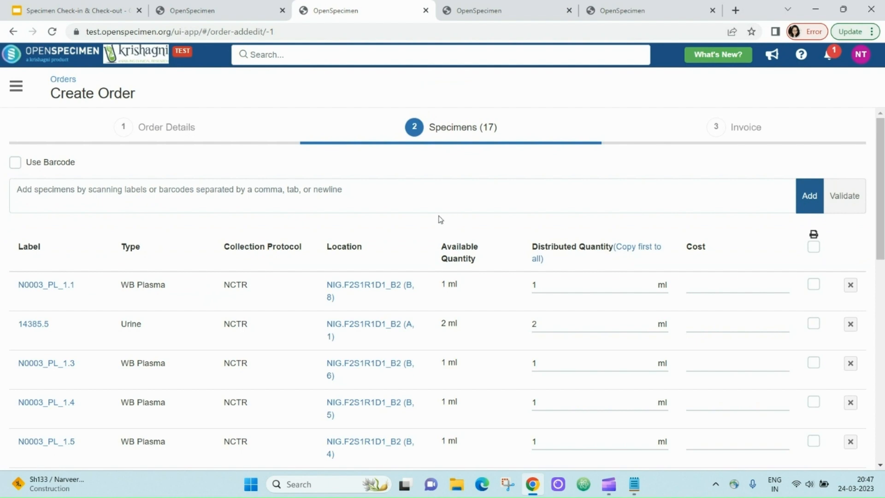
{"action": "scroll", "coordinate": [440, 219], "scroll_direction": "down", "scroll_amount": 10}
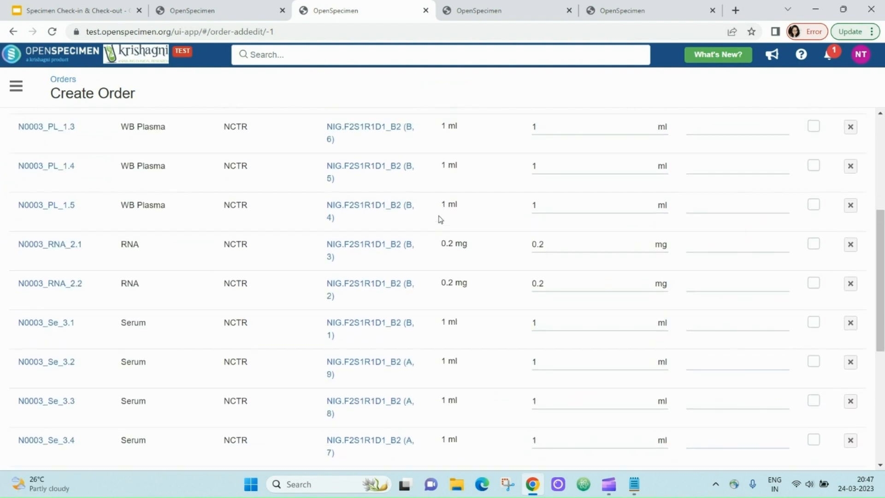
{"action": "scroll", "coordinate": [440, 219], "scroll_direction": "down", "scroll_amount": 1}
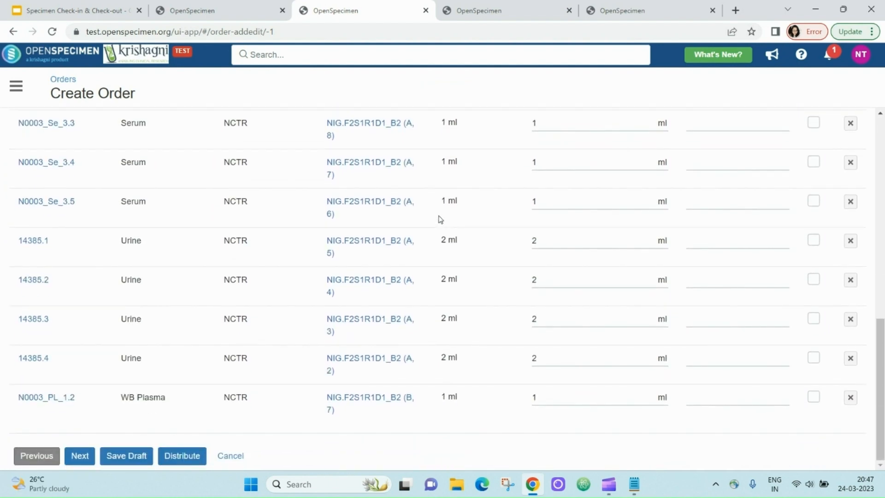
{"action": "scroll", "coordinate": [440, 219], "scroll_direction": "up", "scroll_amount": 12}
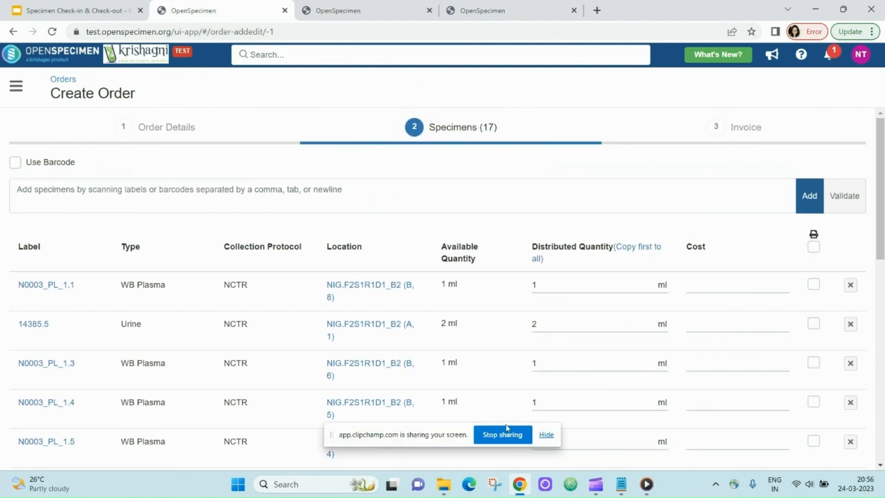
- Distribute the specimens listed in the new order
{"action": "left_click", "coordinate": [546, 434]}
{"action": "scroll", "coordinate": [465, 401], "scroll_direction": "down", "scroll_amount": 10}
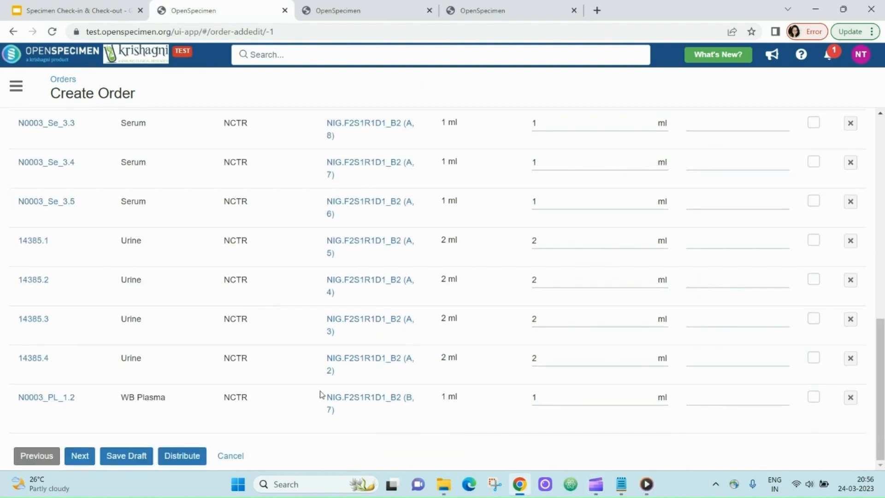
{"action": "left_click", "coordinate": [180, 458]}
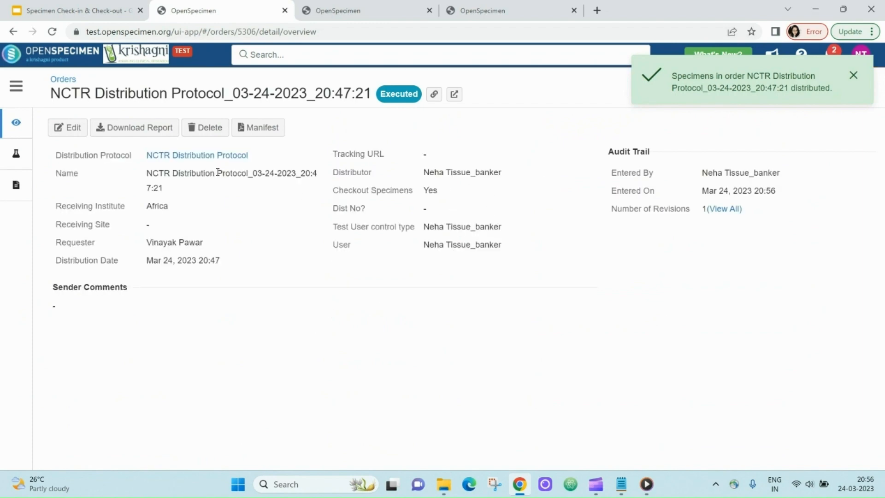
- Review the executed order's specimen list and view specimen N0003_PL_1.4's overview in a separate browser tab
{"action": "left_click", "coordinate": [16, 153]}
{"action": "scroll", "coordinate": [524, 258], "scroll_direction": "down", "scroll_amount": 3}
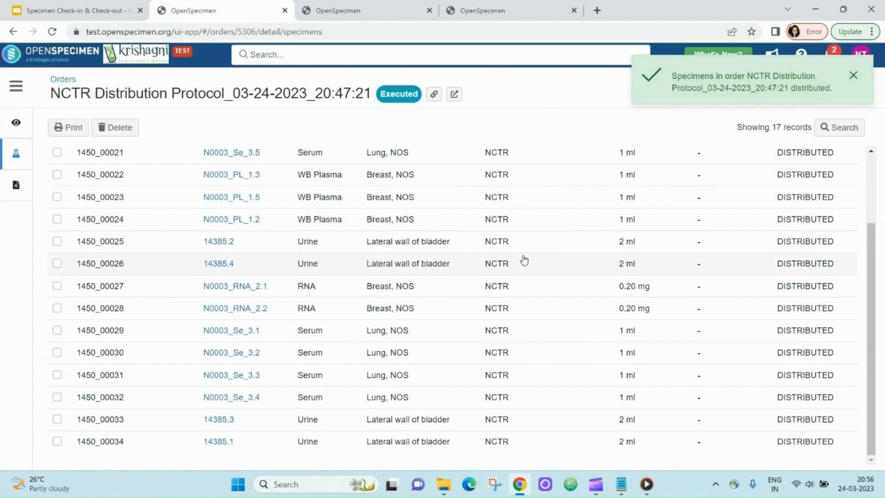
{"action": "scroll", "coordinate": [524, 260], "scroll_direction": "up", "scroll_amount": 3}
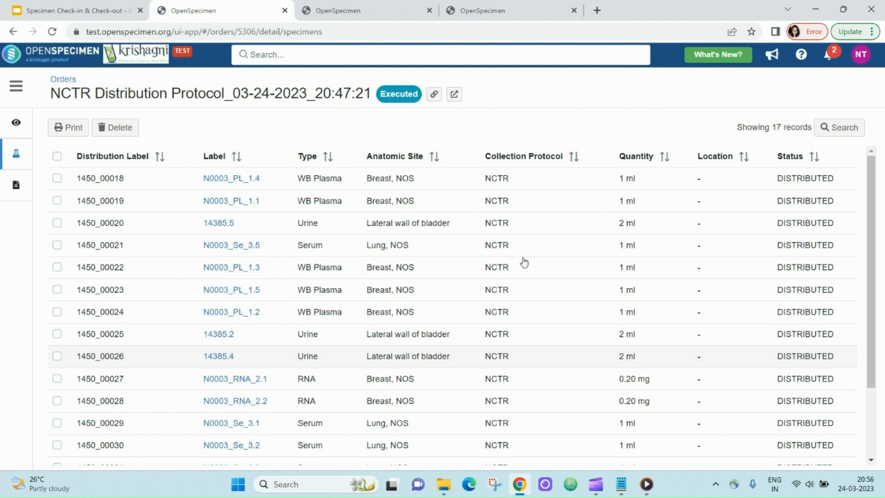
{"action": "right_click", "coordinate": [220, 187]}
{"action": "left_click", "coordinate": [262, 192]}
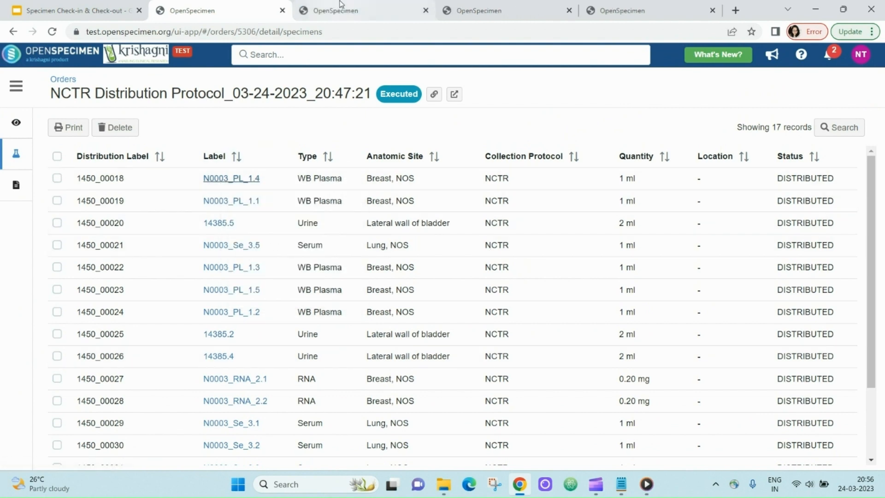
{"action": "left_click", "coordinate": [340, 4]}
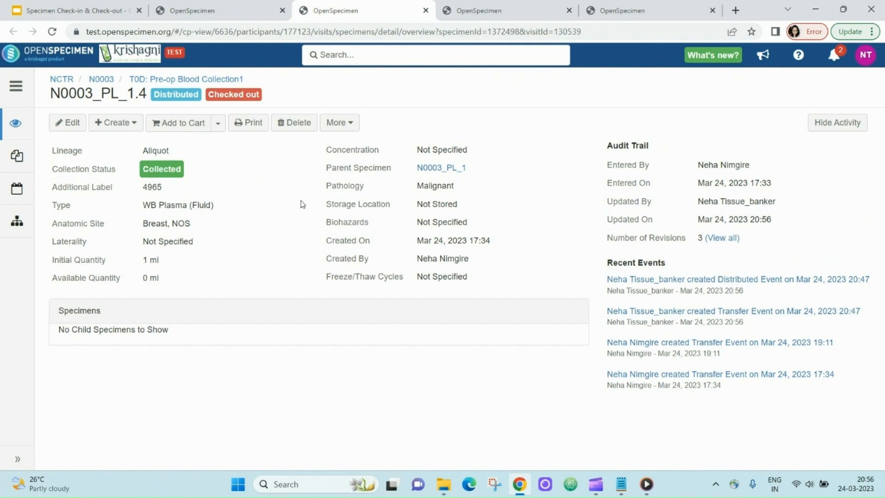
- Go back from the executed order to the Orders list and start returning specimens
{"action": "left_click", "coordinate": [239, 12]}
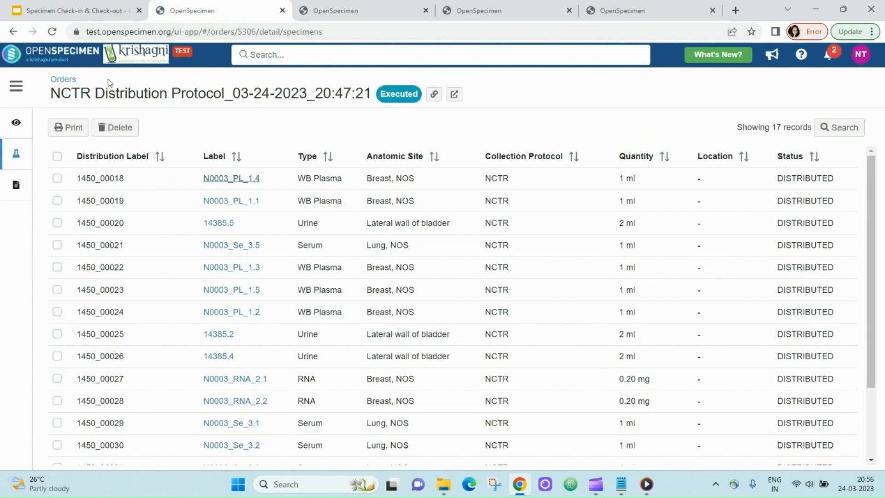
{"action": "left_click", "coordinate": [72, 79]}
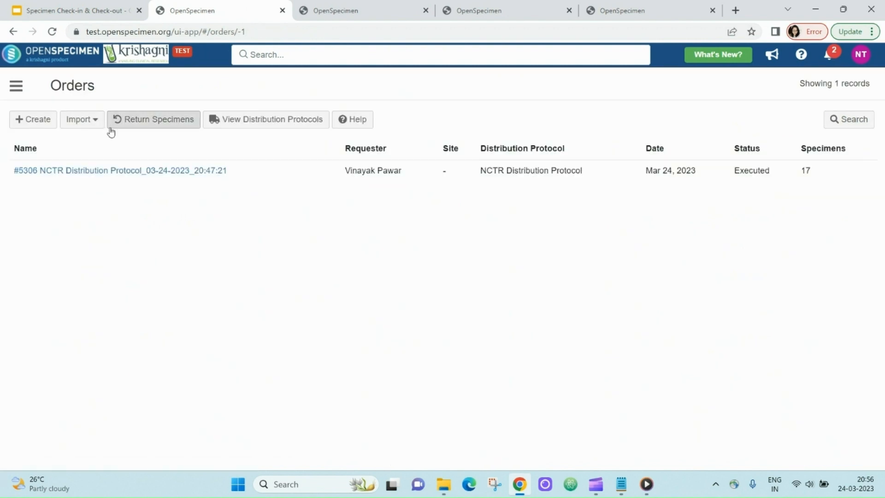
{"action": "left_click", "coordinate": [137, 124]}
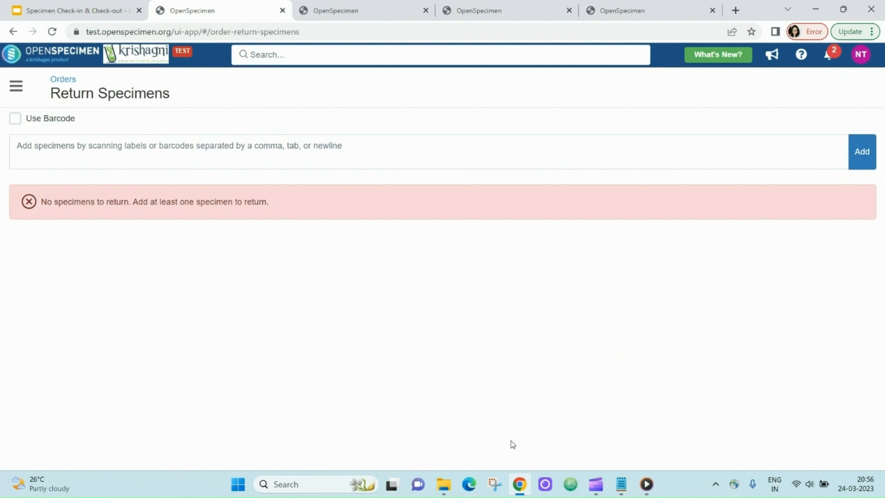
- Copy labels N0003_PL_1.3 through N0003_RNA_2.2 from the specimen_distribution text file and add them to the specimens being returned
{"action": "left_click", "coordinate": [621, 484]}
{"action": "left_click", "coordinate": [106, 164]}
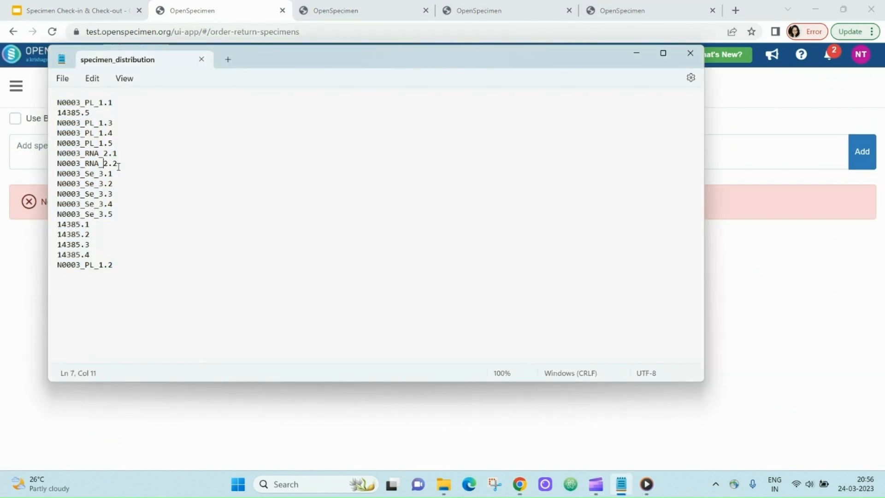
{"action": "left_click_drag", "start_coordinate": [118, 163], "coordinate": [55, 131]}
{"action": "key", "text": "ctrl+c"}
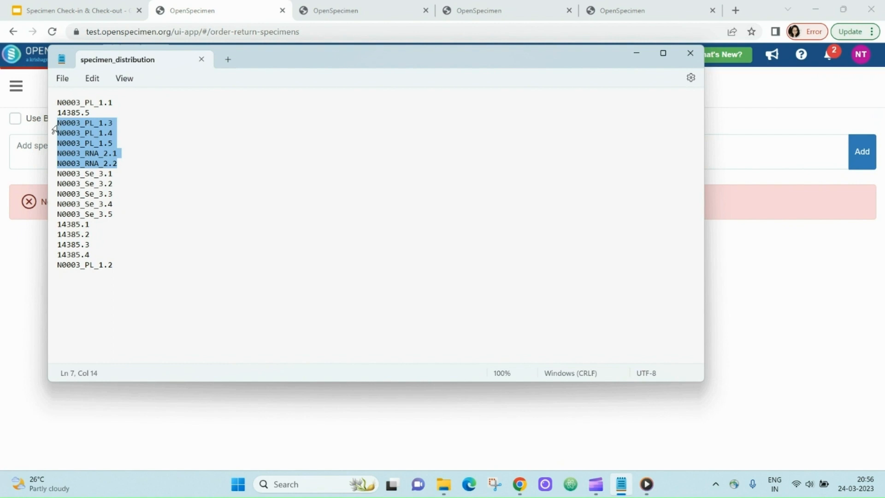
{"action": "key", "text": "alt+Tab"}
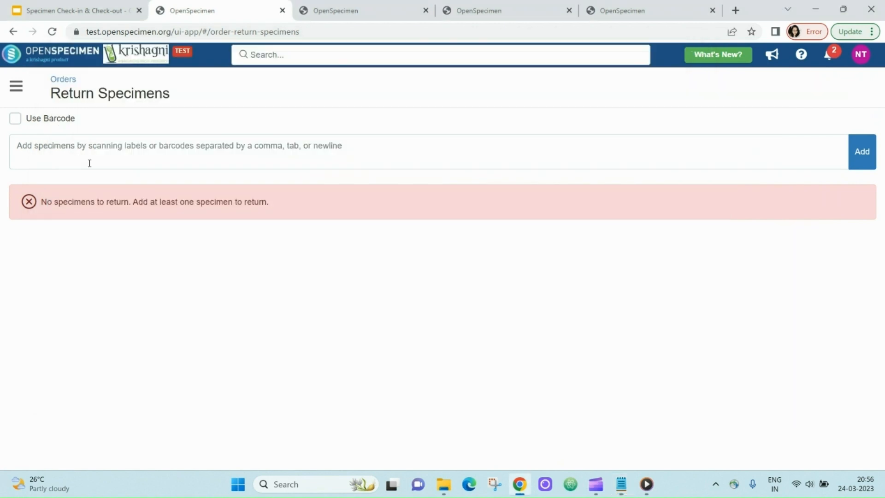
{"action": "left_click", "coordinate": [104, 153]}
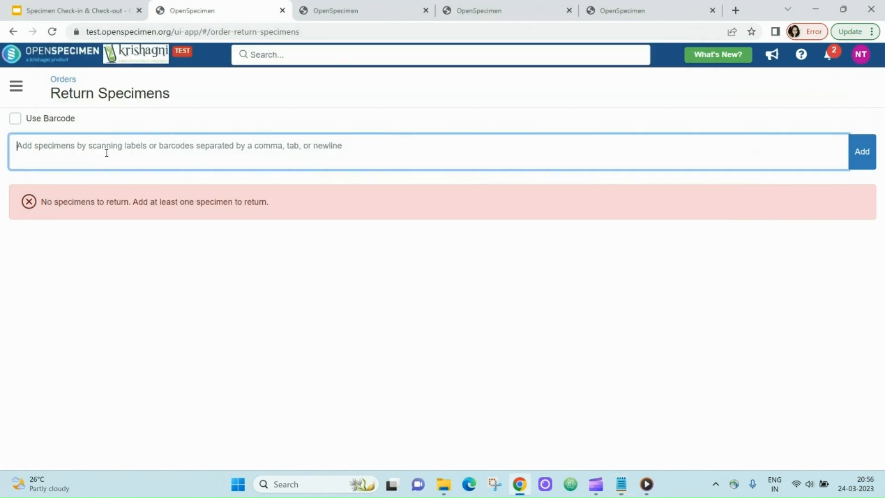
{"action": "key", "text": "ctrl+v"}
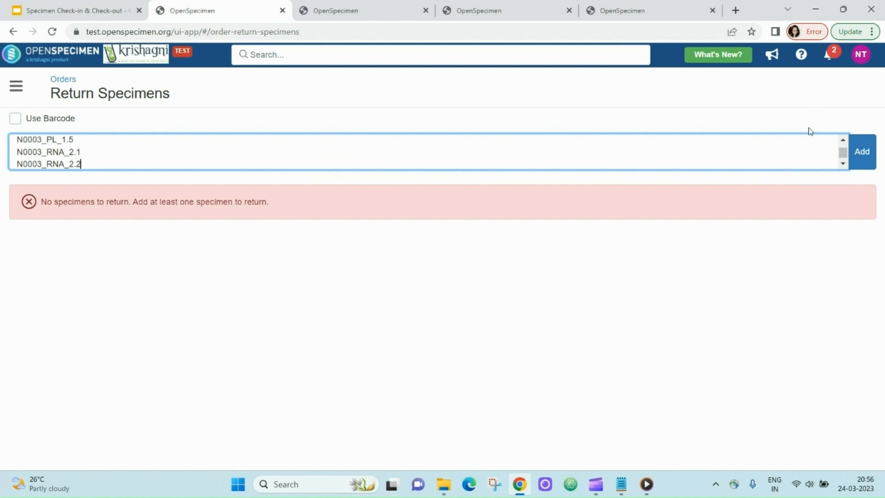
{"action": "left_click", "coordinate": [861, 152]}
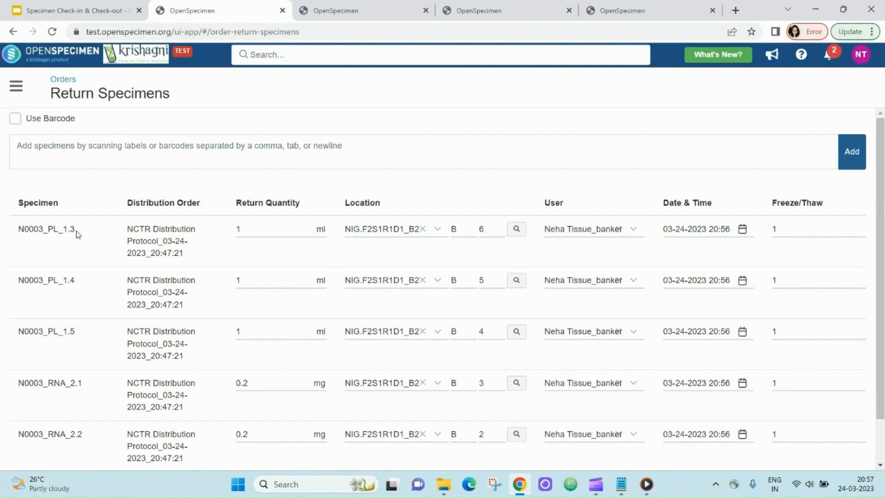
- Copy the label N0003_PL_1.3 from the return list, search for it in the specimen's browser tab and open its overview
{"action": "left_click_drag", "start_coordinate": [77, 234], "coordinate": [21, 227]}
{"action": "key", "text": "ctrl+c"}
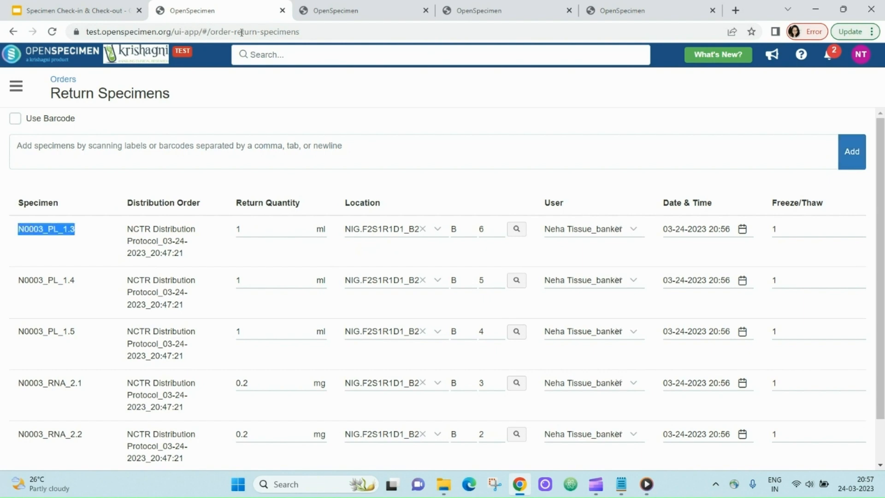
{"action": "left_click", "coordinate": [359, 5]}
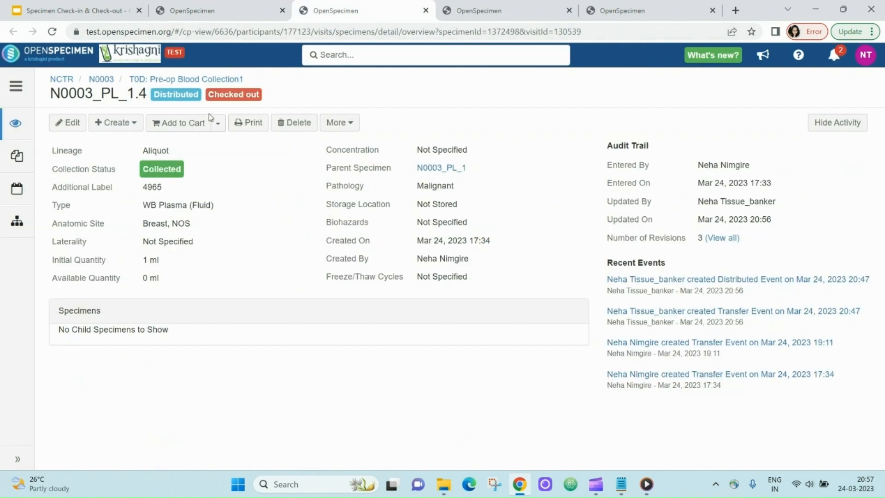
{"action": "left_click", "coordinate": [222, 79]}
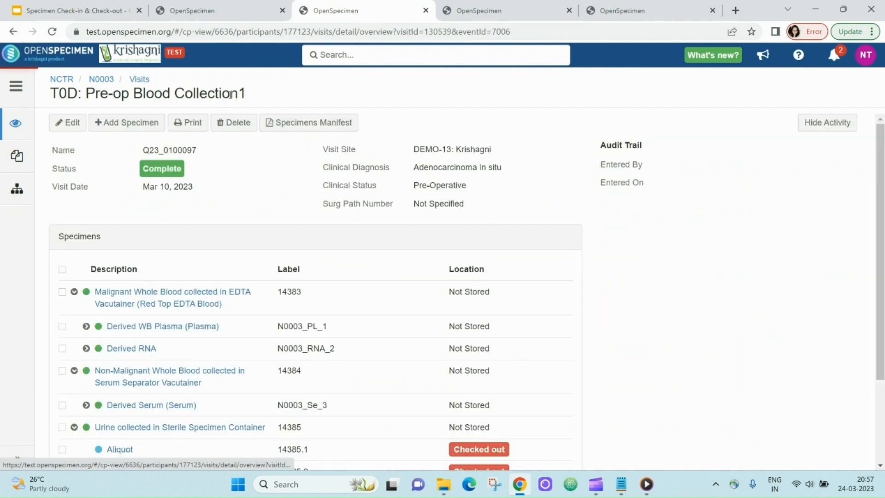
{"action": "scroll", "coordinate": [349, 137], "scroll_direction": "down", "scroll_amount": 2}
{"action": "left_click", "coordinate": [386, 62]}
{"action": "key", "text": "ctrl+v"}
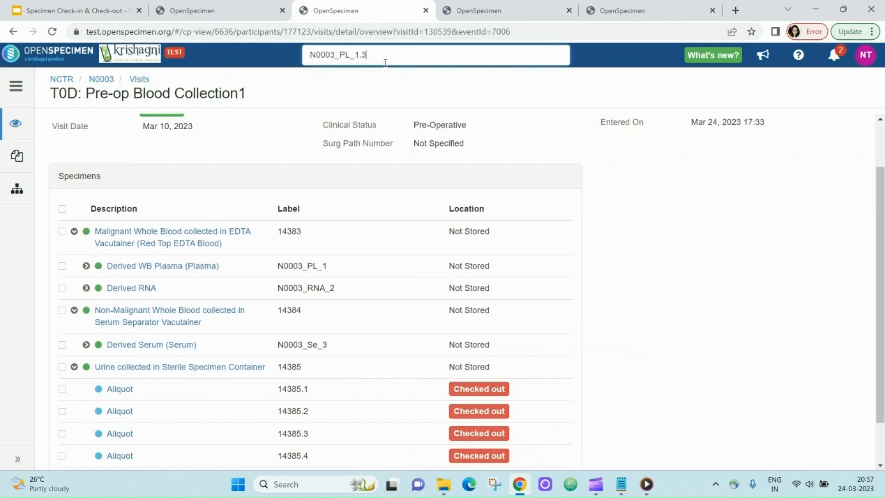
{"action": "left_click", "coordinate": [370, 86]}
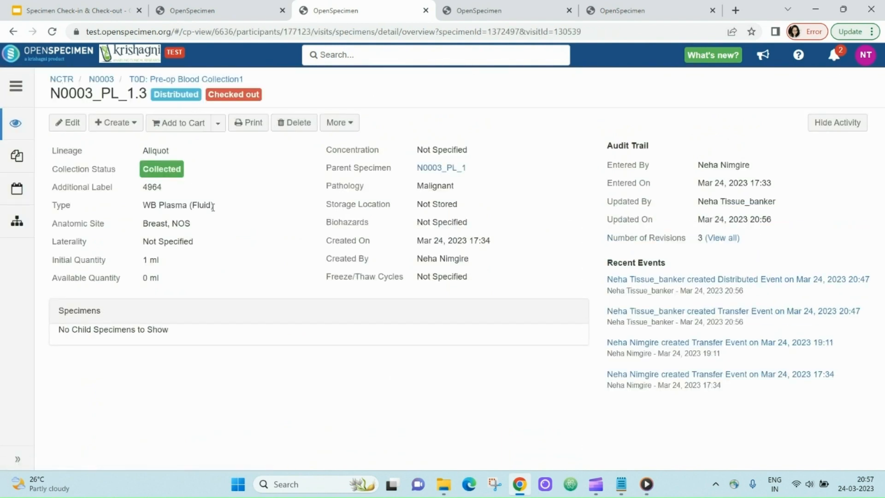
- Go back to the Return Specimens page and submit the return with the prefilled quantities and locations
{"action": "left_click", "coordinate": [224, 10]}
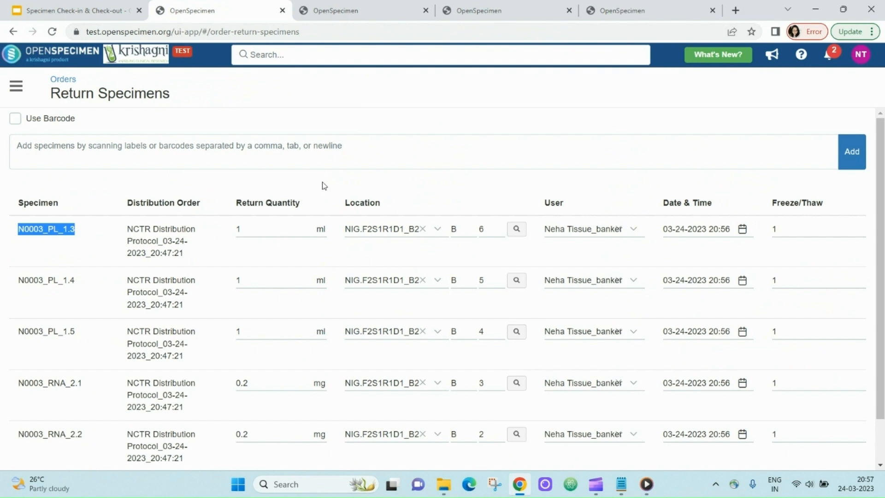
{"action": "scroll", "coordinate": [324, 186], "scroll_direction": "down", "scroll_amount": 1}
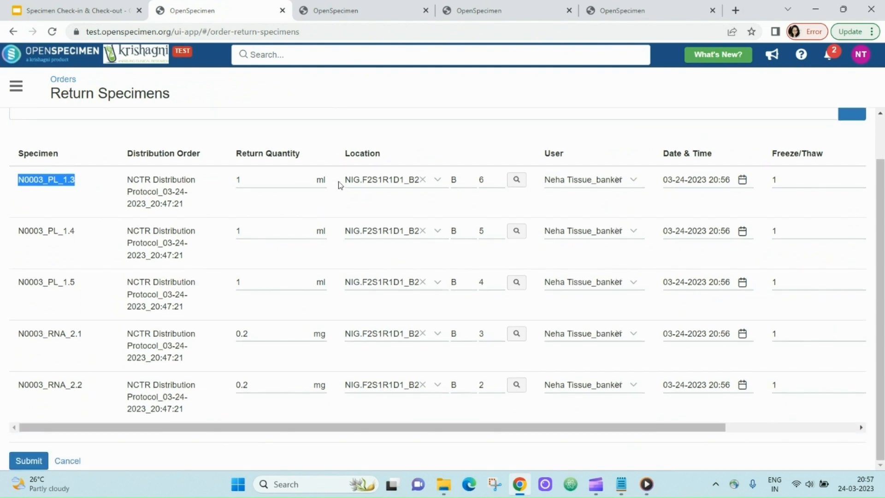
{"action": "left_click", "coordinate": [29, 460]}
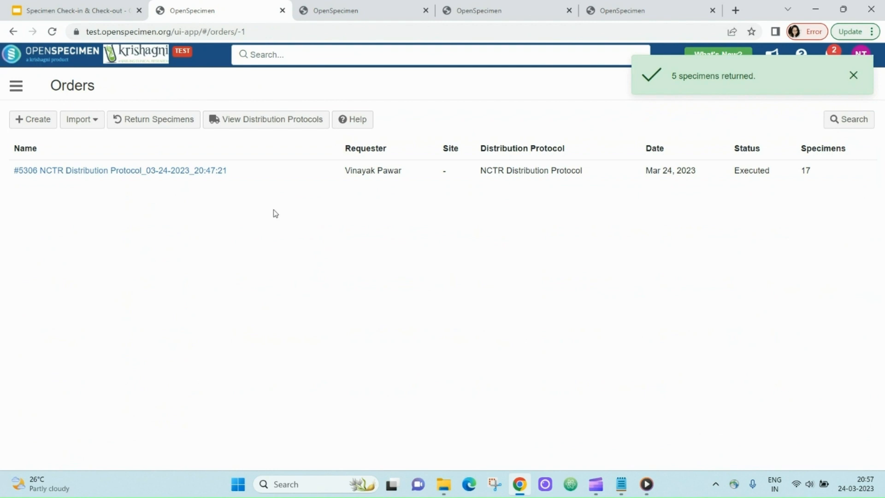
- Reload specimen N0003_PL_1.3's overview and examine its latest Transfer and Return events, including the storage status
{"action": "left_click", "coordinate": [347, 12]}
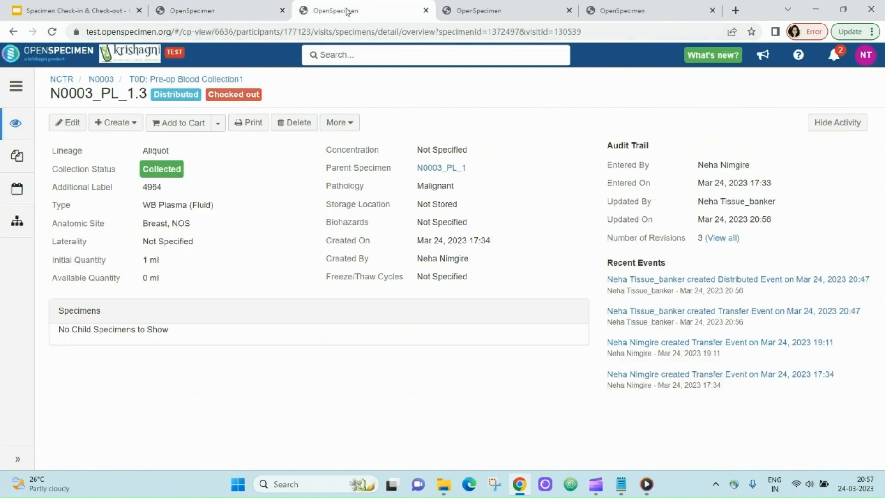
{"action": "left_click", "coordinate": [52, 31]}
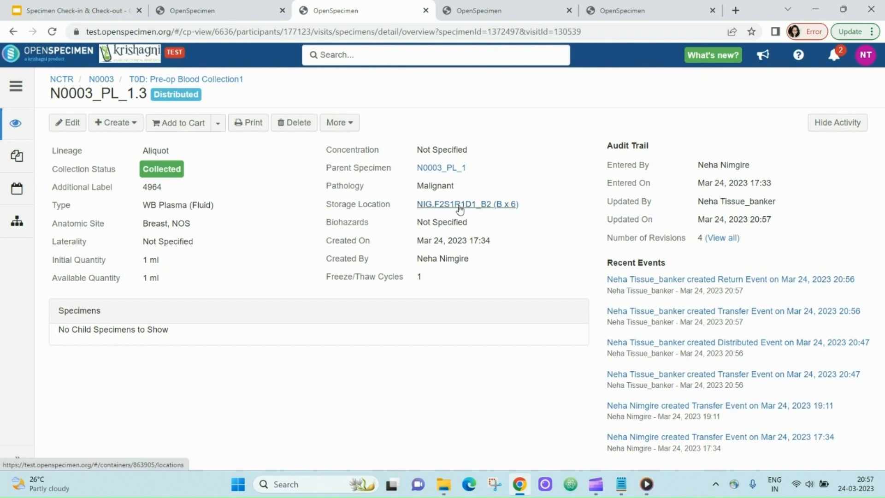
{"action": "left_click", "coordinate": [726, 312]}
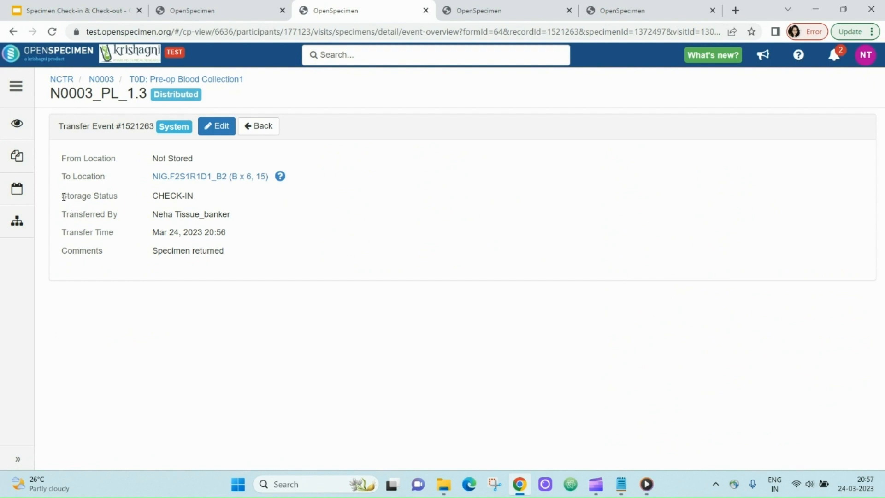
{"action": "left_click_drag", "start_coordinate": [64, 197], "coordinate": [198, 199]}
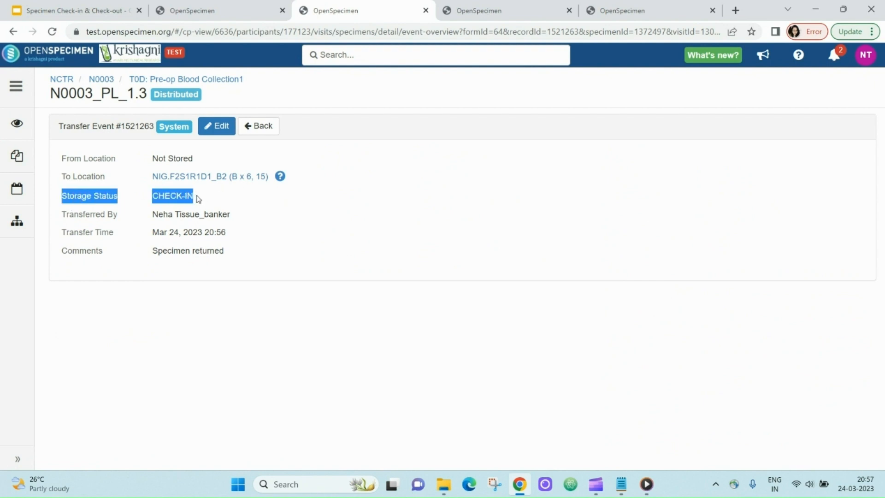
{"action": "left_click", "coordinate": [28, 193]}
{"action": "left_click", "coordinate": [121, 185]}
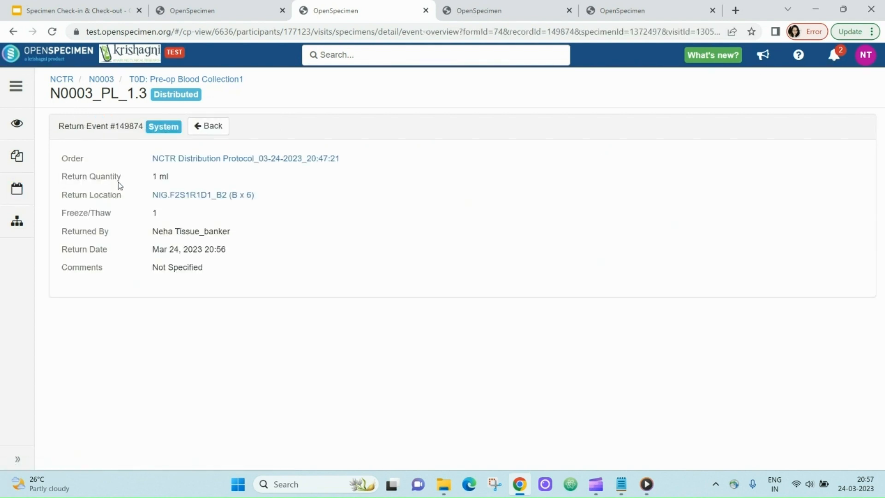
{"action": "left_click", "coordinate": [16, 123]}
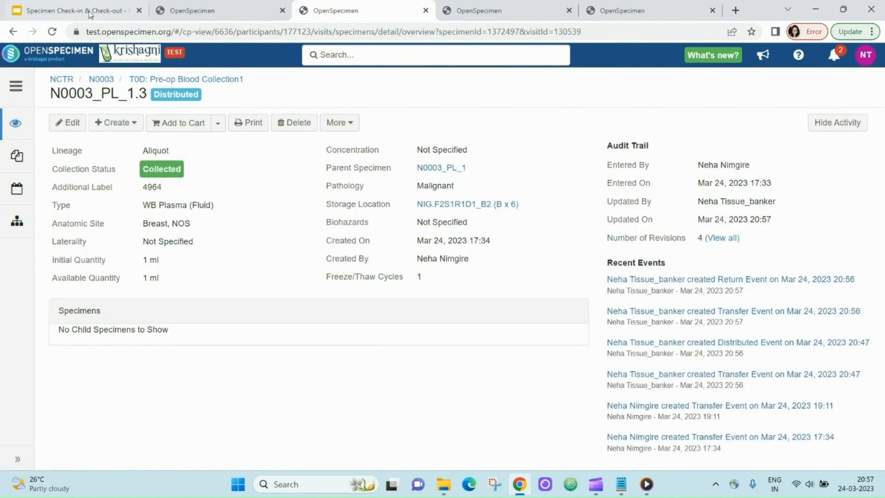
- Switch to the Google Slides presentation and advance to the slide Unblock Positions in Bulk
{"action": "left_click", "coordinate": [89, 12]}
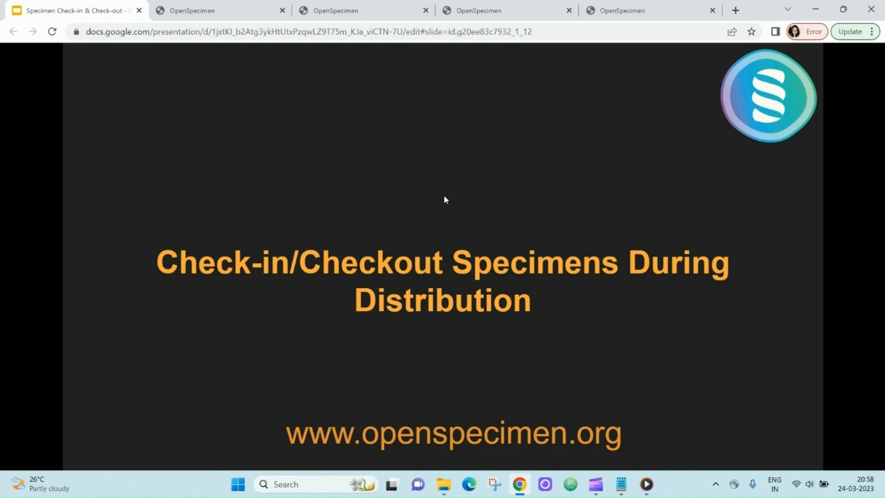
{"action": "key", "text": "Right"}
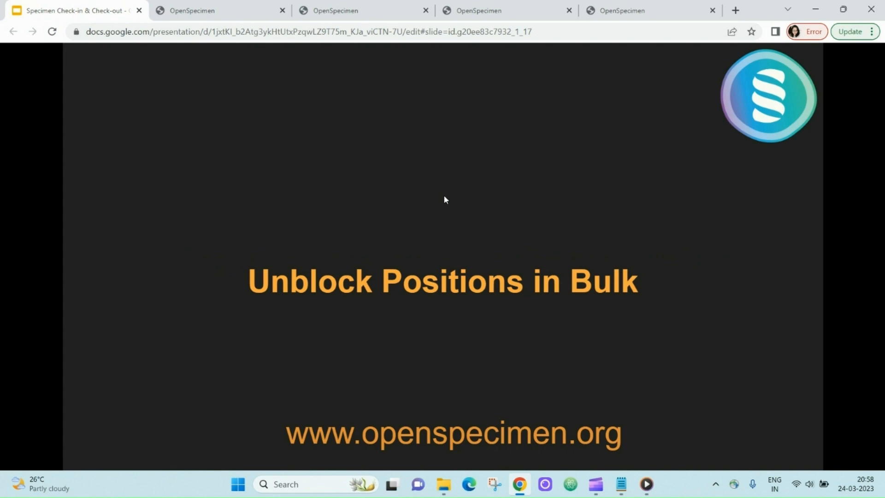
- Return to the OpenSpecimen tab showing Orders and go to the Containers list
{"action": "left_click", "coordinate": [363, 14]}
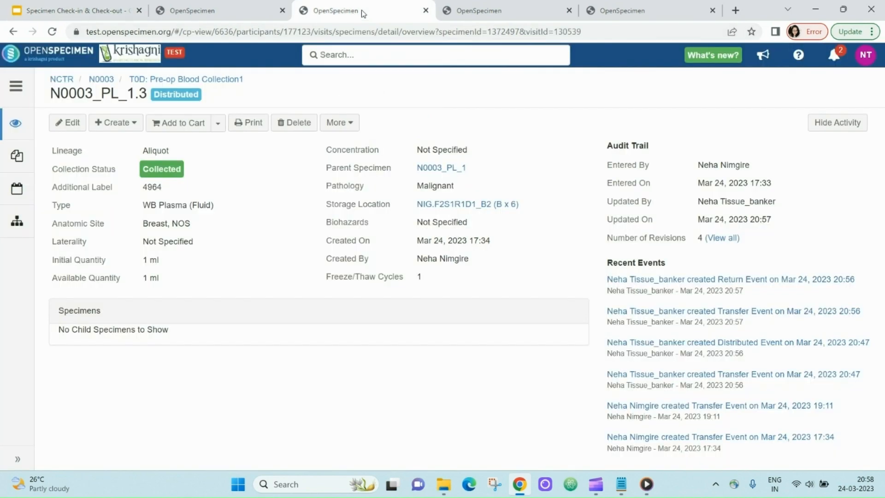
{"action": "left_click", "coordinate": [216, 12]}
{"action": "left_click", "coordinate": [16, 92]}
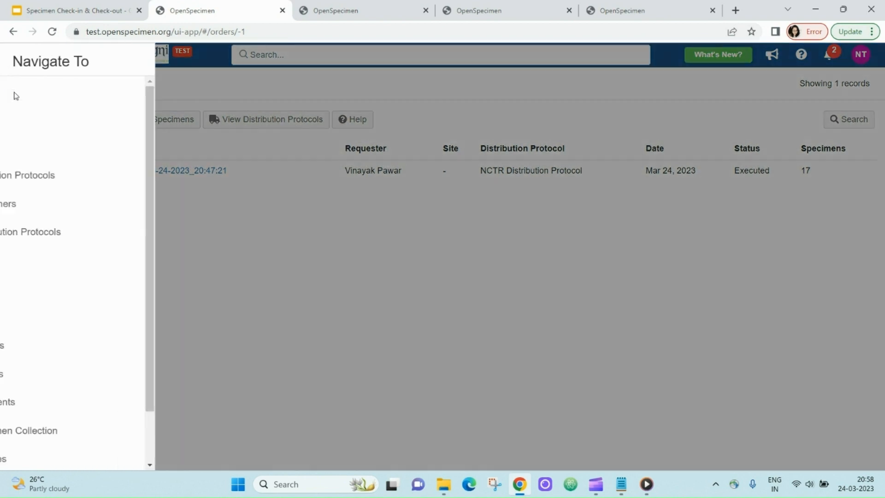
{"action": "left_click", "coordinate": [59, 210]}
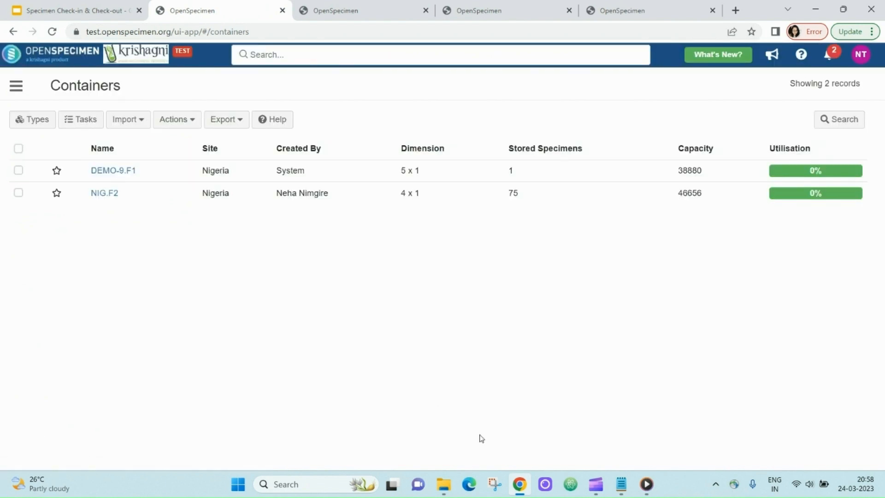
- Switch to the specimen_distribution file in Notepad and highlight labels N0003_Se_3.1 to N0003_Se_3.5, then return to OpenSpecimen
{"action": "left_click", "coordinate": [622, 485]}
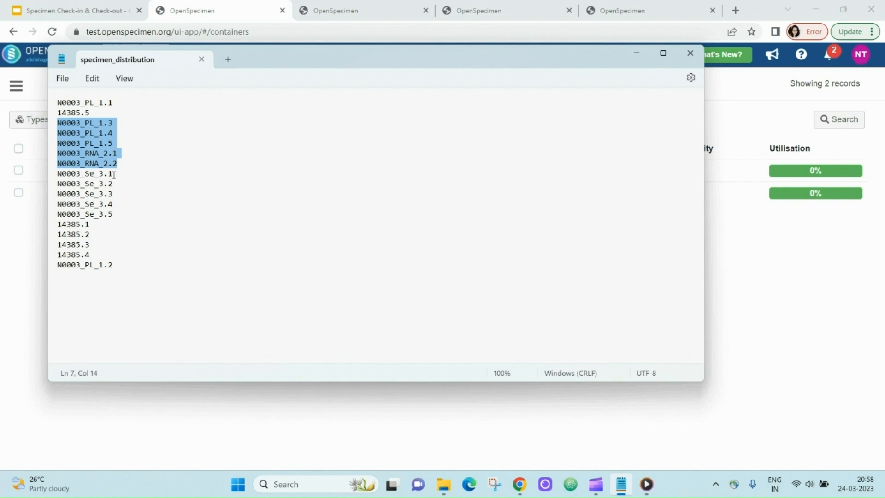
{"action": "left_click_drag", "start_coordinate": [114, 175], "coordinate": [64, 175]}
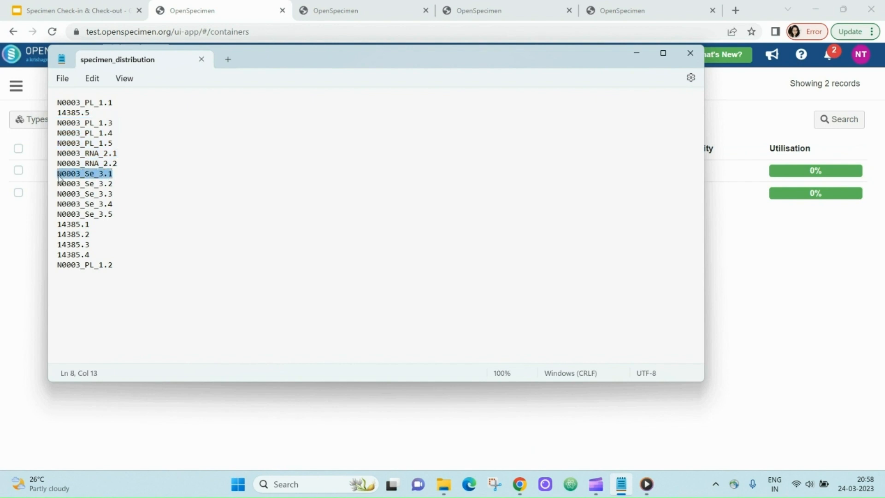
{"action": "left_click_drag", "start_coordinate": [121, 215], "coordinate": [59, 178]}
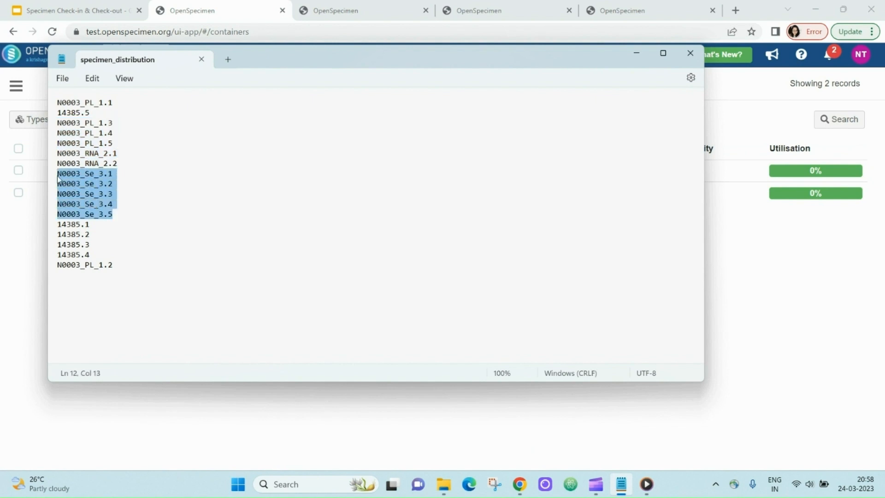
{"action": "key", "text": "alt+Tab"}
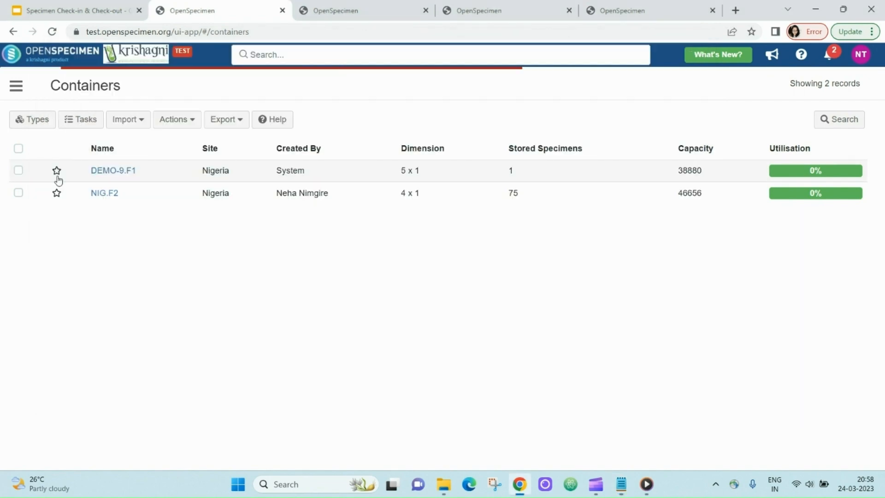
- Open container NIG.F2 and look through its specimens list and overview
{"action": "left_click", "coordinate": [106, 193]}
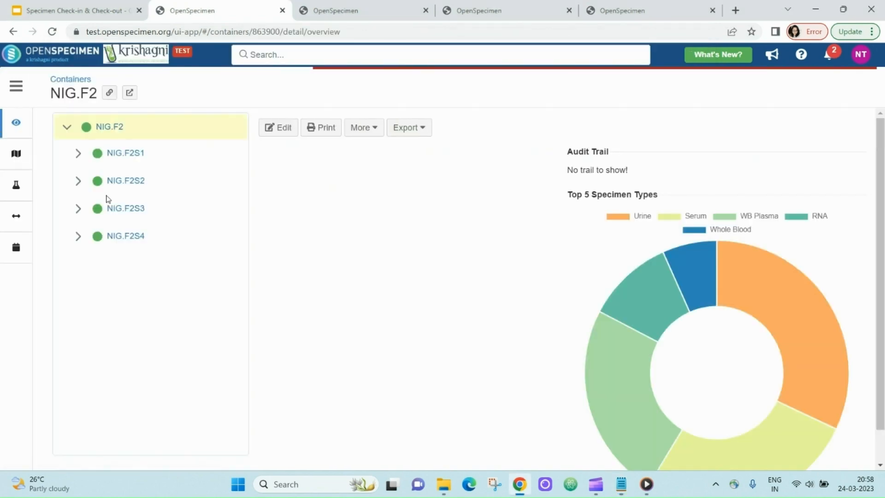
{"action": "left_click", "coordinate": [17, 193]}
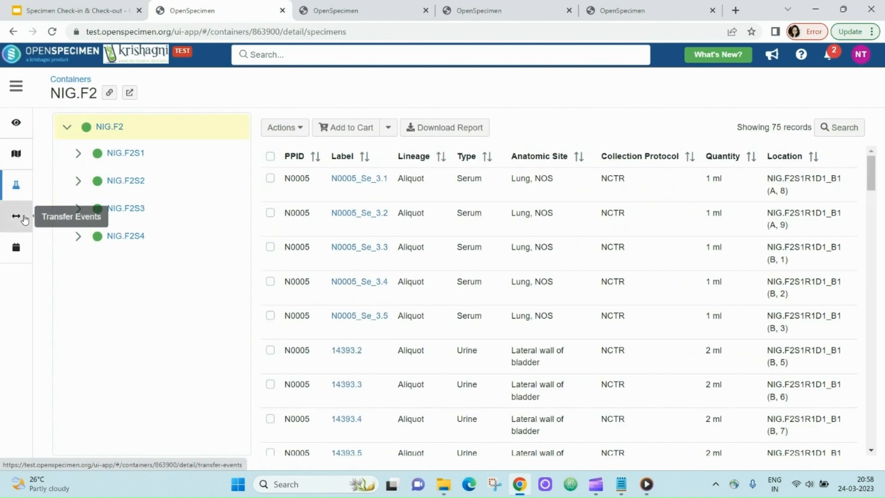
{"action": "left_click", "coordinate": [24, 134]}
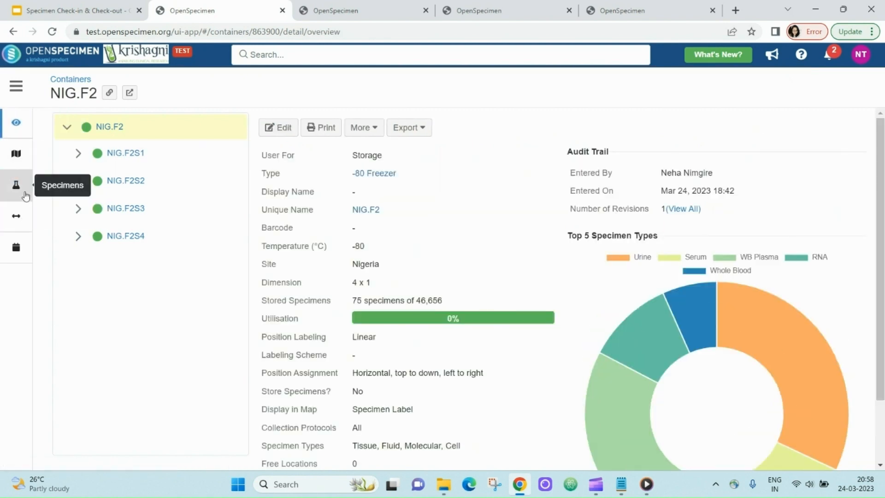
- Copy label N0003_Se_3.1 from the specimen_distribution file in Notepad, search for it in OpenSpecimen and open that specimen
{"action": "left_click", "coordinate": [344, 5]}
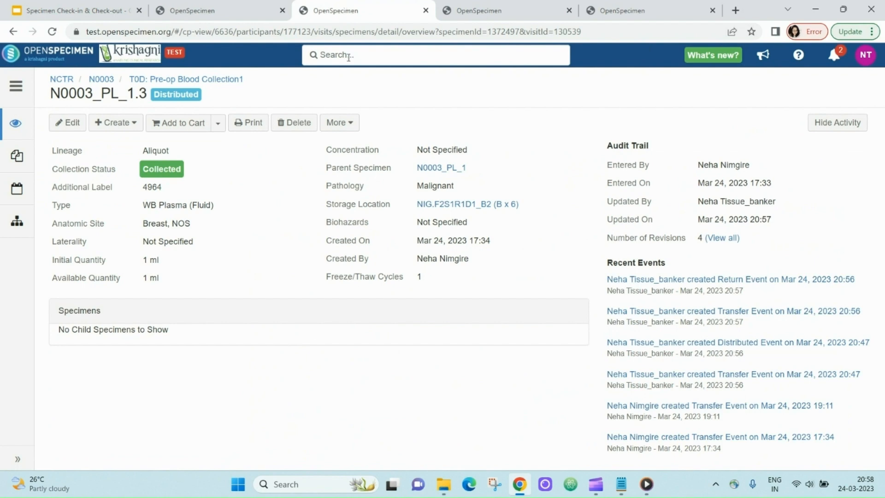
{"action": "left_click", "coordinate": [621, 485]}
{"action": "left_click_drag", "start_coordinate": [130, 172], "coordinate": [58, 178]}
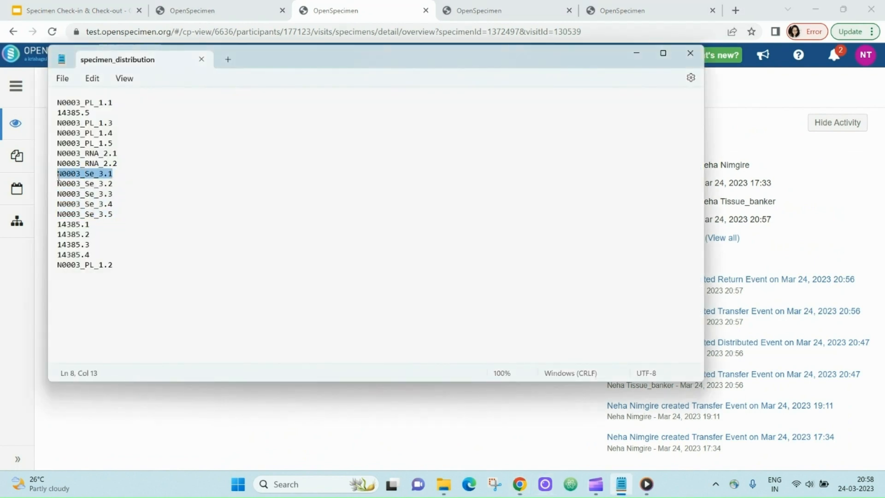
{"action": "key", "text": "ctrl+c"}
{"action": "key", "text": "alt+Tab"}
{"action": "left_click", "coordinate": [377, 60]}
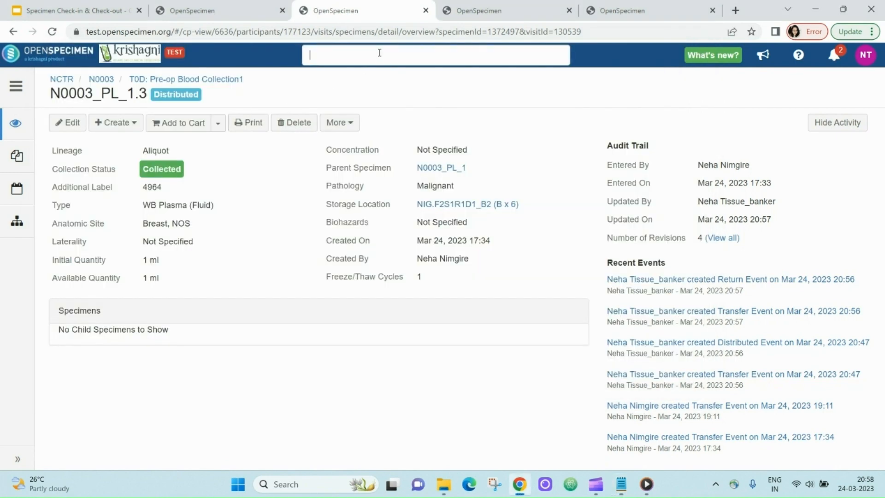
{"action": "key", "text": "ctrl+v"}
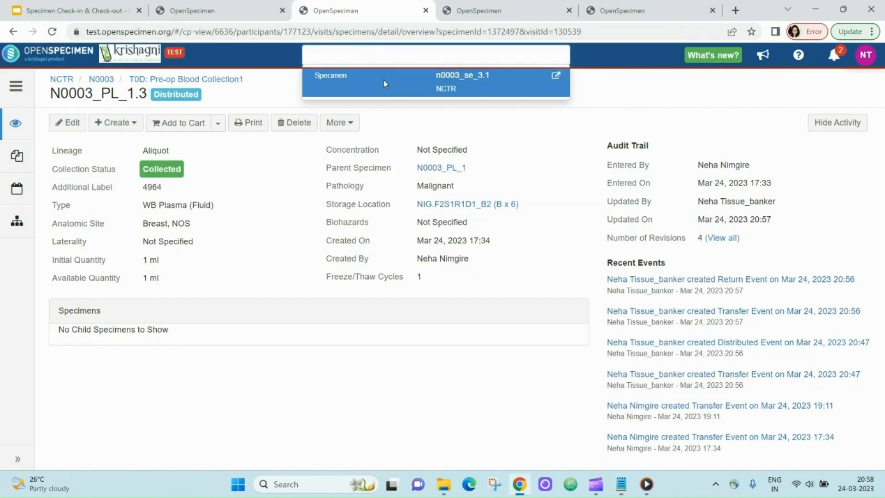
{"action": "left_click", "coordinate": [385, 81]}
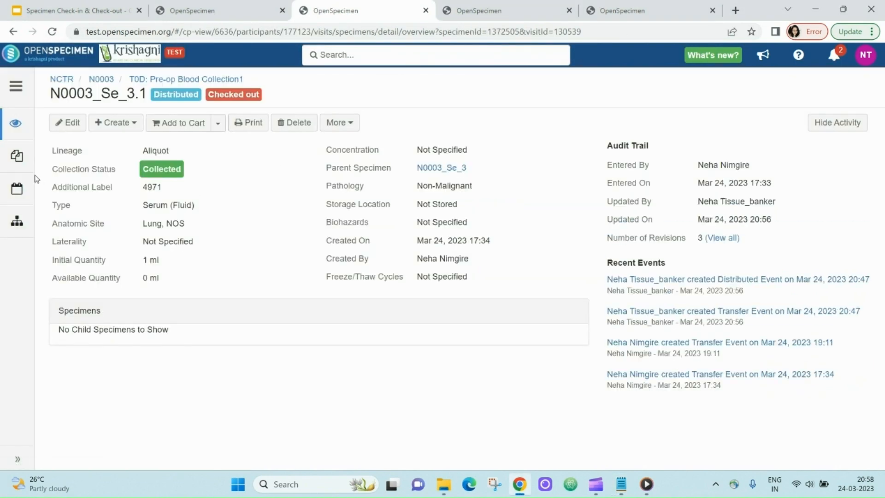
- Open the 20:47 Transfer Event's From Location in its own tab beside the container tab and examine the blocked positions in the box map
{"action": "left_click", "coordinate": [743, 310]}
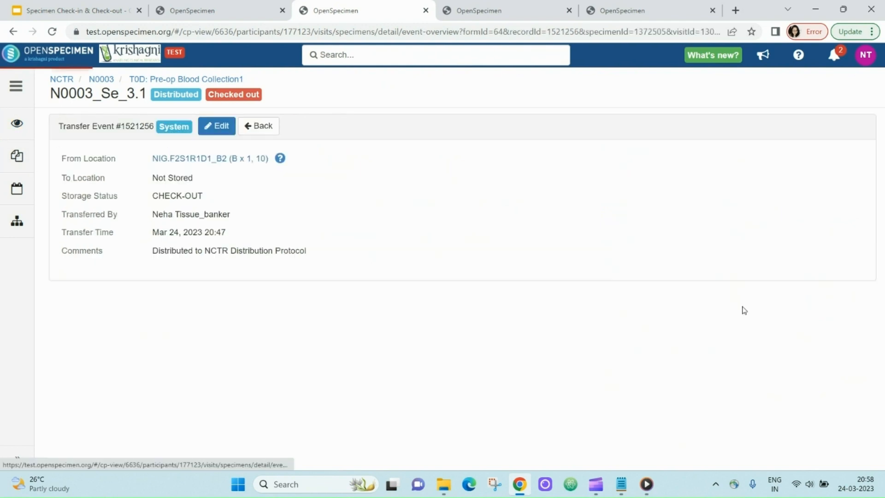
{"action": "middle_click", "coordinate": [210, 160]}
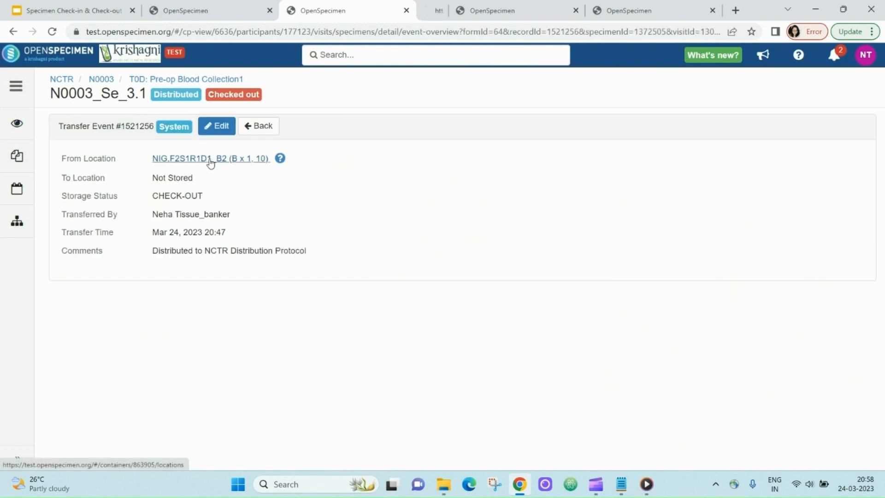
{"action": "left_click", "coordinate": [432, 14]}
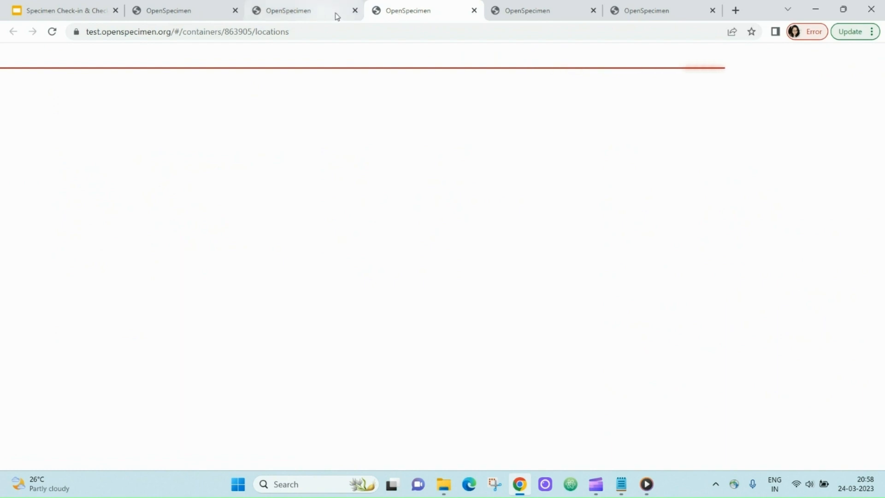
{"action": "left_click_drag", "start_coordinate": [390, 14], "coordinate": [317, 11]}
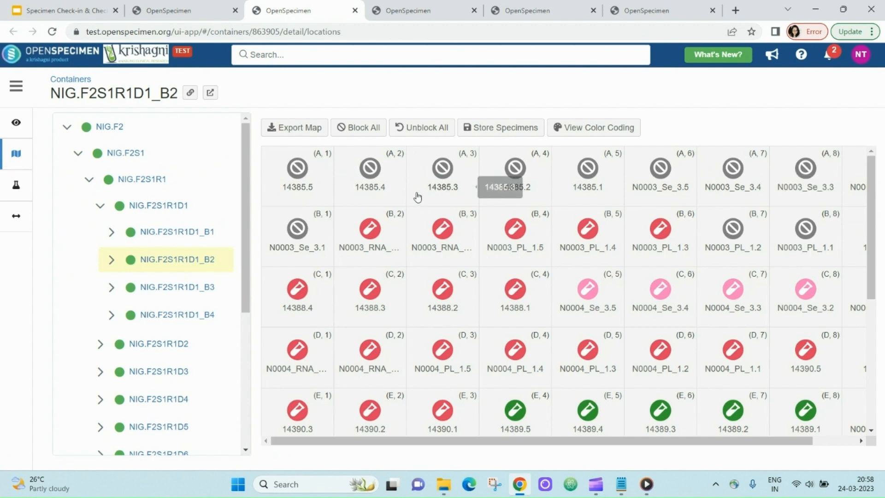
{"action": "left_click_drag", "start_coordinate": [544, 444], "coordinate": [666, 437]}
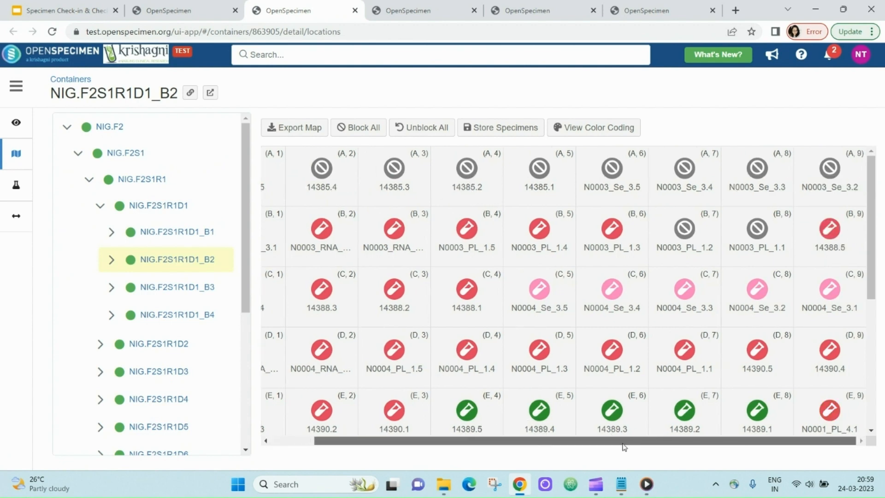
{"action": "left_click_drag", "start_coordinate": [756, 437], "coordinate": [449, 457]}
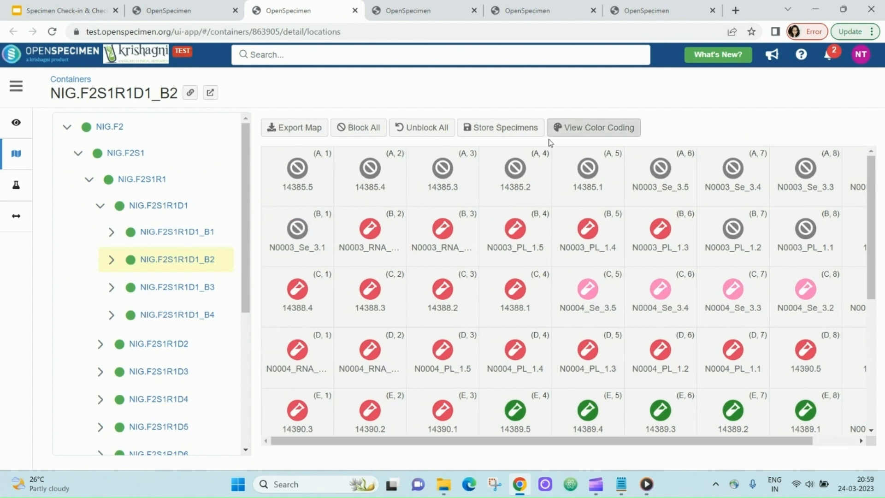
- Copy the labels N0003_Se_3.1 through N0003_PL_1.2 at the end of the specimen_distribution file in Notepad and return to OpenSpecimen
{"action": "left_click", "coordinate": [620, 483]}
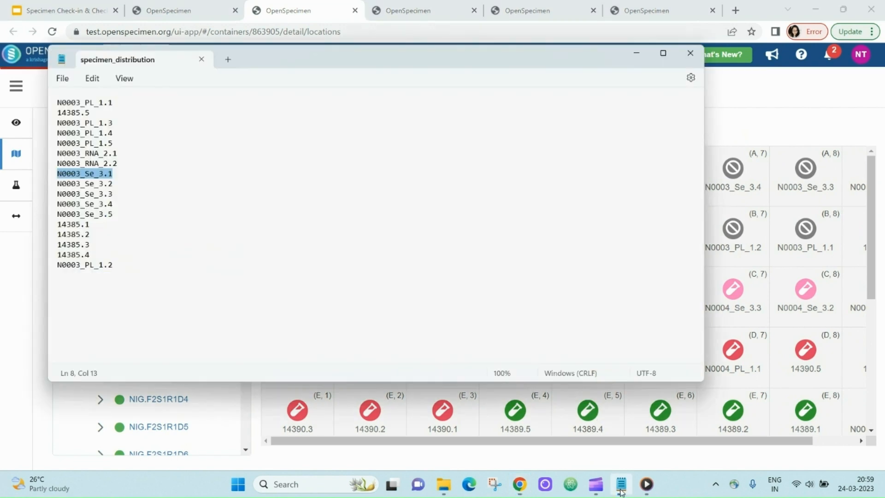
{"action": "left_click", "coordinate": [128, 213]}
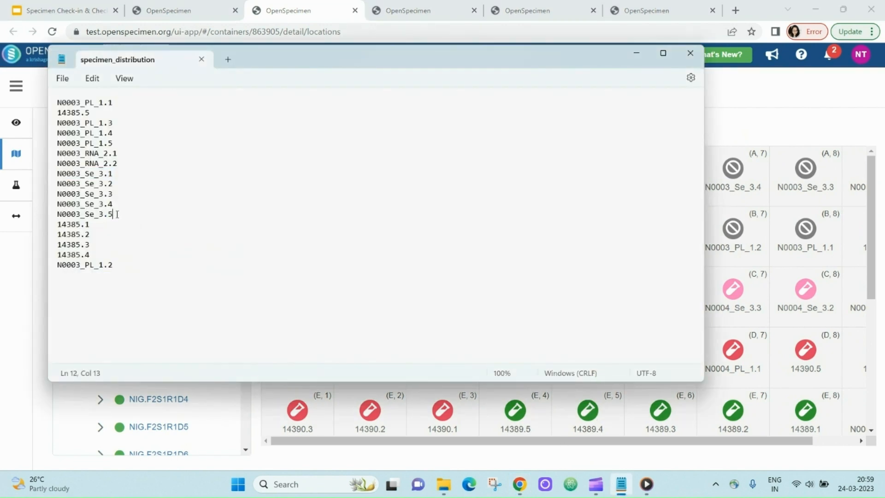
{"action": "left_click_drag", "start_coordinate": [129, 268], "coordinate": [47, 178]}
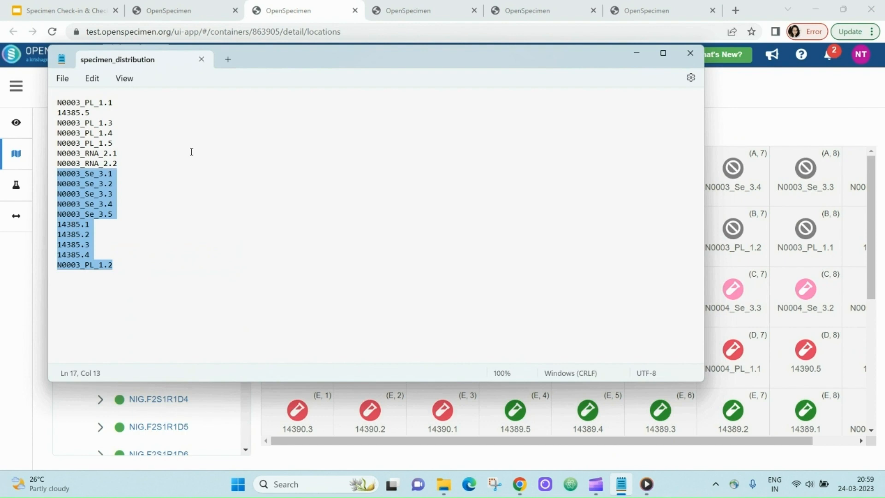
{"action": "key", "text": "alt+Tab"}
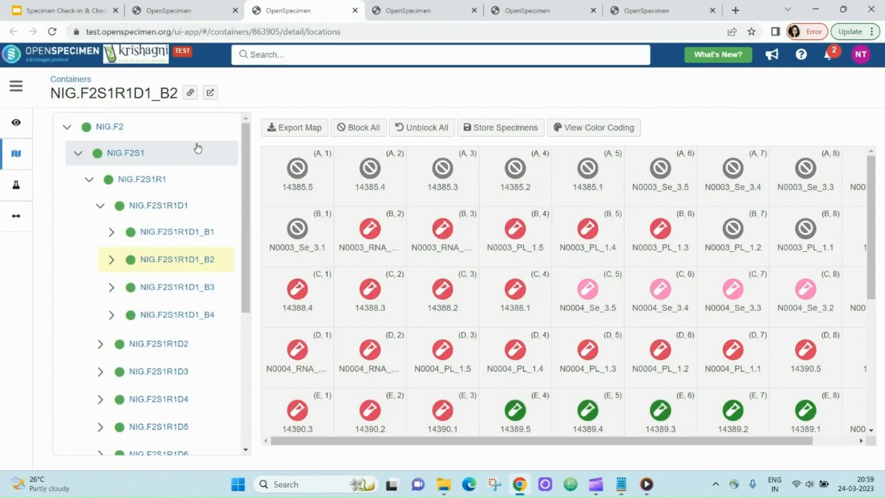
- Return to the NIG.F2 tab, go back to the Containers list and start the bulk Unblock action
{"action": "left_click", "coordinate": [206, 10]}
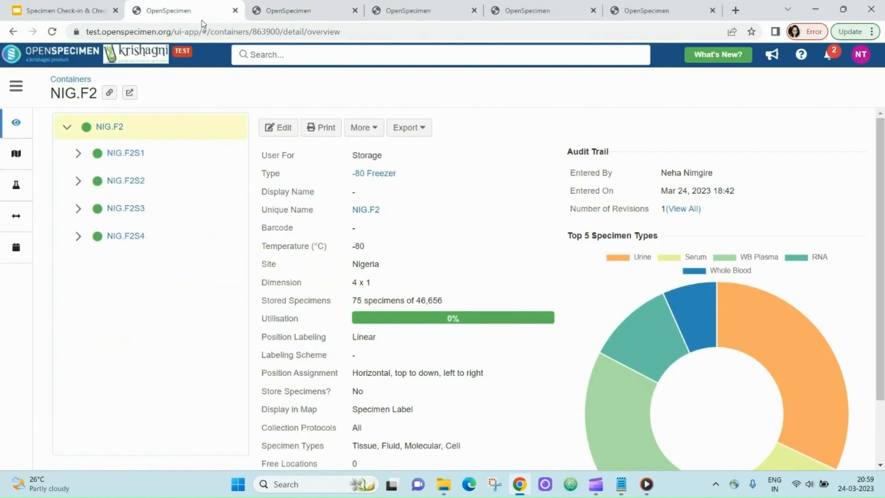
{"action": "left_click", "coordinate": [78, 79]}
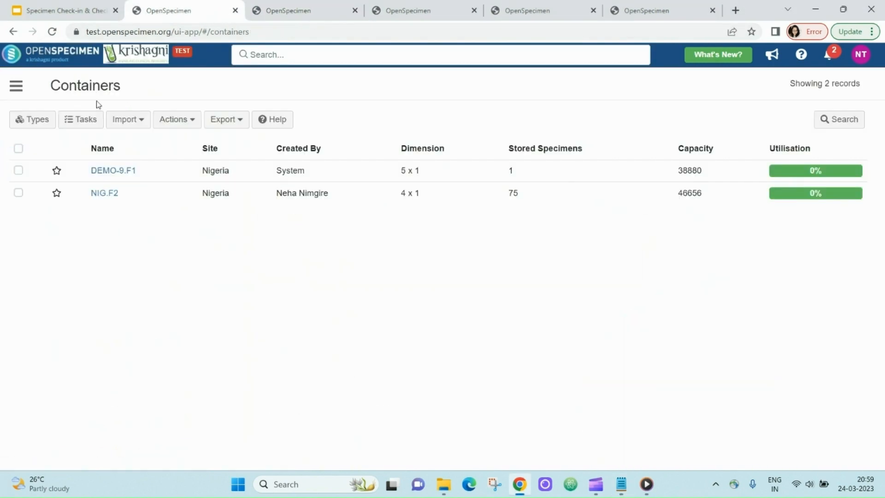
{"action": "left_click", "coordinate": [185, 121]}
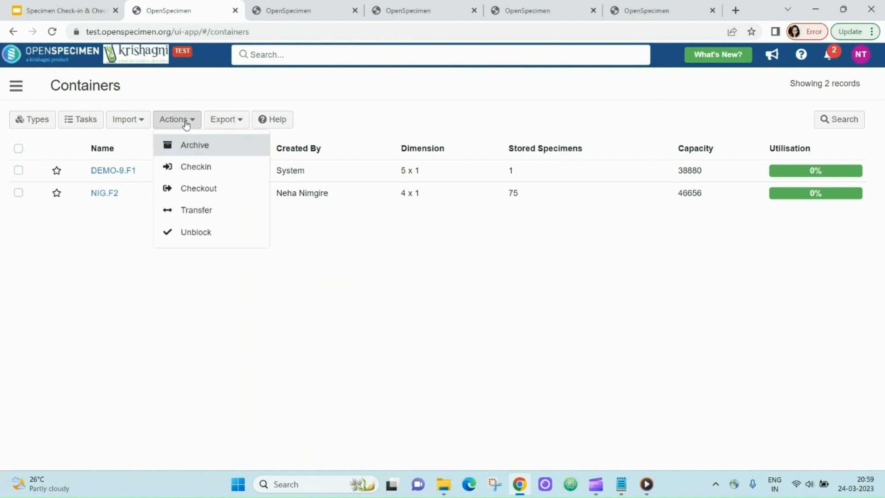
{"action": "left_click", "coordinate": [201, 234]}
- Add the copied specimen labels to Unblock Locations and unblock all their reserved positions
{"action": "left_click", "coordinate": [220, 145]}
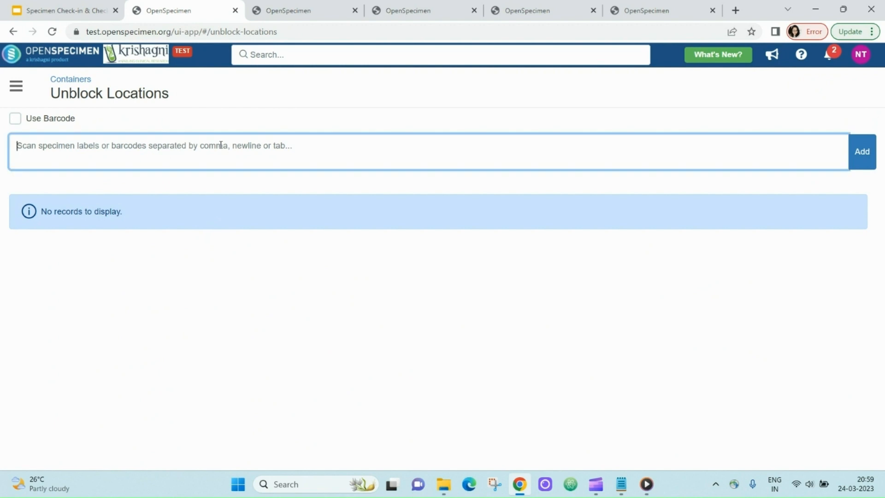
{"action": "key", "text": "ctrl+v"}
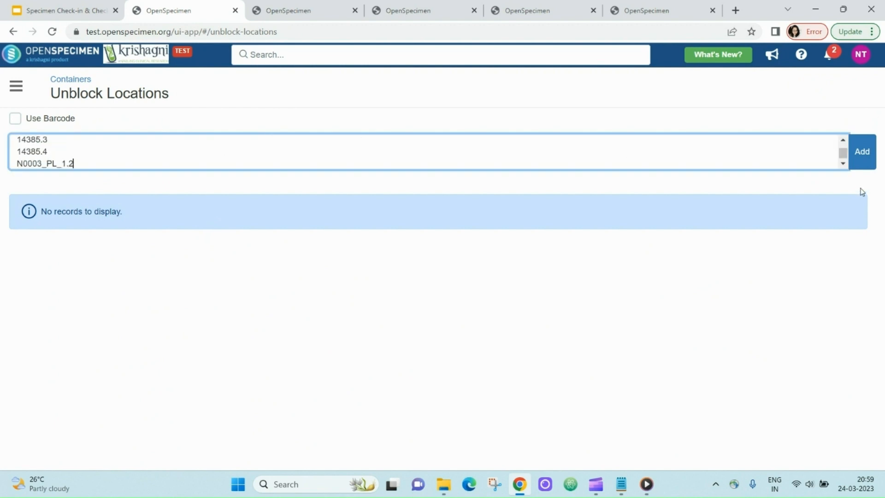
{"action": "left_click", "coordinate": [858, 166]}
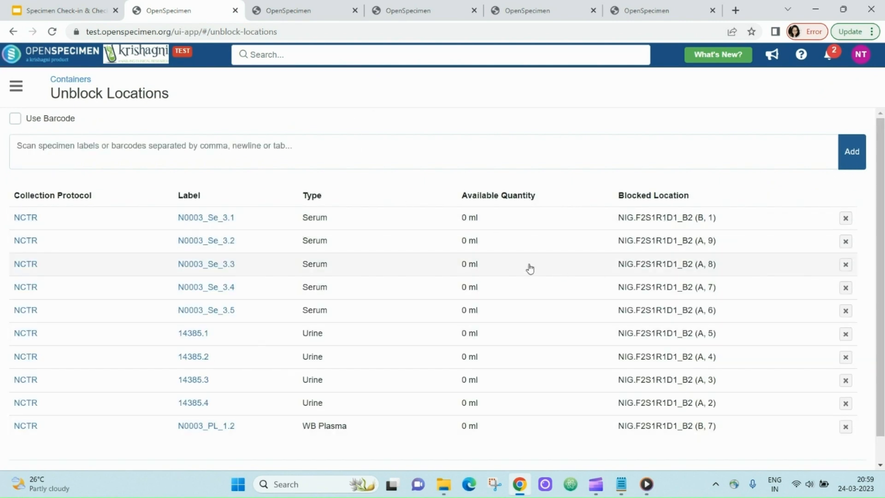
{"action": "scroll", "coordinate": [530, 269], "scroll_direction": "down", "scroll_amount": 1}
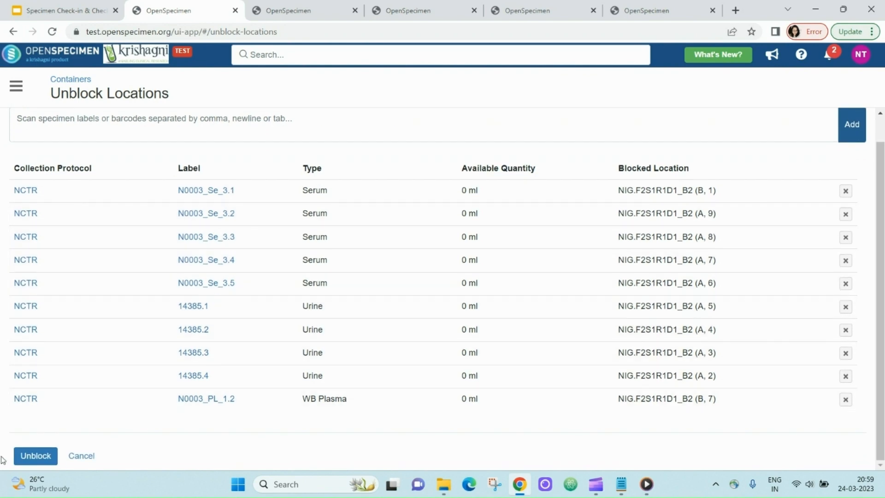
{"action": "left_click", "coordinate": [30, 456]}
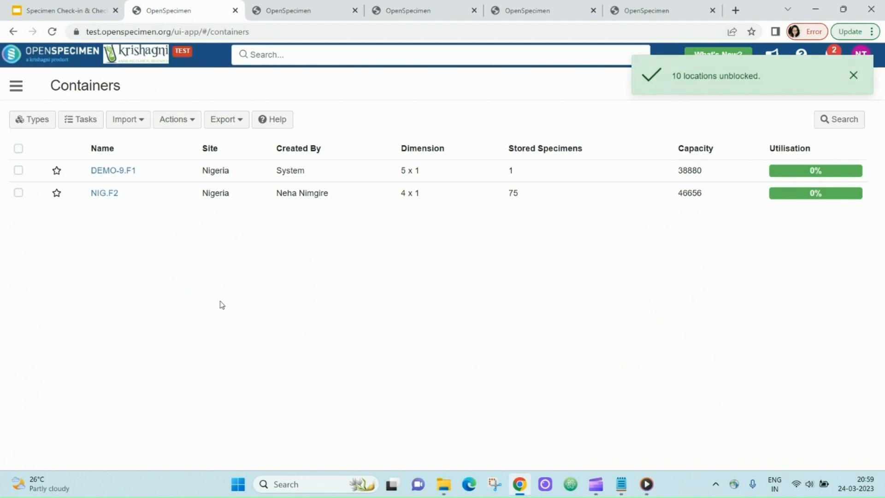
- Reload the location map of box NIG.F2S1R1D1_B2 and check its positions against the specimen labels in Notepad
{"action": "left_click", "coordinate": [302, 6]}
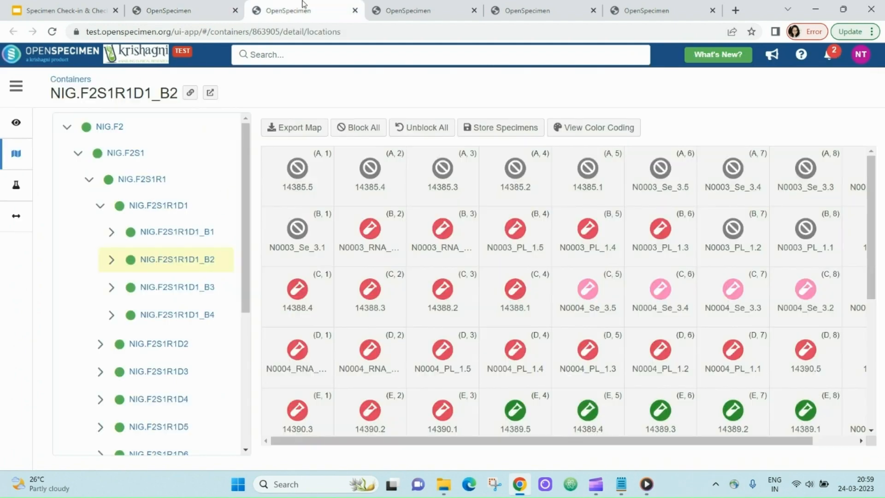
{"action": "left_click", "coordinate": [51, 32]}
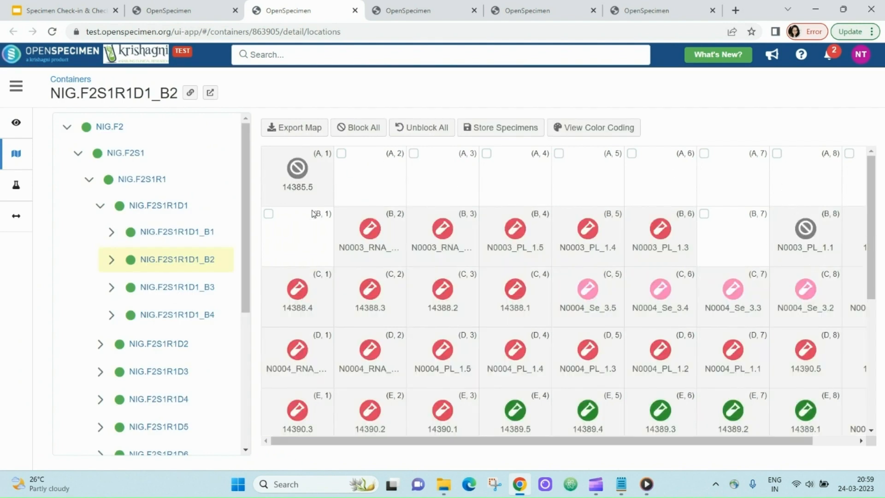
{"action": "left_click_drag", "start_coordinate": [694, 446], "coordinate": [737, 446]}
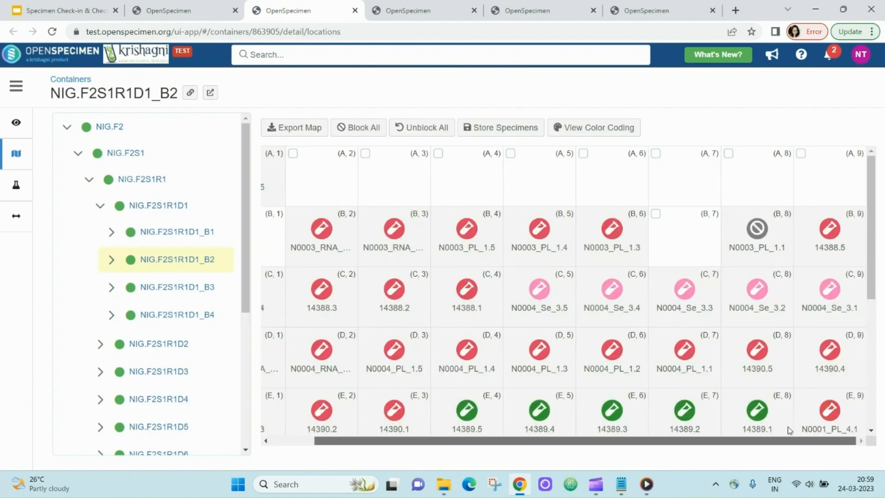
{"action": "left_click", "coordinate": [621, 484]}
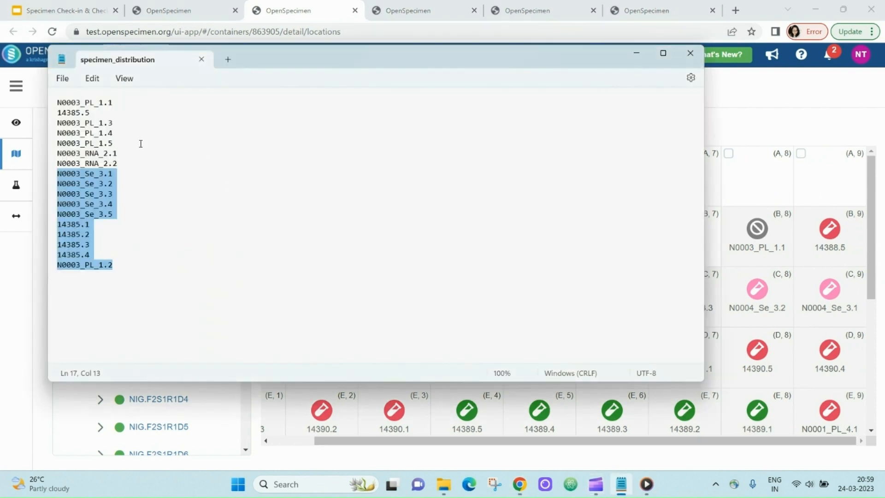
{"action": "left_click", "coordinate": [788, 114]}
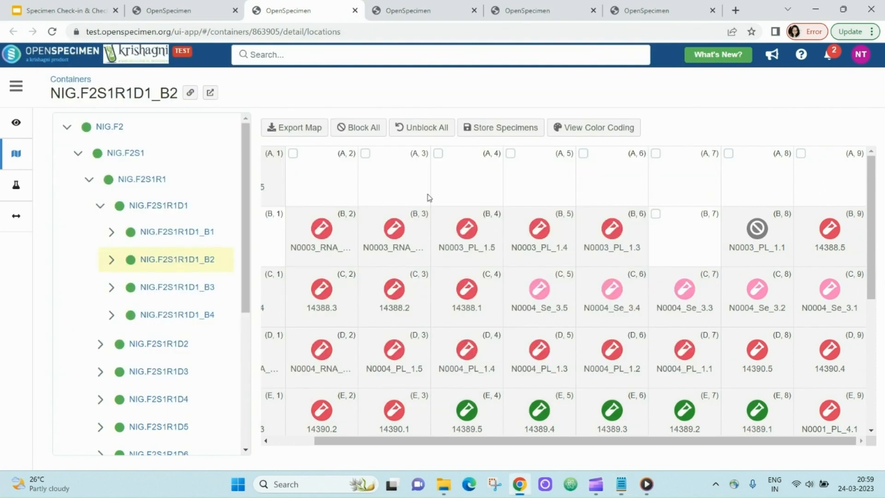
- Switch to the Google Slides presentation and advance to the Bulk Import slide
{"action": "left_click_drag", "start_coordinate": [587, 441], "coordinate": [544, 442]}
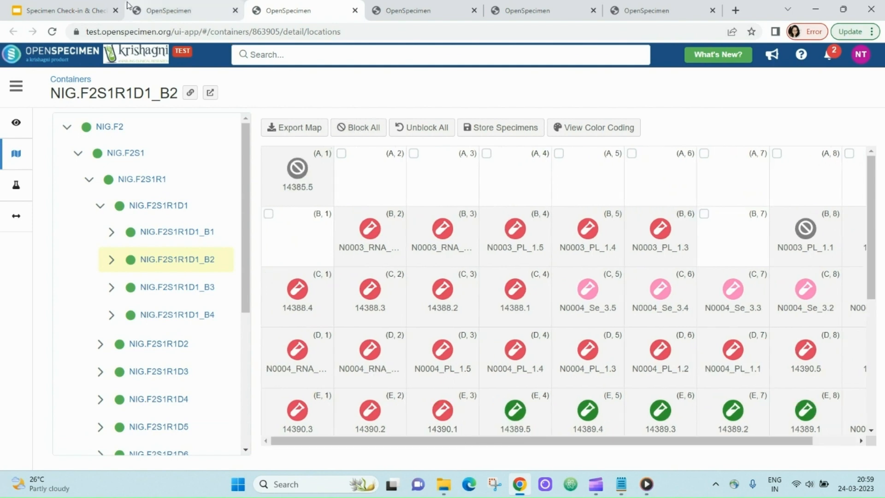
{"action": "left_click", "coordinate": [70, 5]}
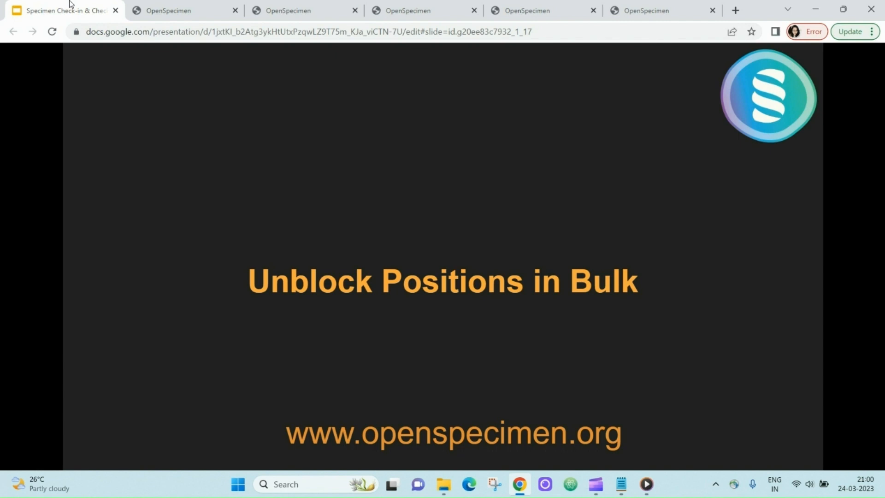
{"action": "key", "text": "Right"}
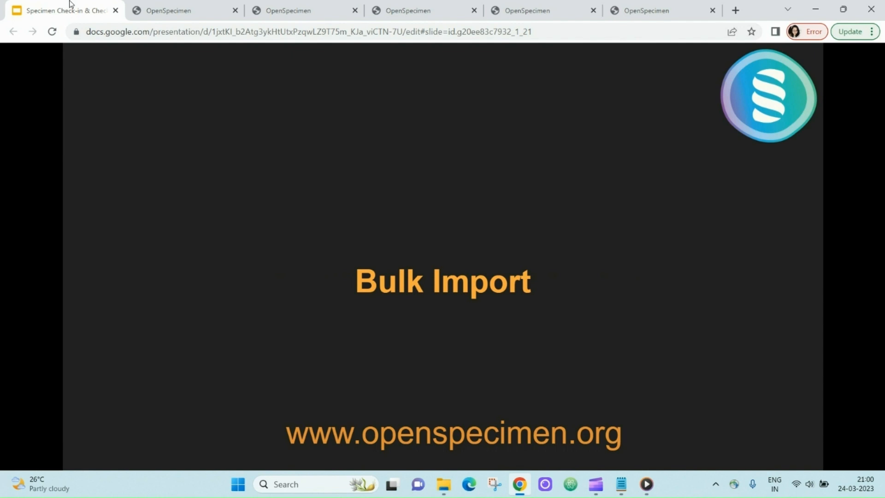
- In OpenSpecimen, open the participants of the NCTR collection protocol and start a bulk import of biospecimen data
{"action": "left_click", "coordinate": [160, 5]}
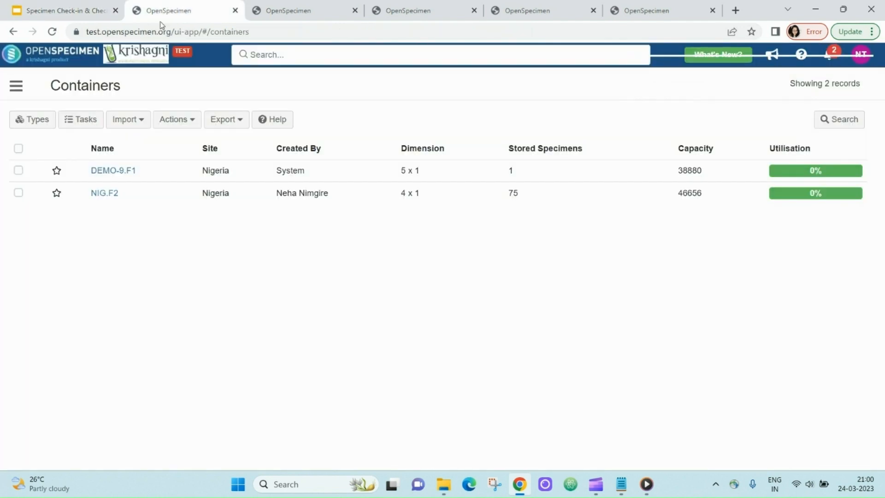
{"action": "left_click", "coordinate": [15, 87]}
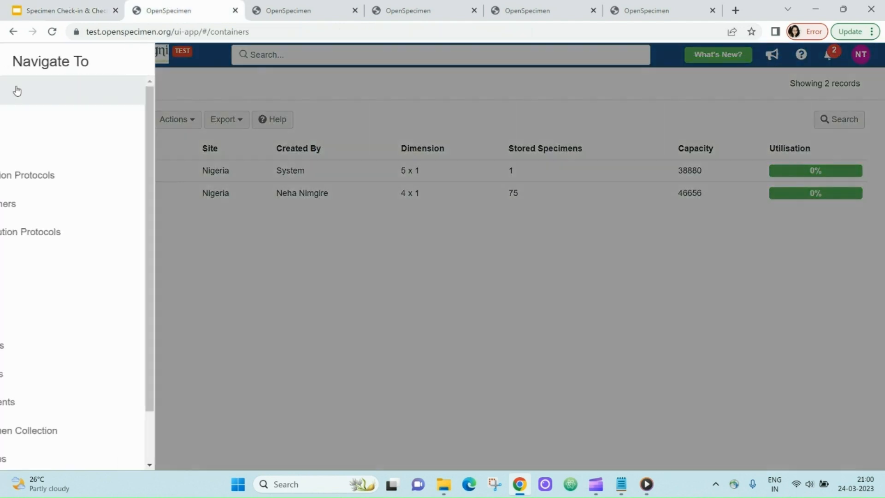
{"action": "left_click", "coordinate": [51, 177]}
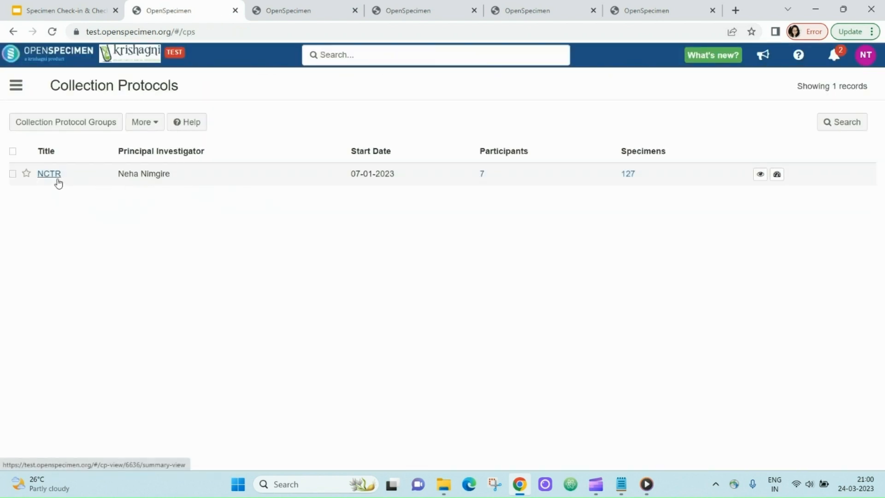
{"action": "left_click", "coordinate": [65, 182]}
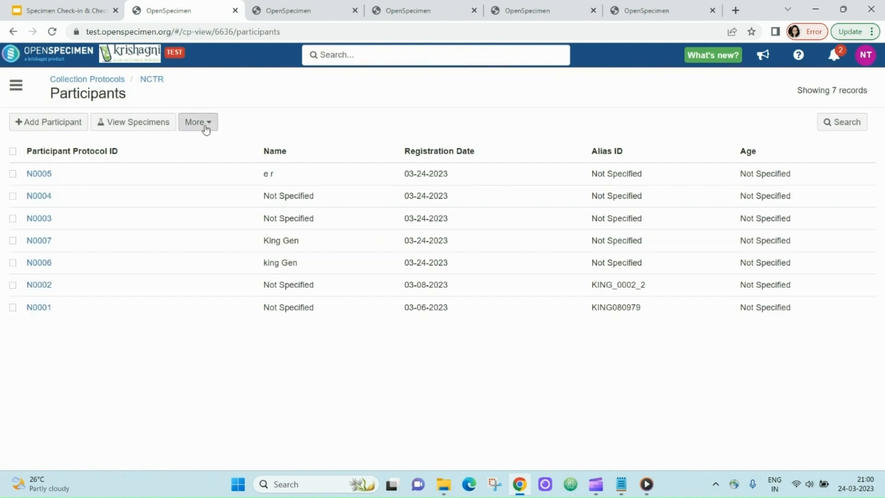
{"action": "left_click", "coordinate": [205, 123]}
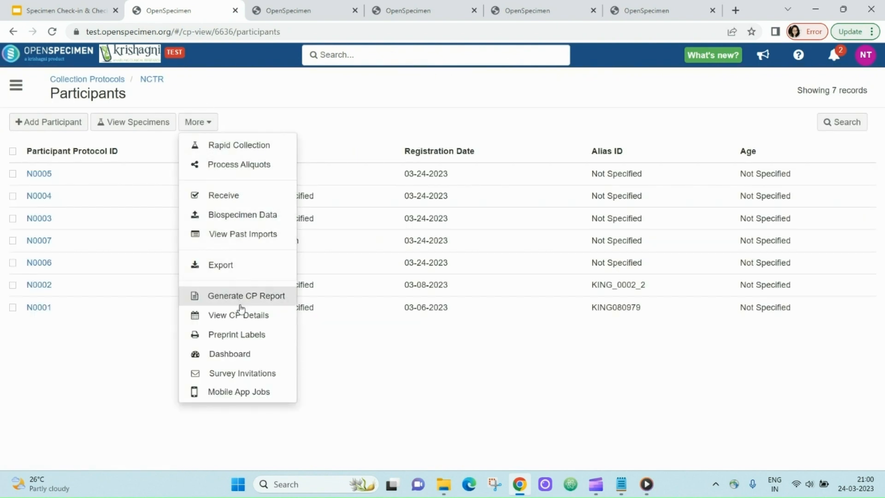
{"action": "left_click", "coordinate": [237, 219]}
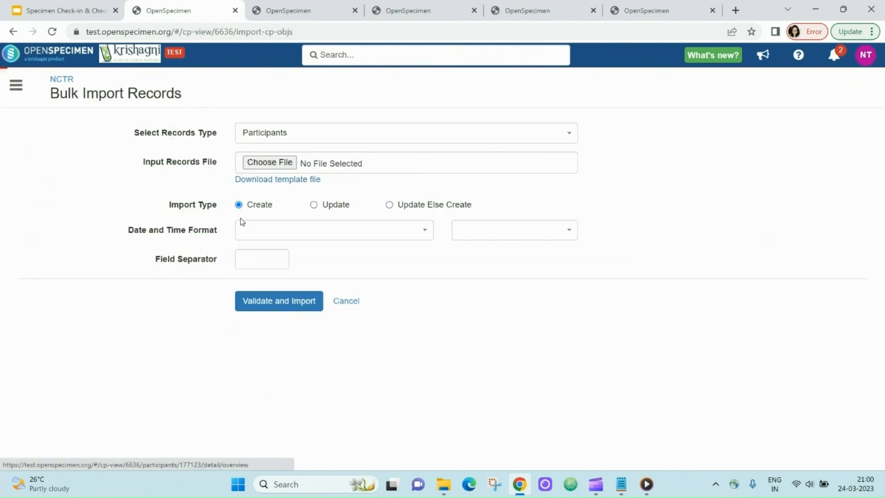
- Download the import template for the Specimens records type and open the CSV in LibreOffice Calc
{"action": "left_click", "coordinate": [318, 133]}
{"action": "scroll", "coordinate": [320, 206], "scroll_direction": "down", "scroll_amount": 5}
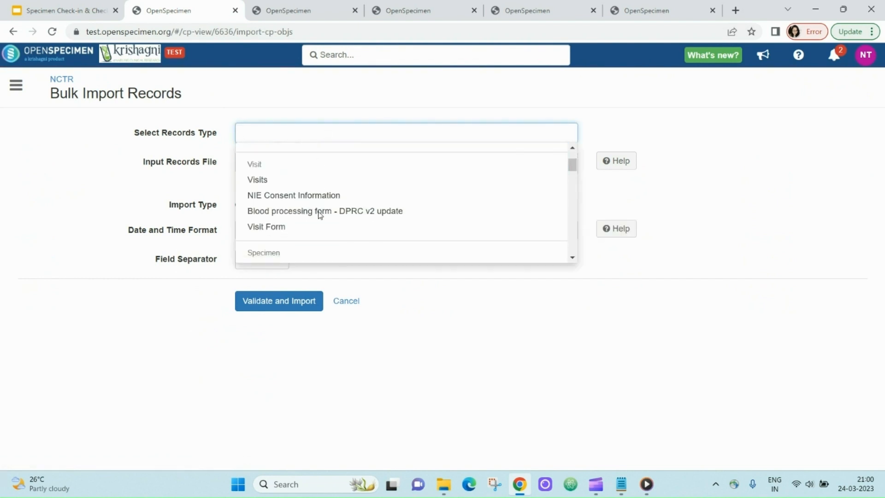
{"action": "left_click", "coordinate": [270, 208]}
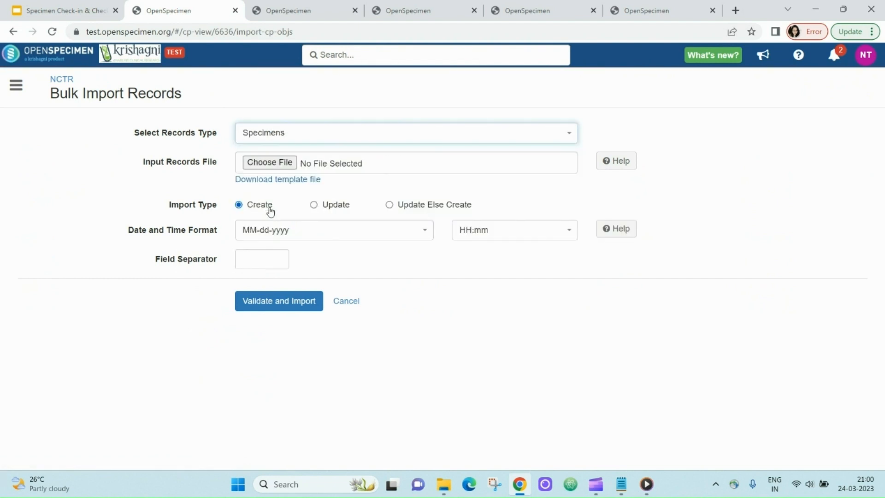
{"action": "left_click", "coordinate": [292, 181]}
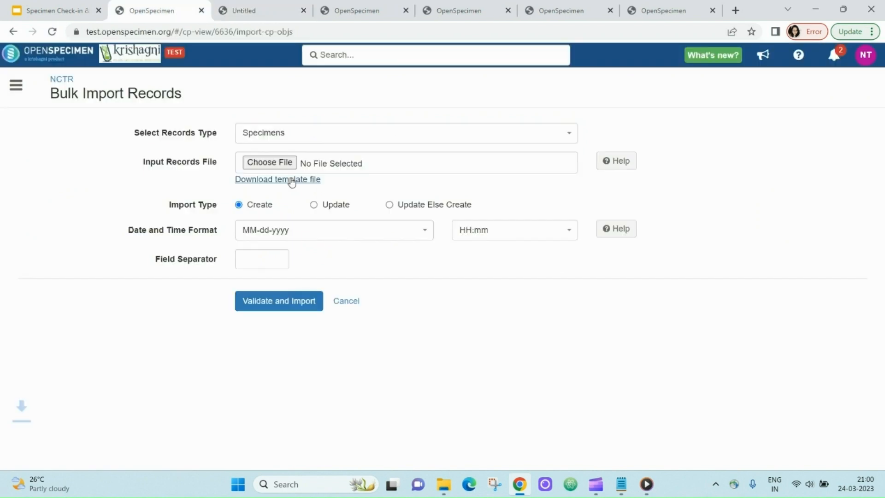
{"action": "left_click", "coordinate": [76, 457]}
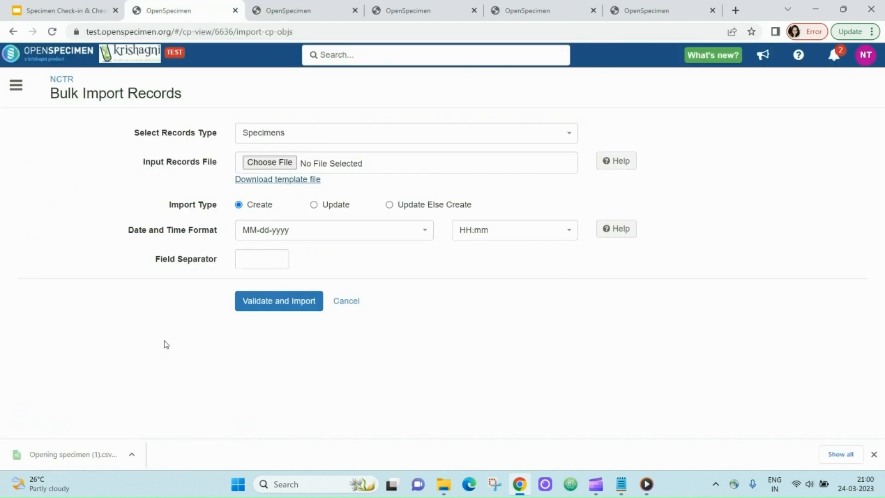
{"action": "left_click", "coordinate": [501, 381]}
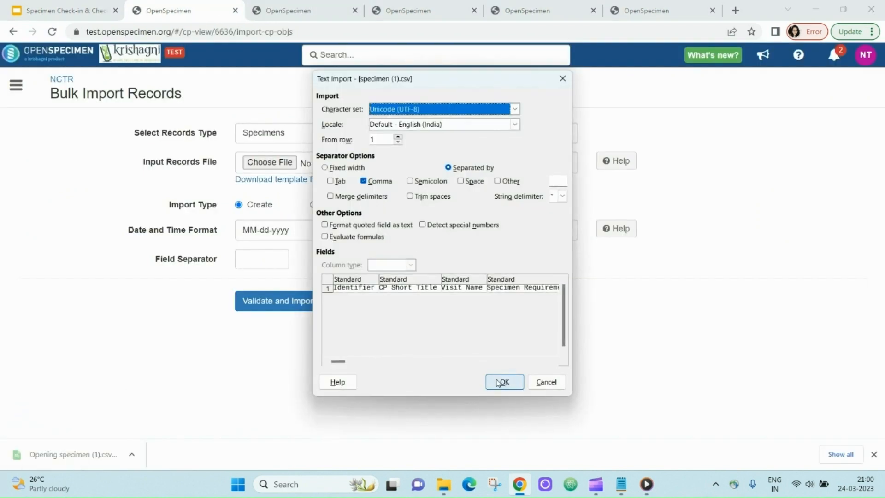
- Examine the specimen template's header columns through to Checkout and Reason, and return to the Bulk Import Records page
{"action": "key", "text": "Right"}
{"action": "key", "text": "Right"}
{"action": "key", "text": "Right"}
{"action": "key", "text": "Right"}
{"action": "key", "text": "Right"}
{"action": "key", "text": "Right"}
{"action": "key", "text": "Right"}
{"action": "key", "text": "Right"}
{"action": "key", "text": "Right"}
{"action": "key", "text": "Right"}
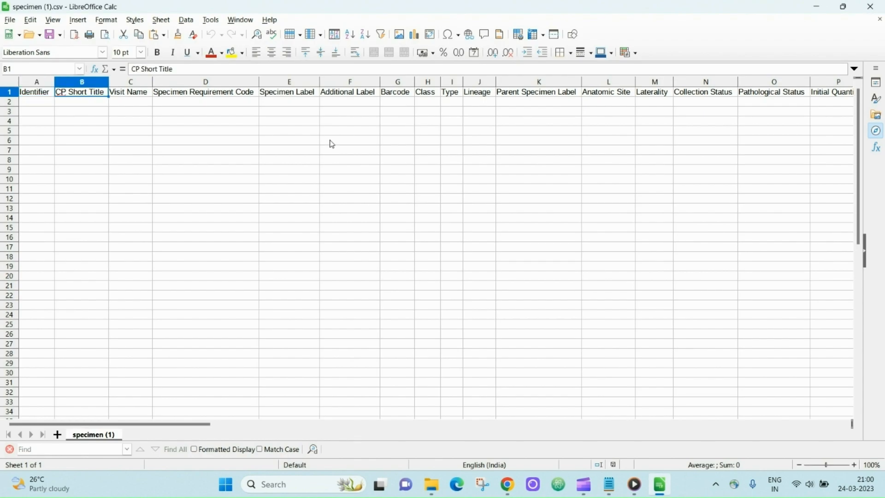
{"action": "key", "text": "Right"}
{"action": "key", "text": "Right"}
{"action": "key", "text": "Right"}
{"action": "key", "text": "Right"}
{"action": "key", "text": "Right"}
{"action": "key", "text": "Right"}
{"action": "key", "text": "Right"}
{"action": "key", "text": "Right"}
{"action": "key", "text": "Right"}
{"action": "key", "text": "Right"}
{"action": "key", "text": "Right"}
{"action": "key", "text": "Right"}
{"action": "key", "text": "Right"}
{"action": "key", "text": "Right"}
{"action": "key", "text": "Right"}
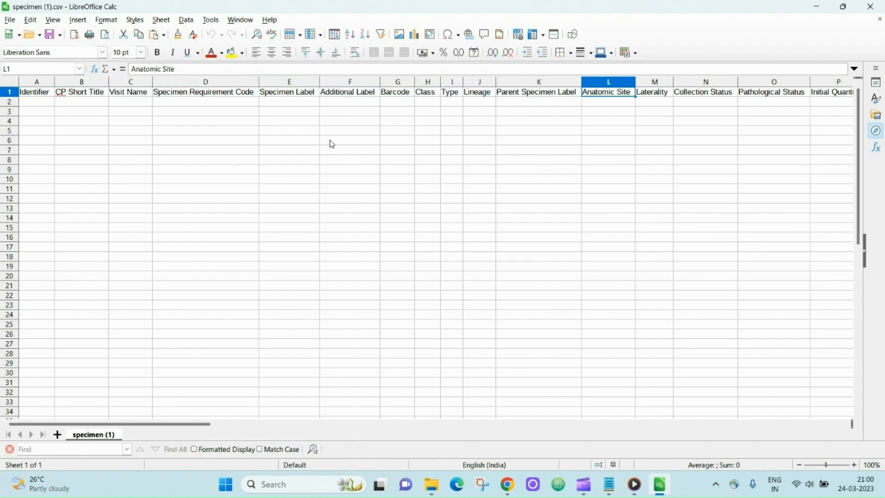
{"action": "key", "text": "Right"}
{"action": "key", "text": "Right"}
{"action": "key", "text": "Right"}
{"action": "key", "text": "Right"}
{"action": "key", "text": "Right"}
{"action": "key", "text": "Right"}
{"action": "key", "text": "Right"}
{"action": "key", "text": "Right"}
{"action": "key", "text": "Right"}
{"action": "key", "text": "Right"}
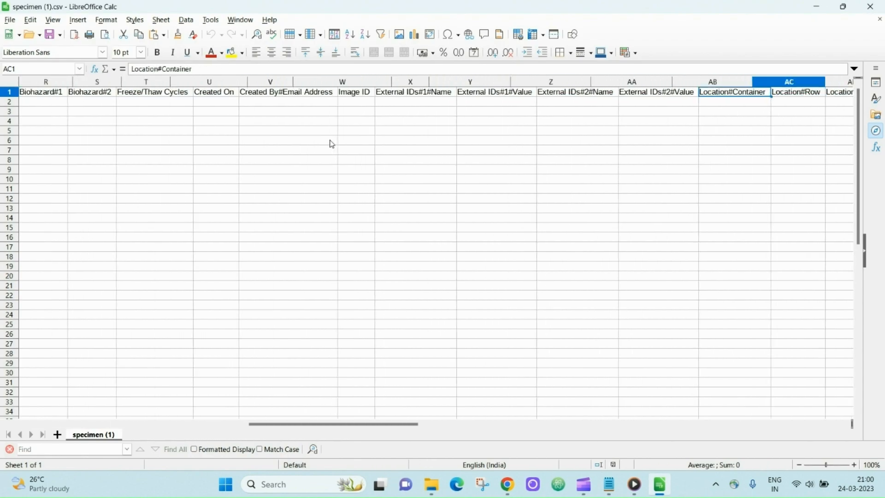
{"action": "key", "text": "Right"}
{"action": "key", "text": "Right"}
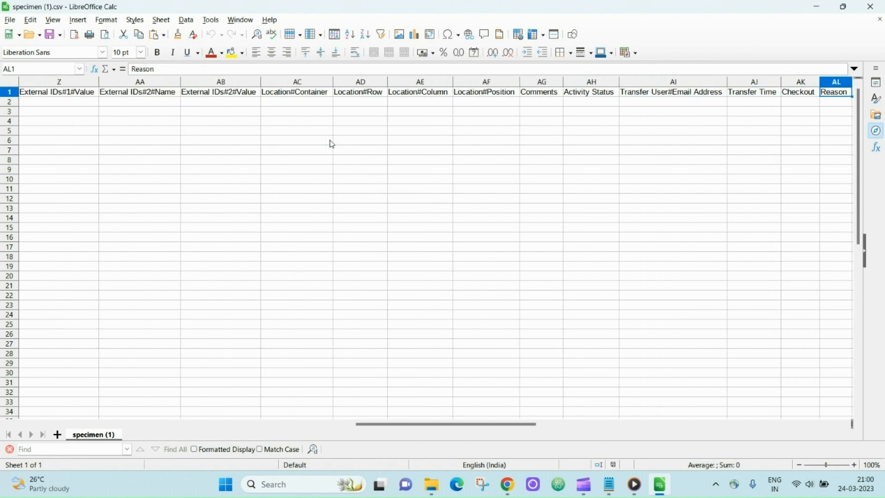
{"action": "left_click", "coordinate": [803, 97]}
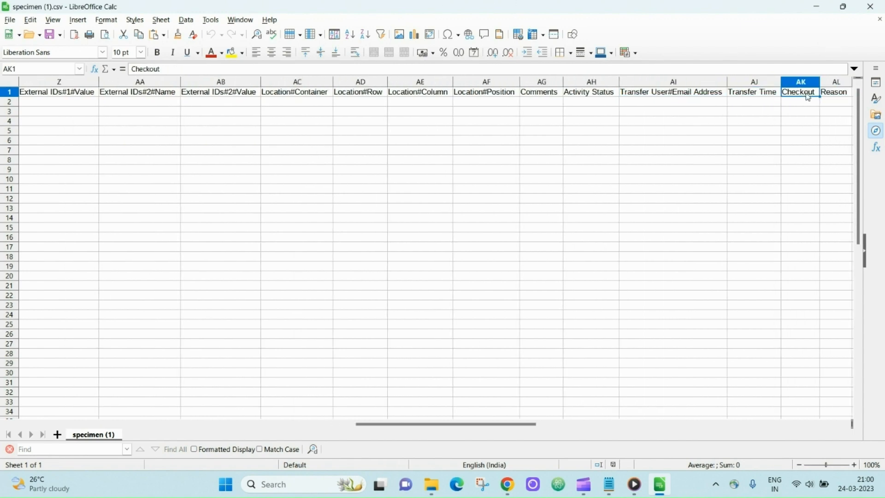
{"action": "left_click", "coordinate": [829, 98]}
{"action": "left_click", "coordinate": [808, 100]}
{"action": "left_click", "coordinate": [816, 6]}
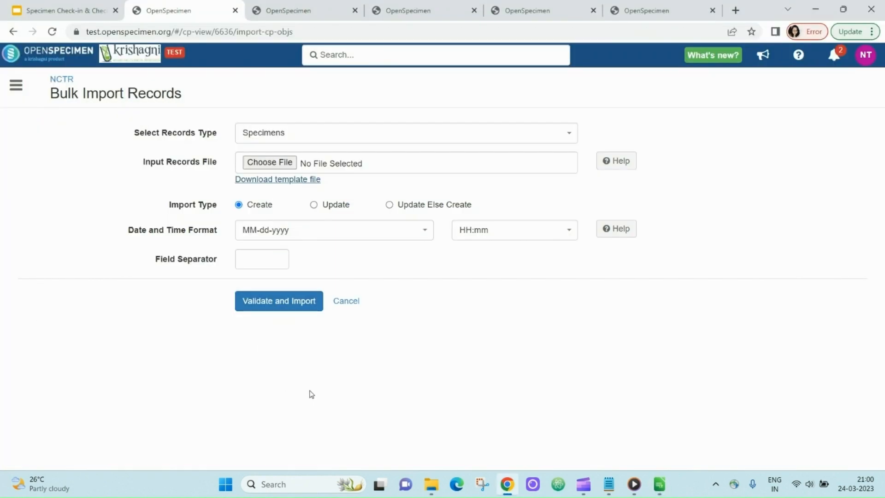
- Open specimen_checkout_BO from the Downloads folder in LibreOffice Calc and copy the specimen label in cell D2
{"action": "left_click", "coordinate": [432, 485]}
{"action": "double_click", "coordinate": [184, 161]}
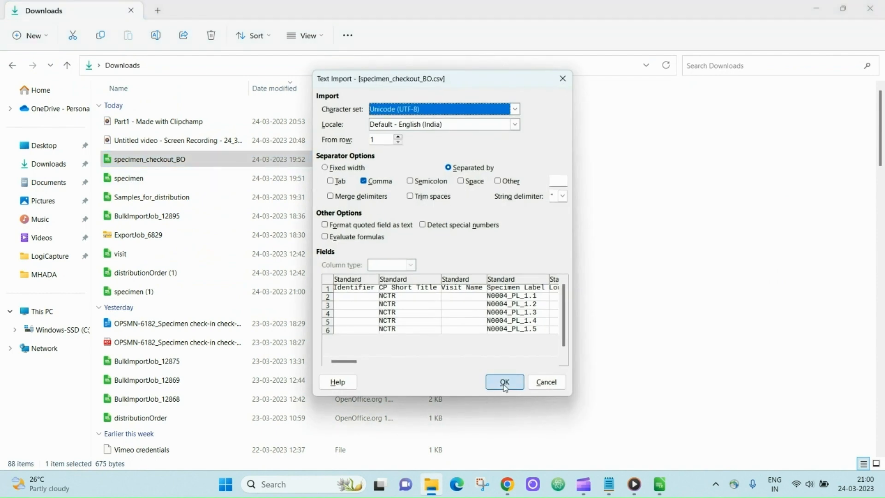
{"action": "left_click", "coordinate": [504, 382]}
{"action": "left_click", "coordinate": [207, 104]}
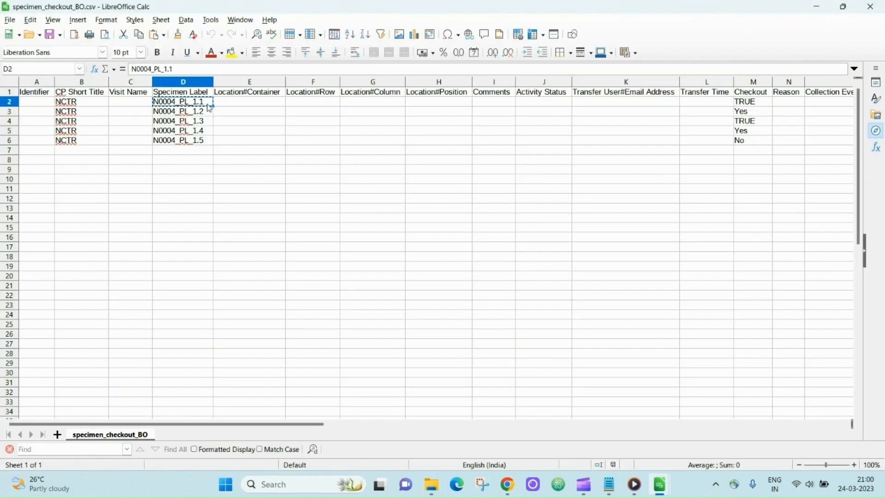
- Close the Downloads window, return to OpenSpecimen's container map tab, and find and open specimen N0004_PL_1.1
{"action": "key", "text": "alt+Tab"}
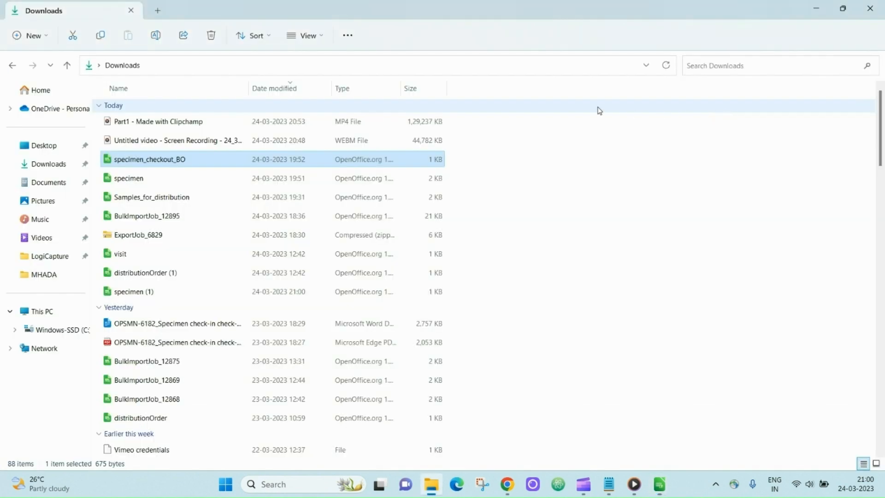
{"action": "left_click", "coordinate": [870, 6]}
{"action": "left_click", "coordinate": [506, 484]}
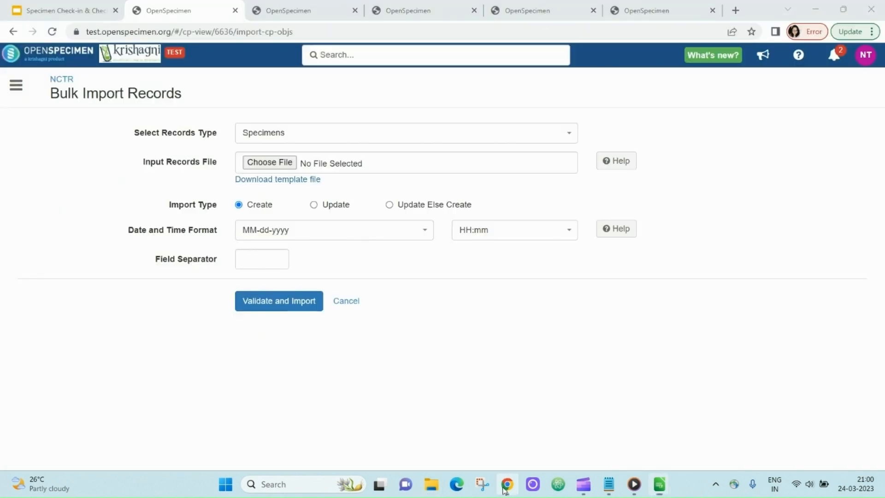
{"action": "left_click", "coordinate": [323, 10]}
{"action": "left_click", "coordinate": [366, 54]}
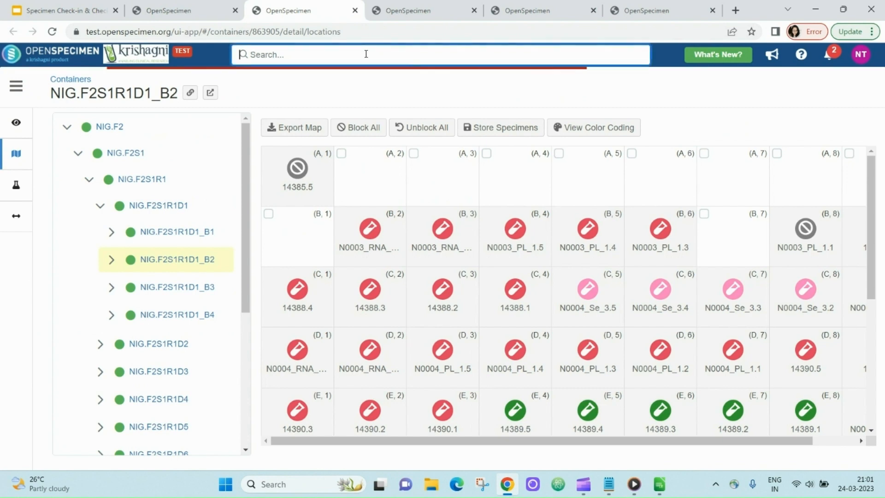
{"action": "type", "text": "N0004_PL_1.1"}
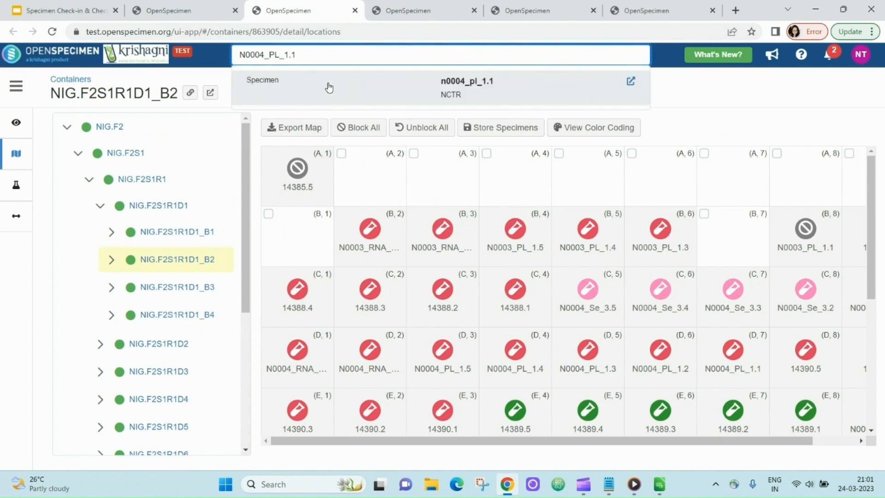
{"action": "left_click", "coordinate": [329, 87]}
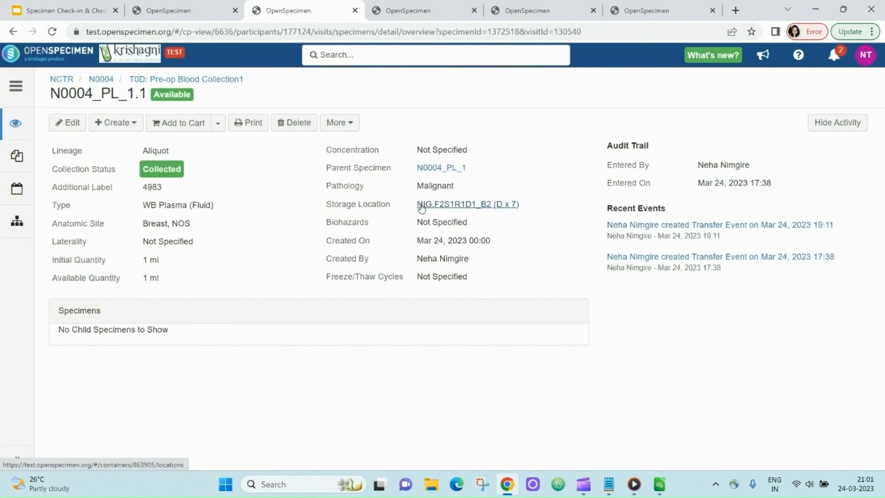
- Review the Checkout column values in specimen_checkout_BO and save the file in Text CSV format
{"action": "key", "text": "alt+Tab"}
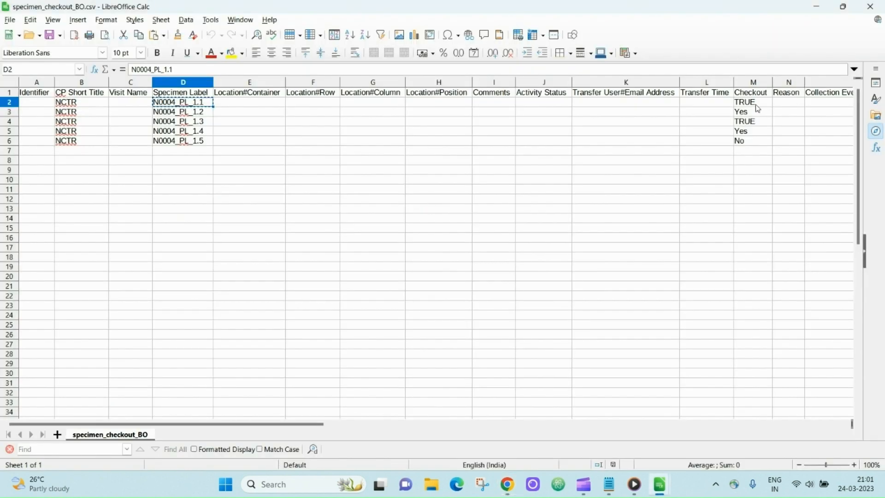
{"action": "left_click_drag", "start_coordinate": [758, 103], "coordinate": [763, 133]}
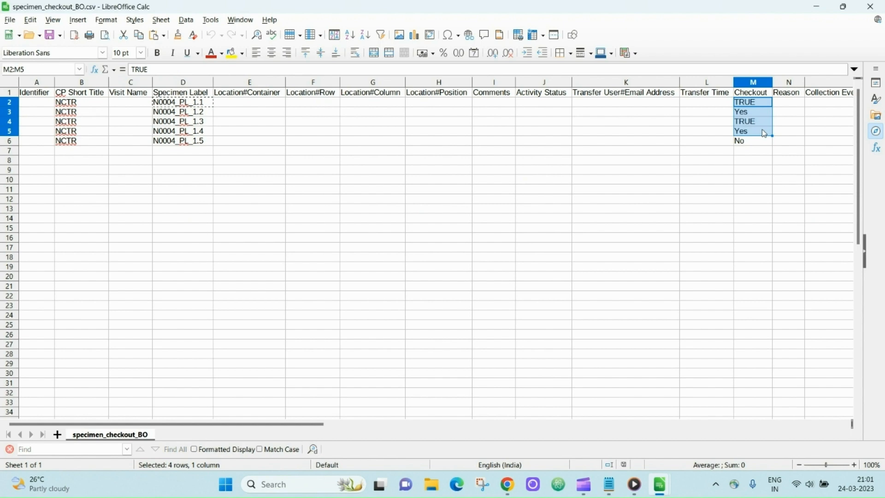
{"action": "left_click", "coordinate": [755, 141]}
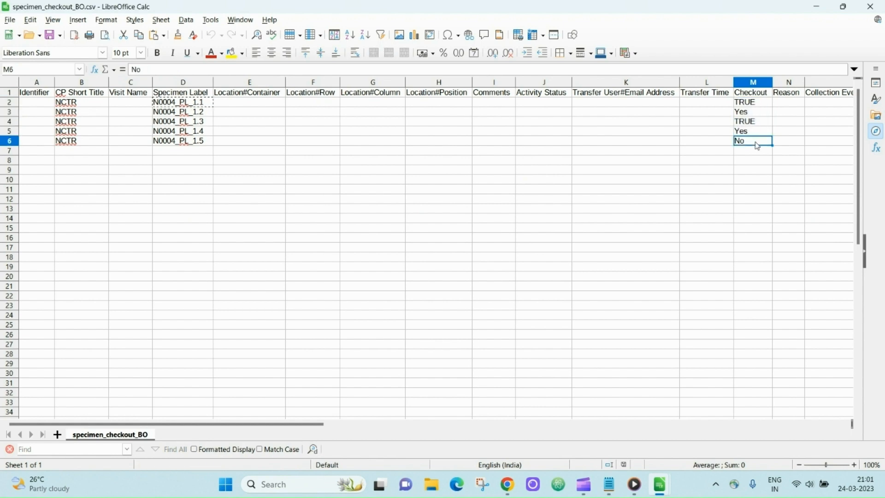
{"action": "key", "text": "ctrl+s"}
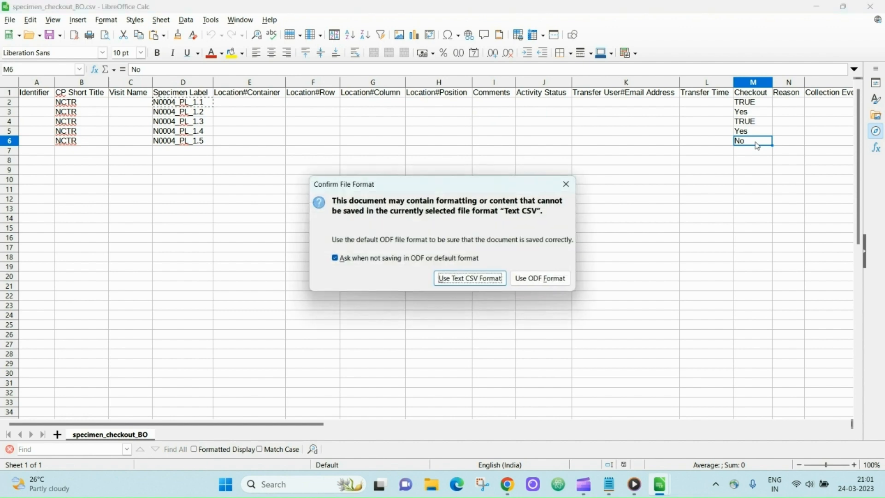
{"action": "left_click", "coordinate": [466, 278]}
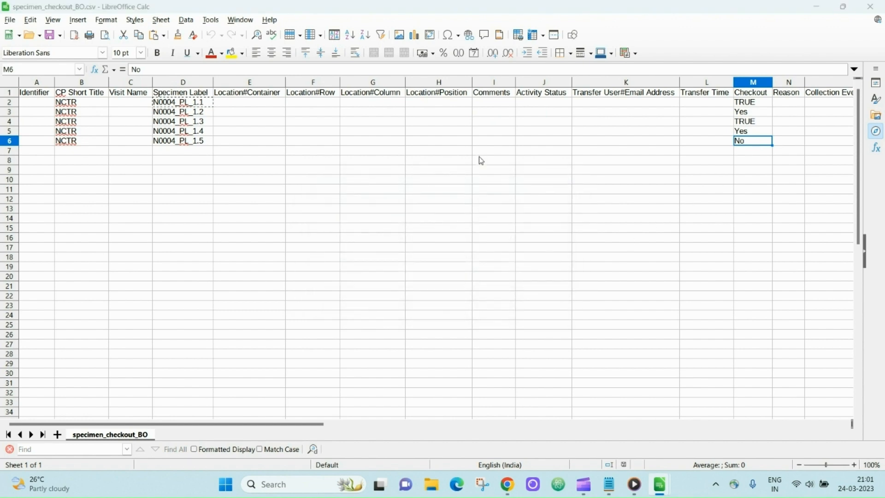
- Return to OpenSpecimen, open the specimen's visit T0D: Pre-op Blood Collection1 and expand Derived WB Plasma to check its aliquots' locations
{"action": "key", "text": "alt+Tab"}
{"action": "left_click", "coordinate": [191, 79]}
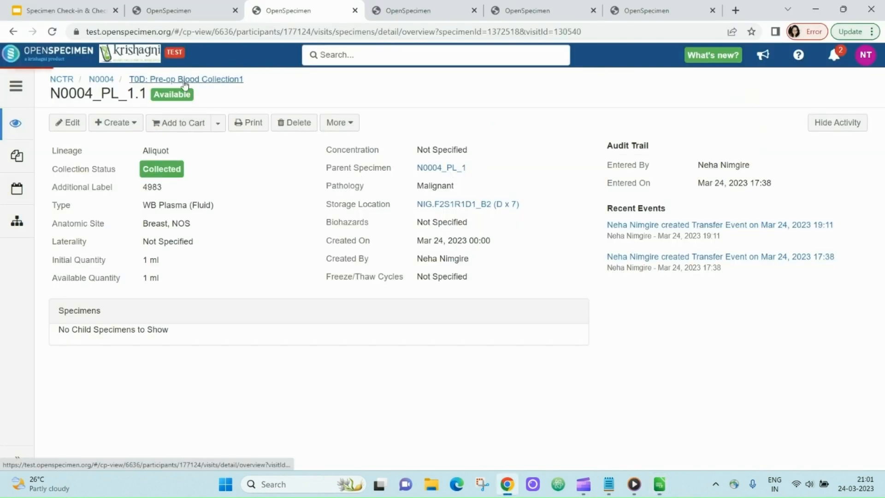
{"action": "scroll", "coordinate": [244, 230], "scroll_direction": "down", "scroll_amount": 3}
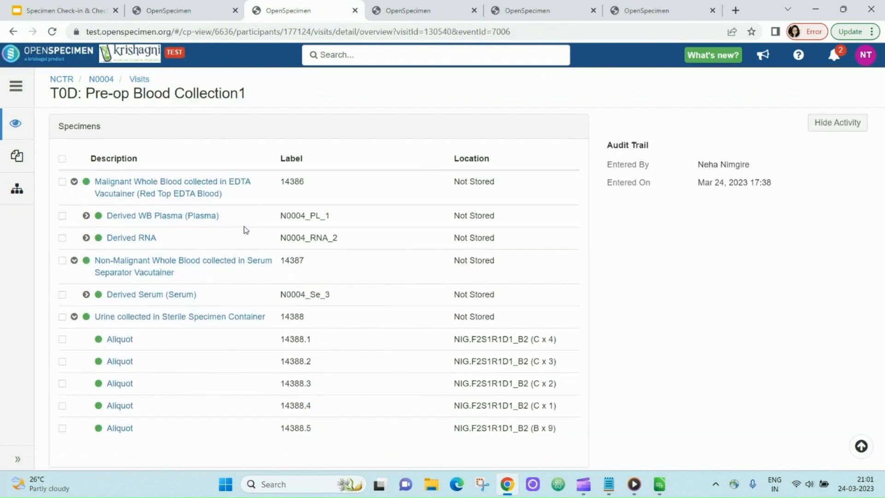
{"action": "left_click", "coordinate": [86, 215]}
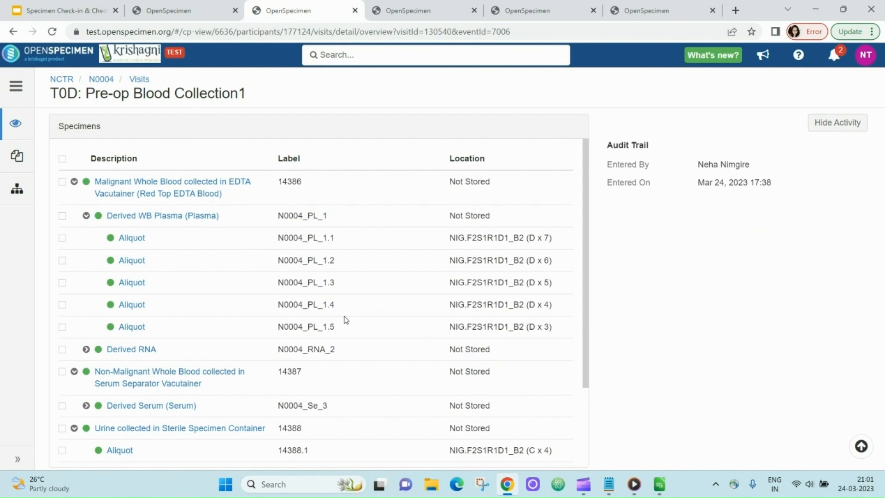
- Bulk import specimen_checkout_BO from the Downloads folder as an update of Specimens records, and refresh the list of import jobs
{"action": "left_click", "coordinate": [191, 5]}
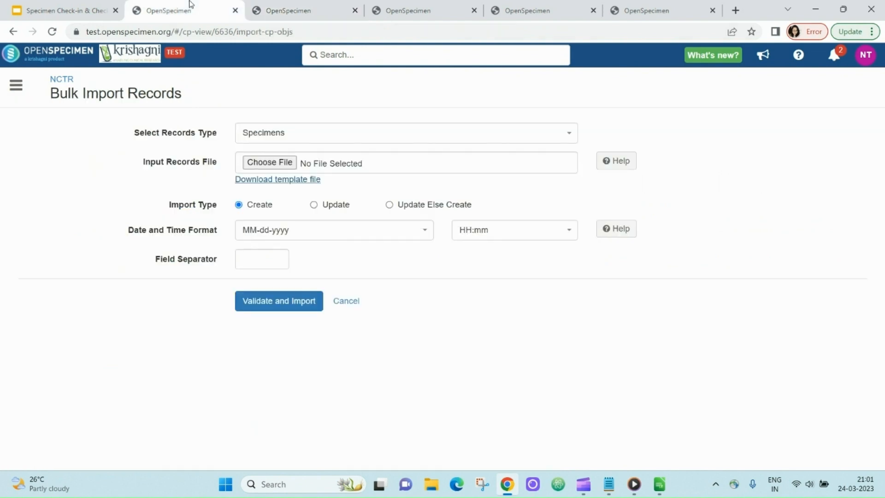
{"action": "left_click", "coordinate": [277, 161]}
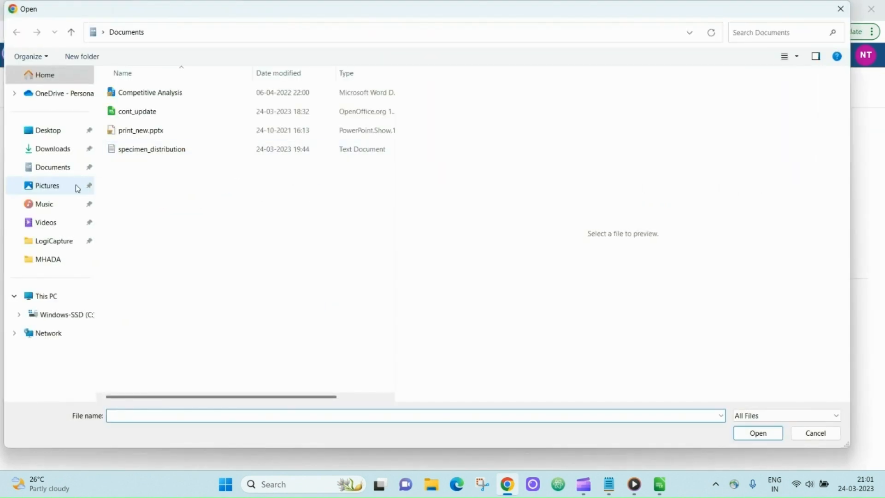
{"action": "left_click", "coordinate": [62, 149]}
{"action": "left_click", "coordinate": [188, 113]}
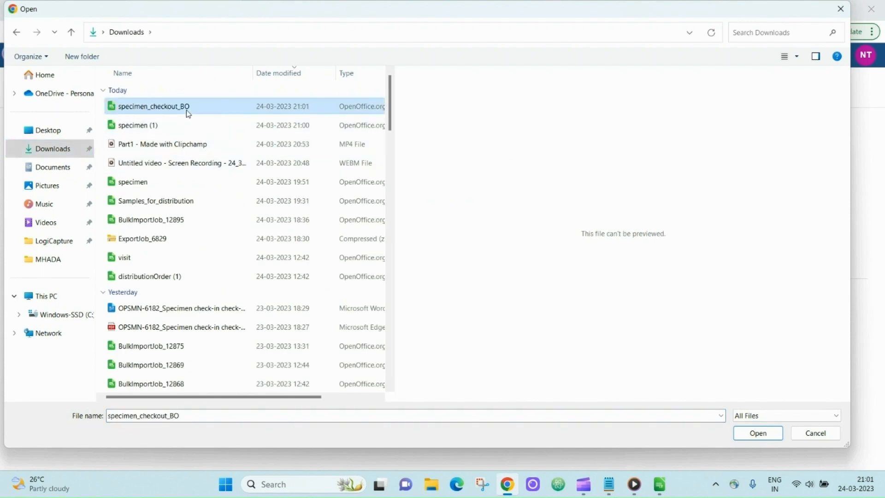
{"action": "left_click", "coordinate": [748, 433]}
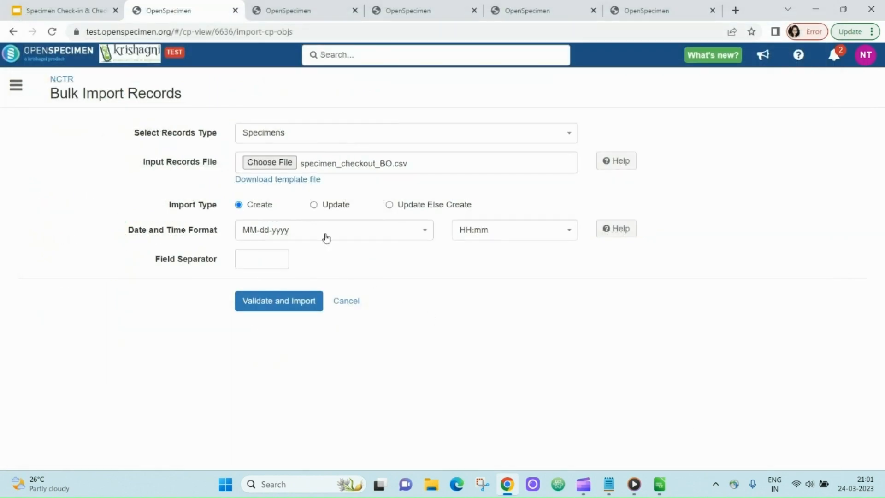
{"action": "left_click", "coordinate": [286, 302]}
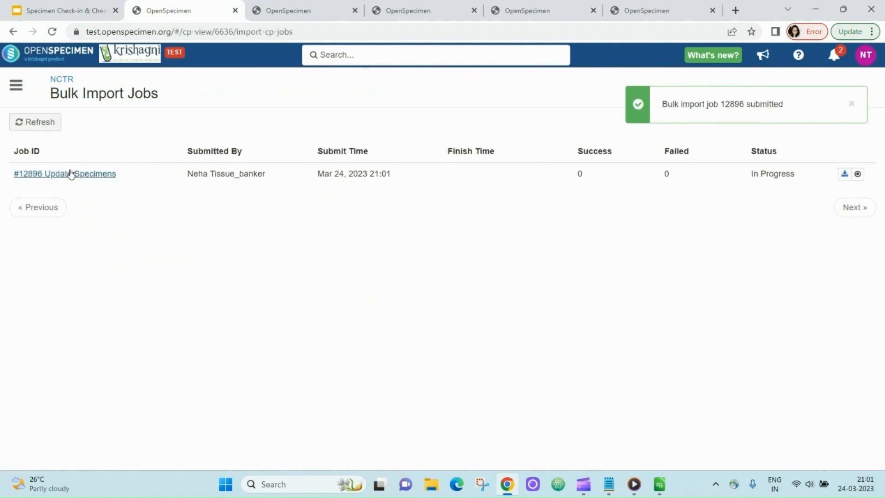
{"action": "left_click", "coordinate": [36, 122]}
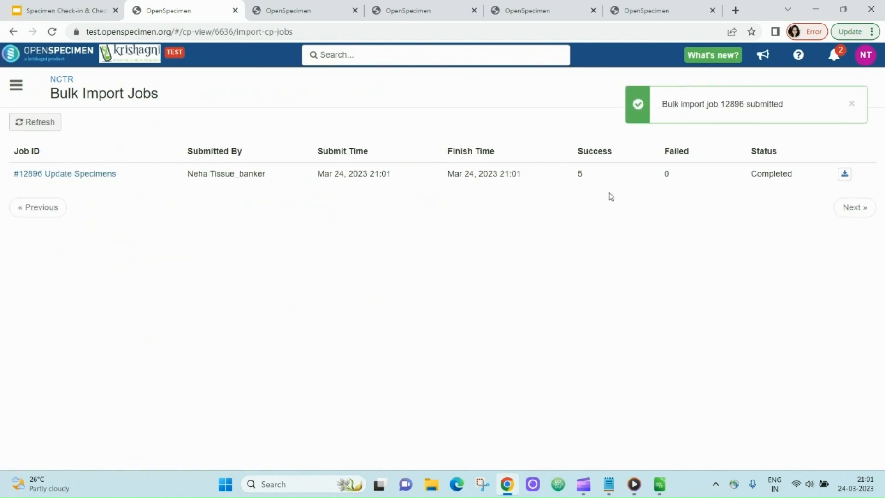
- Reload the T0D: Pre-op Blood Collection1 visit and expand Derived WB Plasma to check the locations of its five aliquots
{"action": "left_click", "coordinate": [325, 16]}
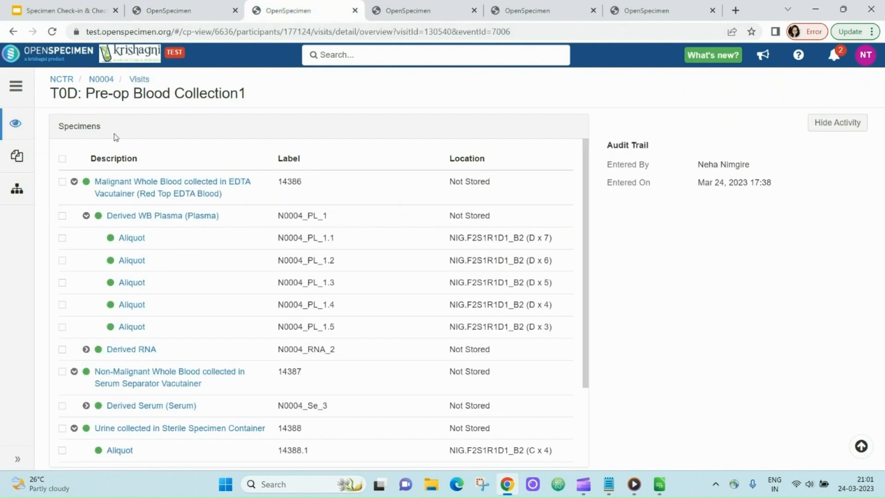
{"action": "left_click", "coordinate": [52, 32]}
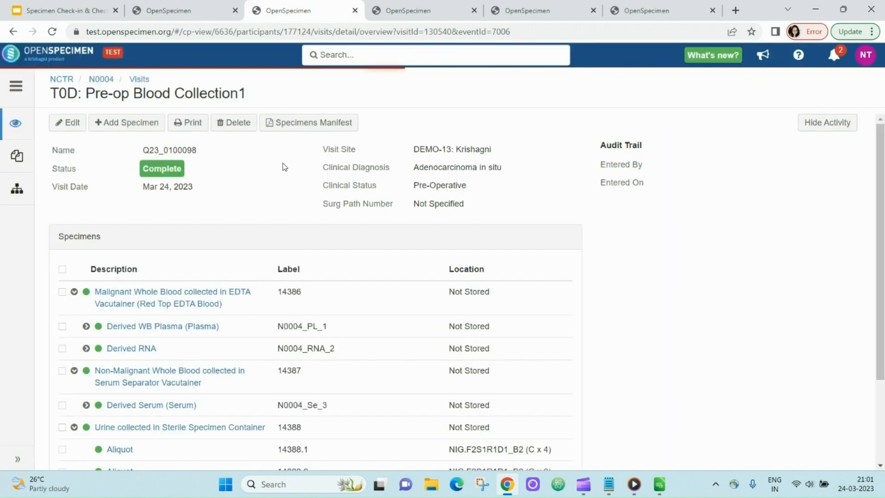
{"action": "left_click", "coordinate": [86, 326]}
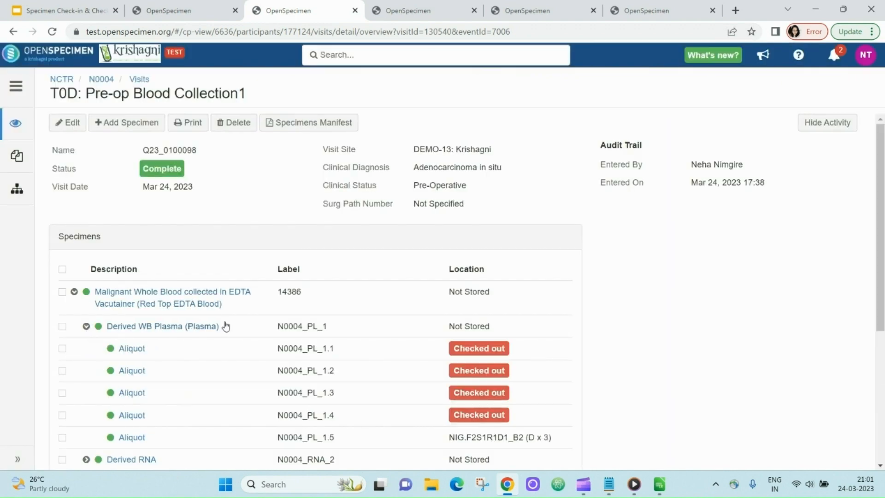
{"action": "scroll", "coordinate": [230, 323], "scroll_direction": "down", "scroll_amount": 2}
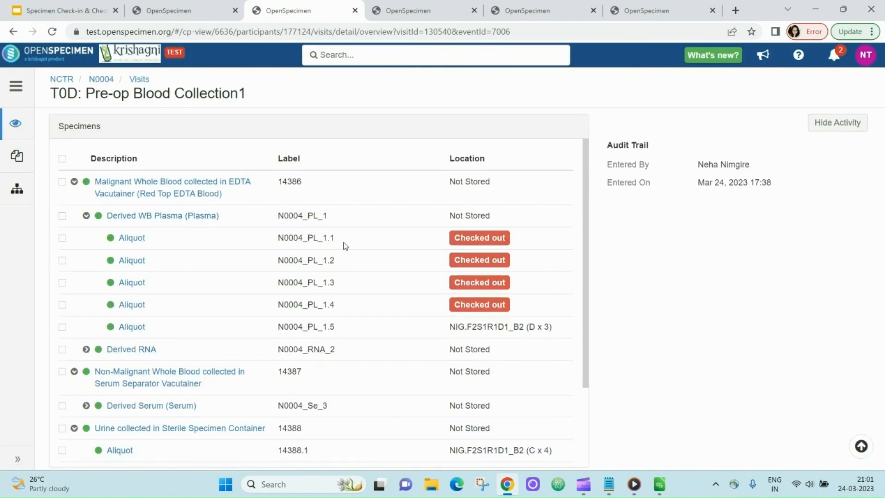
{"action": "left_click_drag", "start_coordinate": [340, 240], "coordinate": [344, 305]}
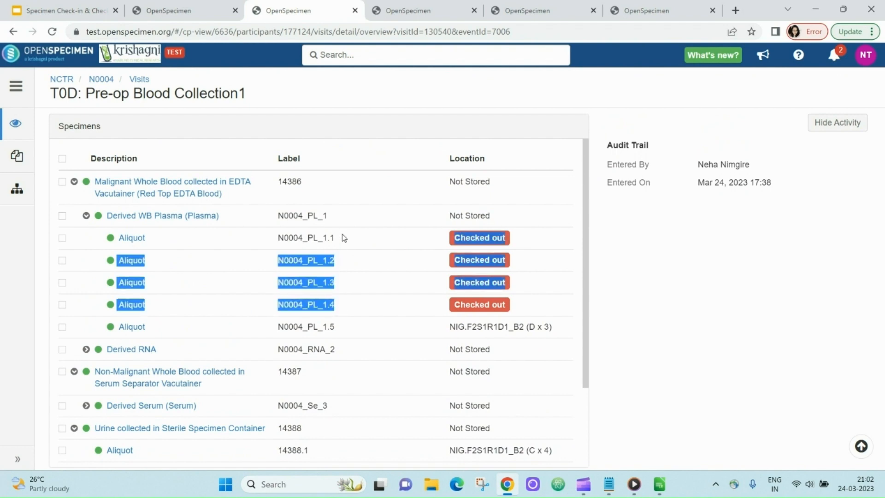
{"action": "left_click", "coordinate": [363, 283]}
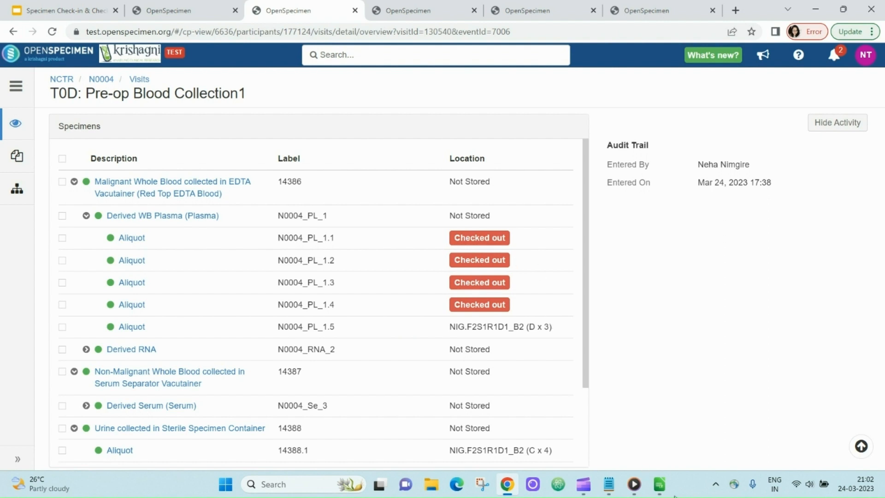
- Switch to specimen_checkout_BO in LibreOffice Calc and highlight the empty Location container, row, column and position cells E2:H7
{"action": "mouse_move", "coordinate": [660, 484]}
{"action": "left_click", "coordinate": [677, 435]}
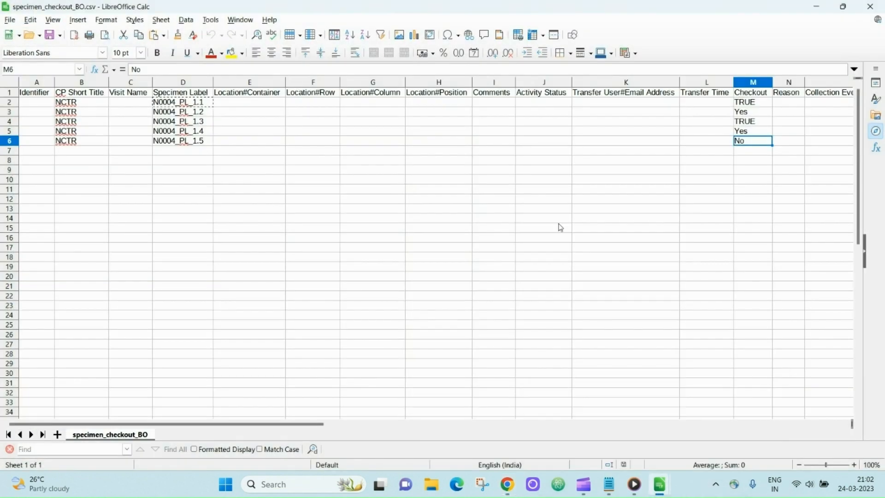
{"action": "left_click_drag", "start_coordinate": [263, 102], "coordinate": [431, 149]}
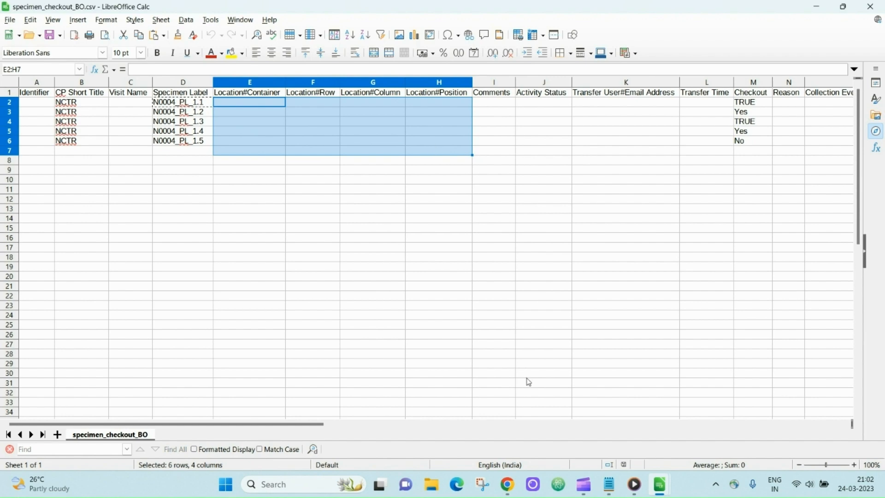
- Return to OpenSpecimen in the browser and, from specimen N0003_Se_3.1, go to Orders and open the bulk import of orders
{"action": "mouse_move", "coordinate": [501, 494]}
{"action": "left_click", "coordinate": [463, 453]}
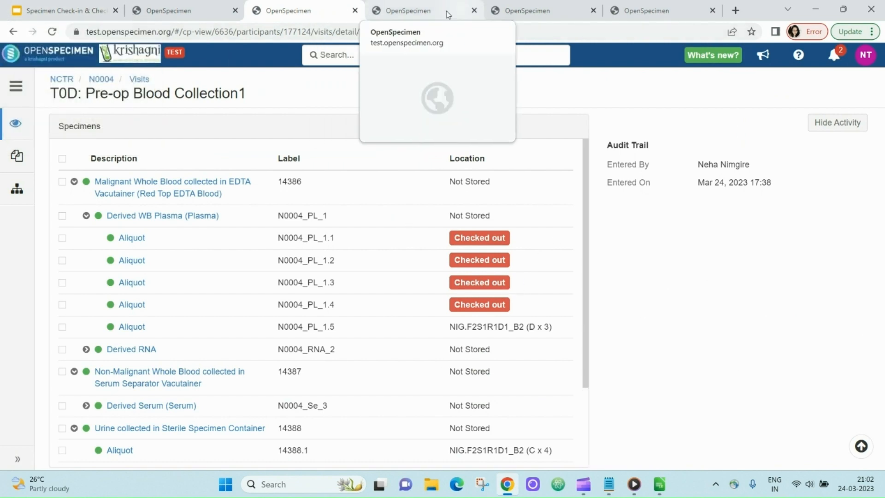
{"action": "left_click", "coordinate": [411, 12]}
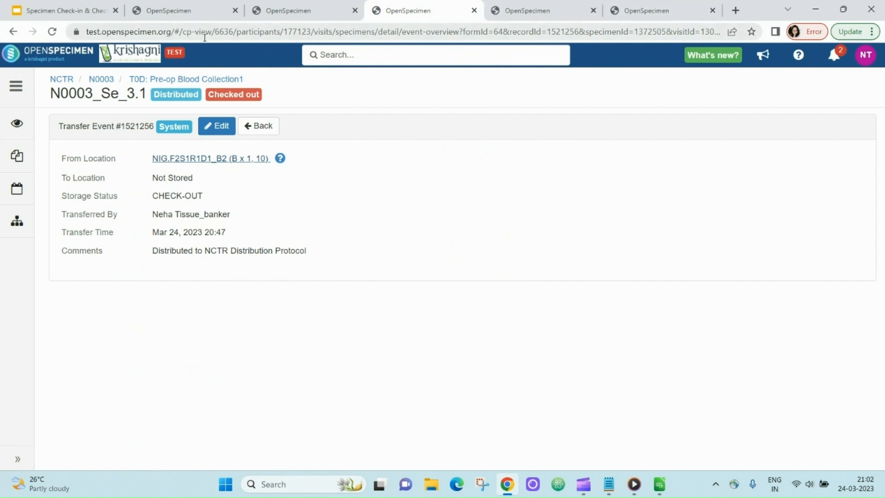
{"action": "left_click", "coordinate": [15, 86]}
{"action": "scroll", "coordinate": [59, 323], "scroll_direction": "down", "scroll_amount": 2}
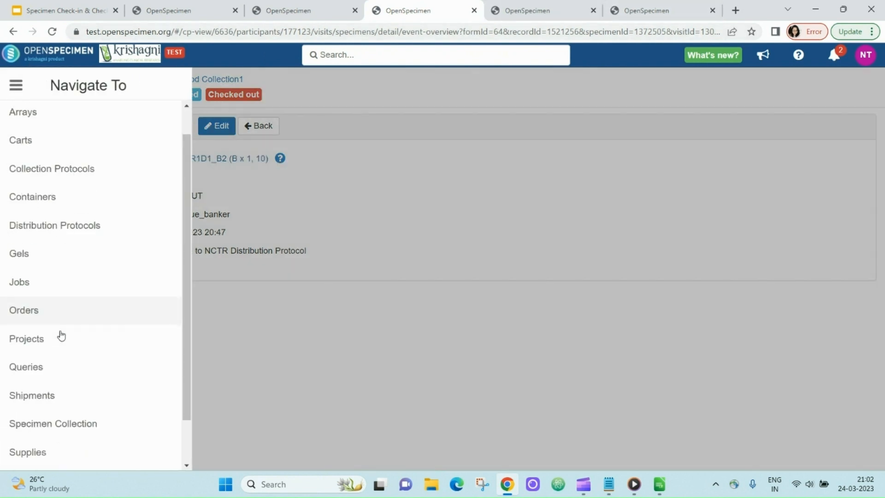
{"action": "left_click", "coordinate": [30, 279]}
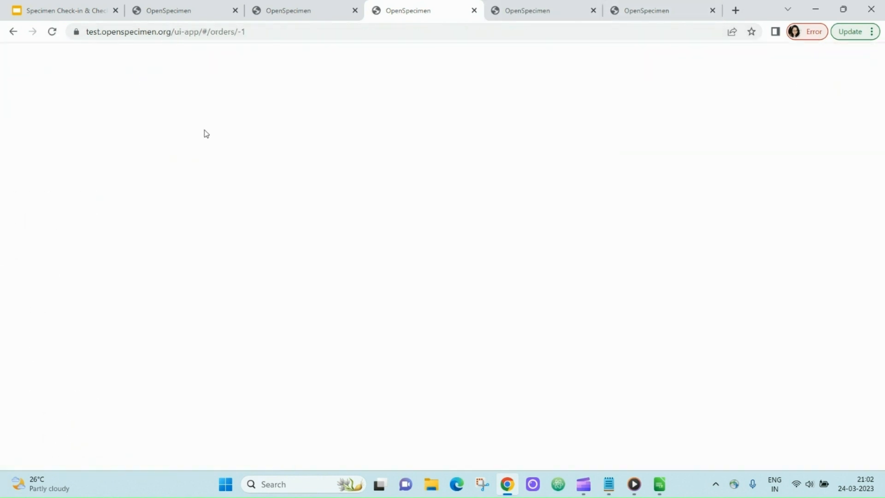
{"action": "left_click", "coordinate": [82, 119]}
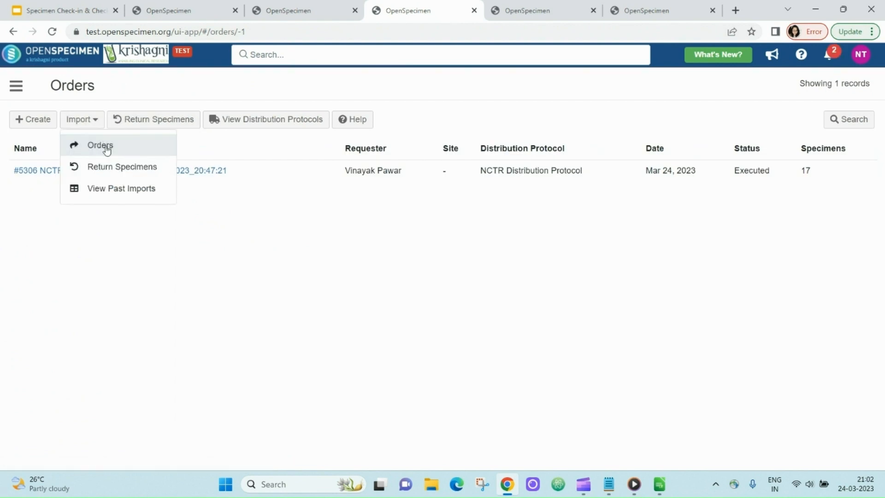
{"action": "left_click", "coordinate": [117, 153]}
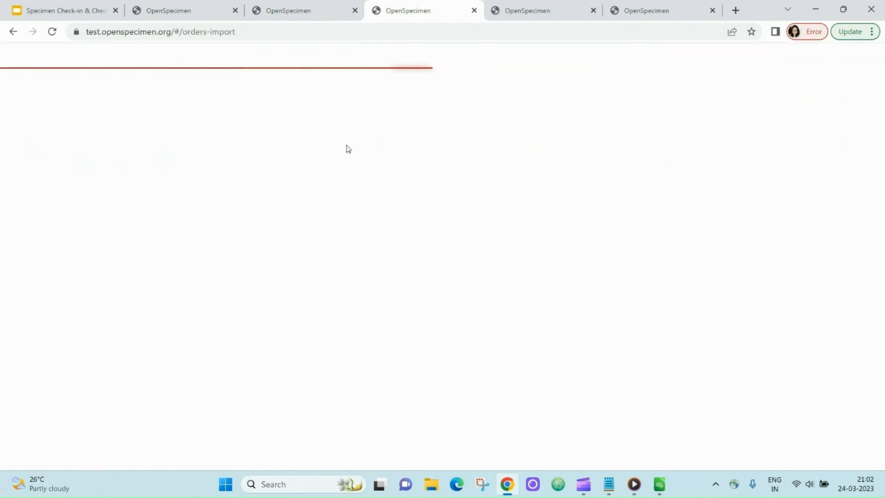
- Download the order import template, open it in LibreOffice Calc and select the Checkout Specimens column header
{"action": "left_click", "coordinate": [293, 180]}
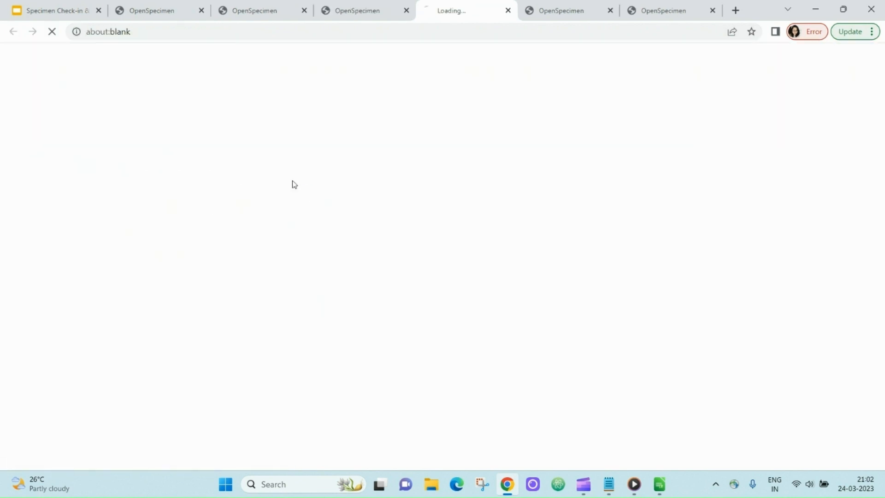
{"action": "left_click", "coordinate": [74, 454]}
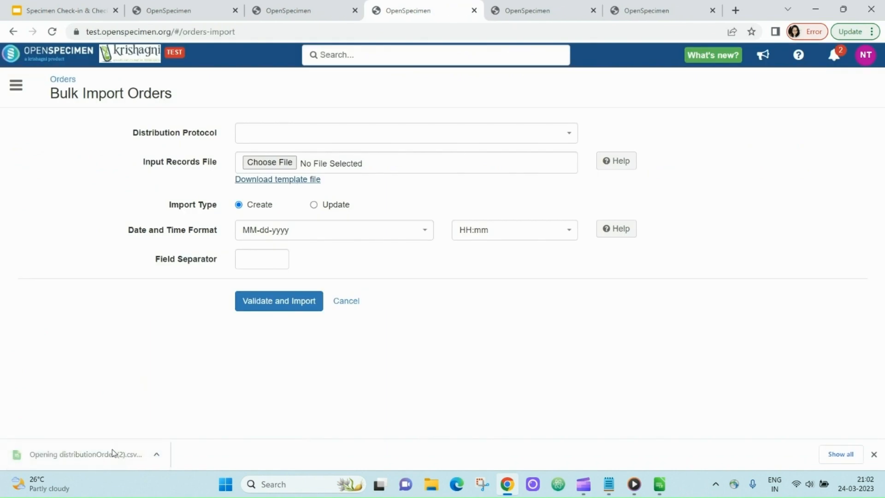
{"action": "left_click", "coordinate": [504, 381]}
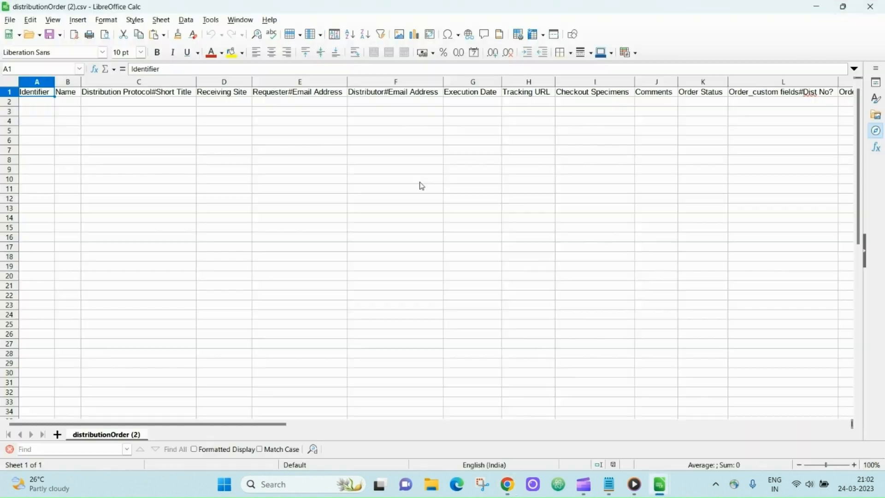
{"action": "left_click", "coordinate": [602, 97]}
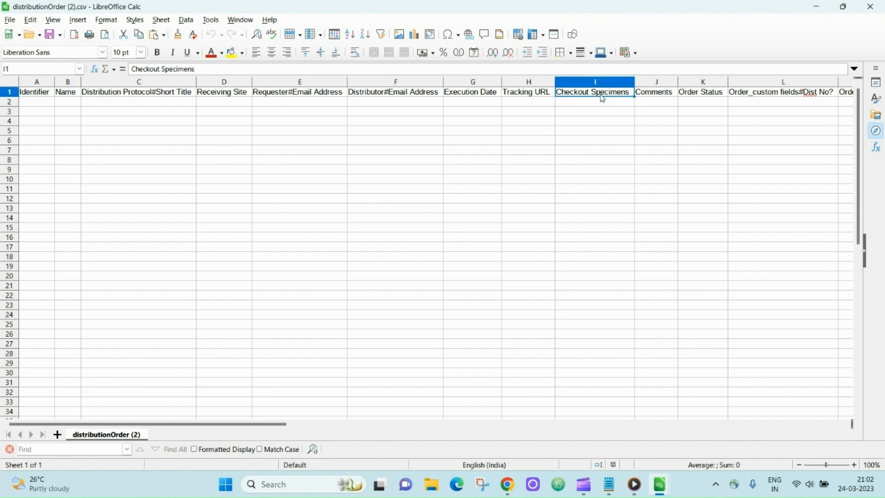
- Switch to the presentation in the browser and advance from the Bulk Import slide to Query: List of Checked-out Specimens
{"action": "left_click", "coordinate": [507, 484]}
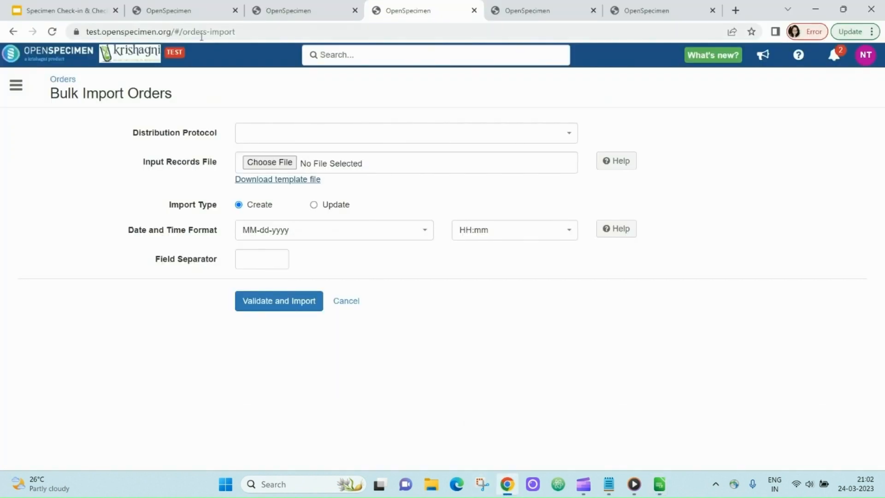
{"action": "left_click", "coordinate": [64, 10]}
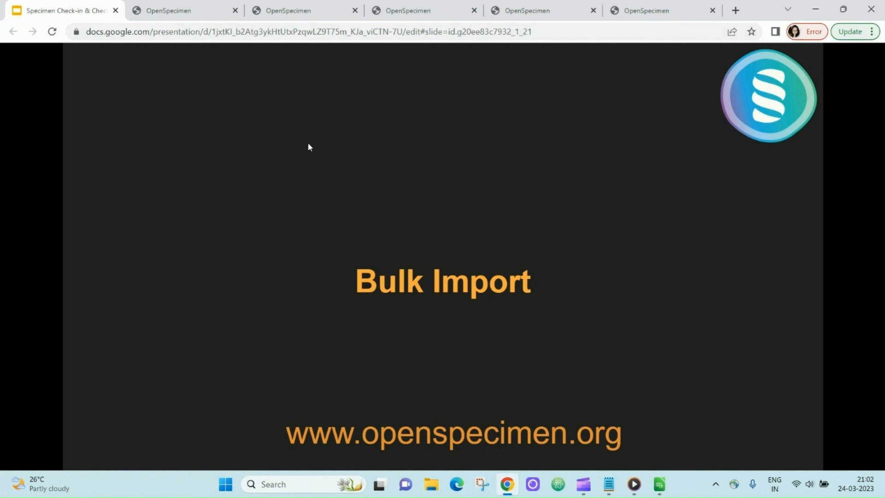
{"action": "key", "text": "Right"}
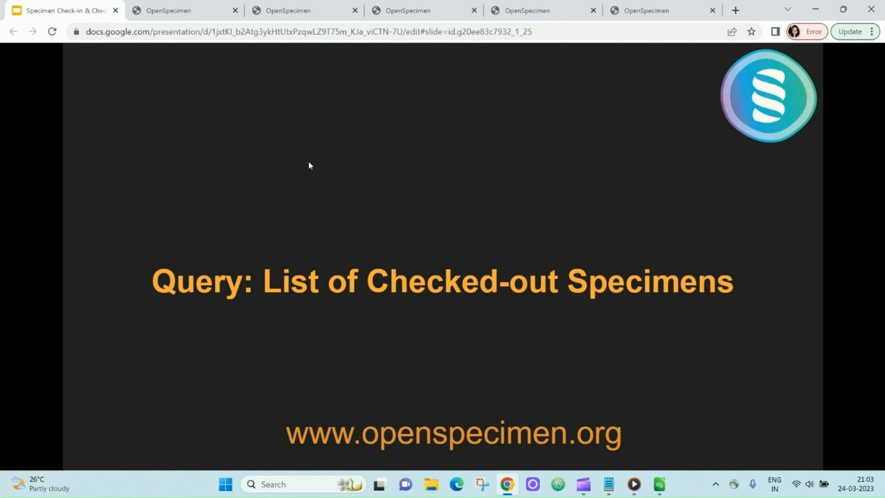
- Return to OpenSpecimen's import jobs tab, go to Queries and view the records of the Checked out specimens query
{"action": "left_click", "coordinate": [186, 10]}
{"action": "left_click", "coordinate": [11, 83]}
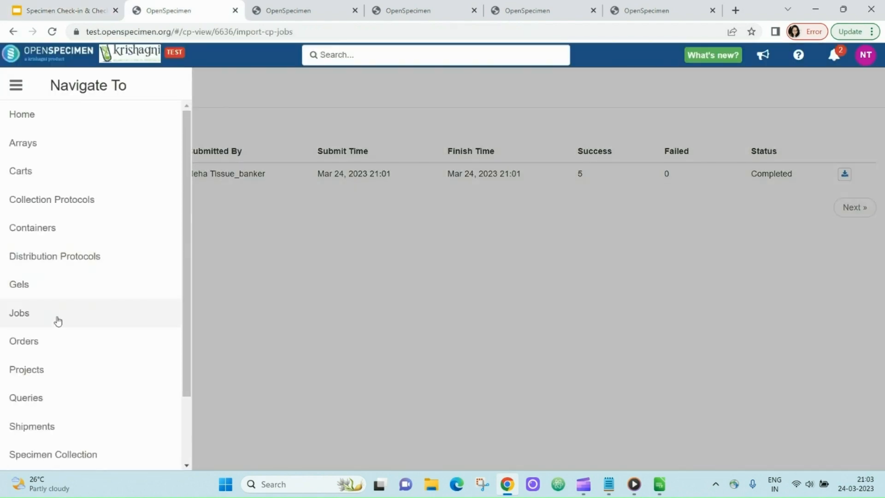
{"action": "left_click", "coordinate": [43, 400]}
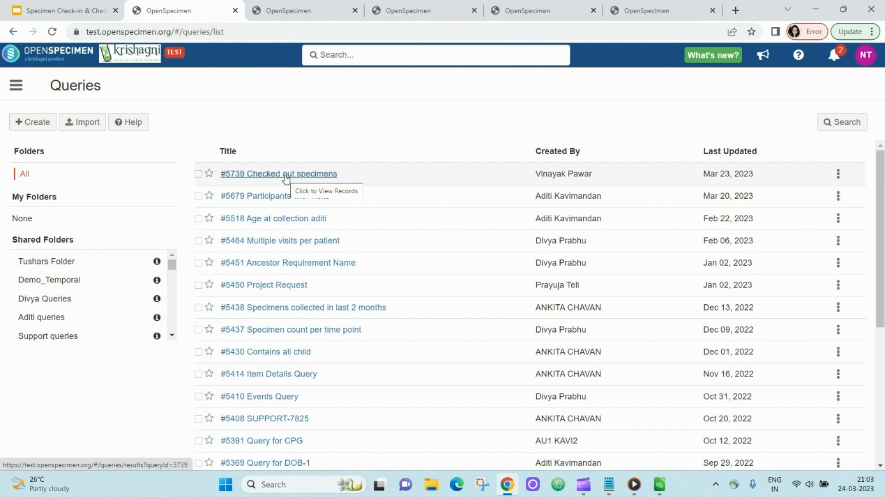
{"action": "left_click", "coordinate": [286, 174]}
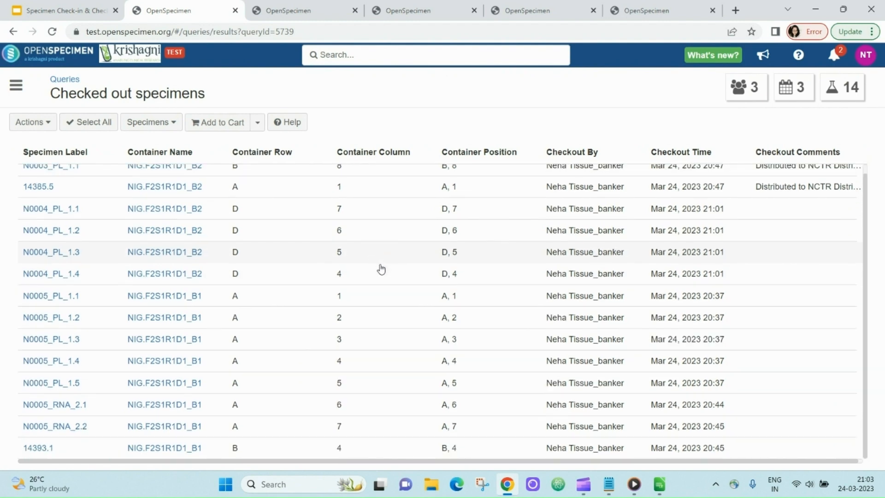
- Open the Checked out specimens query for editing and expand the Specimen filter's Checkout Details group to examine its available fields
{"action": "left_click", "coordinate": [28, 121]}
{"action": "left_click", "coordinate": [47, 144]}
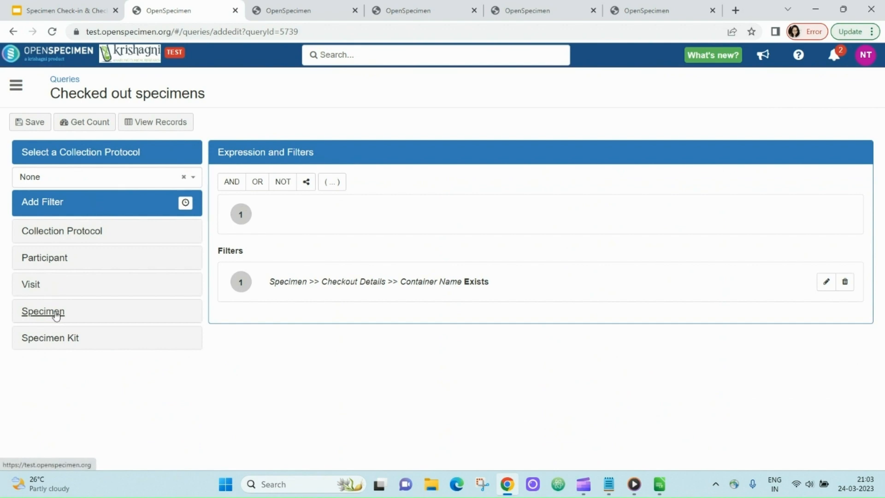
{"action": "left_click", "coordinate": [43, 311]}
{"action": "scroll", "coordinate": [132, 246], "scroll_direction": "down", "scroll_amount": 3}
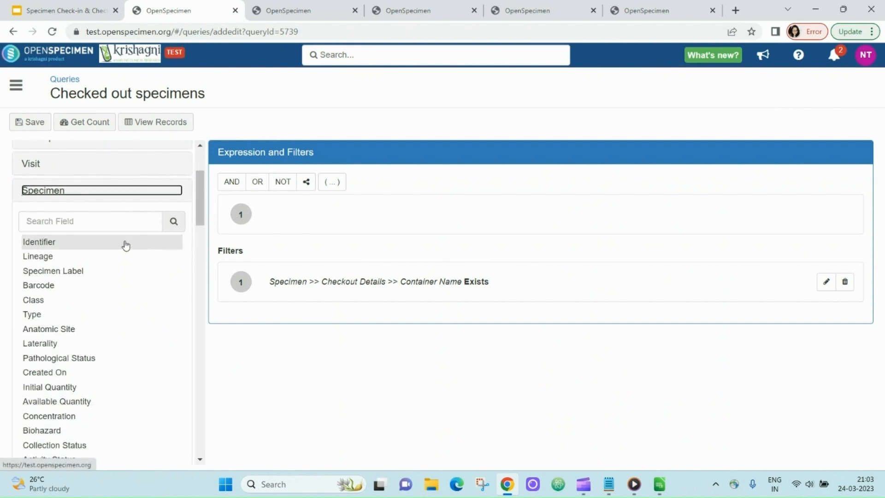
{"action": "scroll", "coordinate": [126, 246], "scroll_direction": "down", "scroll_amount": 8}
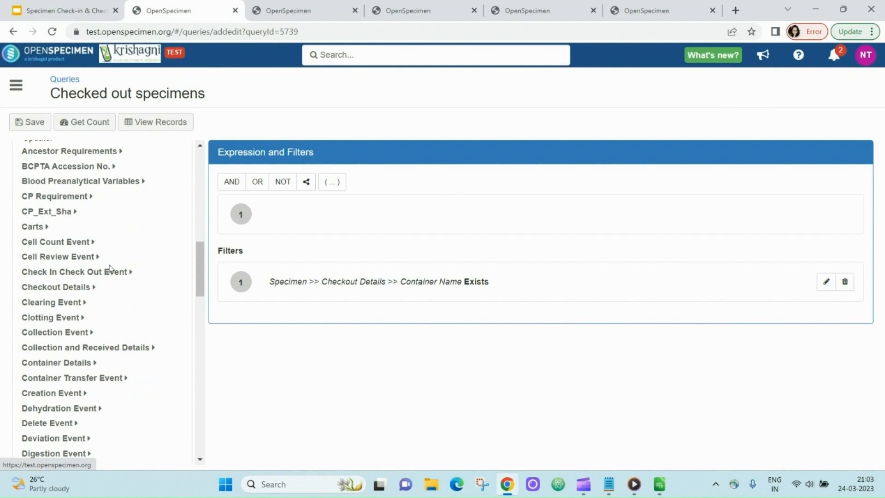
{"action": "left_click", "coordinate": [83, 287]}
{"action": "scroll", "coordinate": [26, 254], "scroll_direction": "down", "scroll_amount": 1}
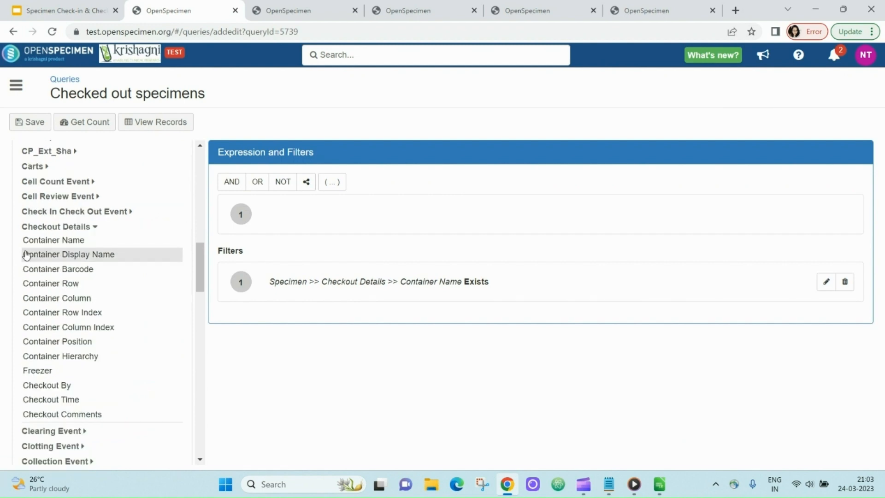
{"action": "scroll", "coordinate": [160, 262], "scroll_direction": "down", "scroll_amount": 3}
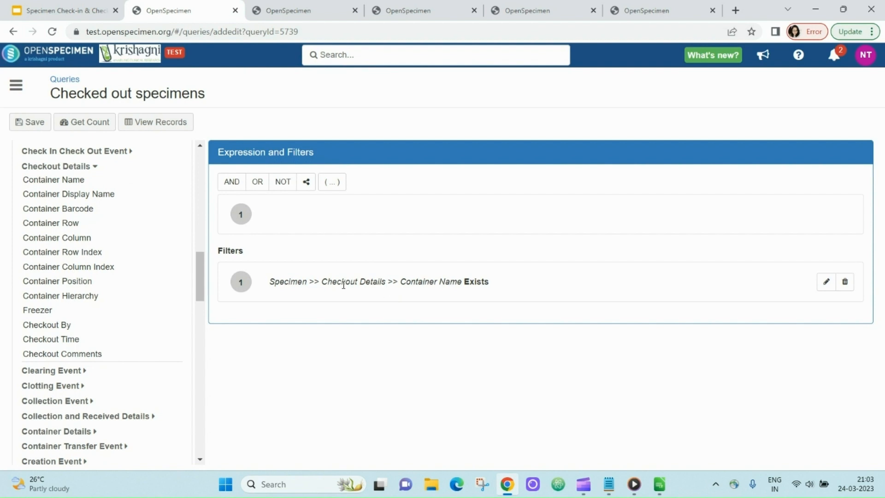
- Leave the query's filter editor by viewing the Checked out specimens records and look through the listed specimens
{"action": "left_click", "coordinate": [93, 130]}
{"action": "left_click", "coordinate": [115, 249]}
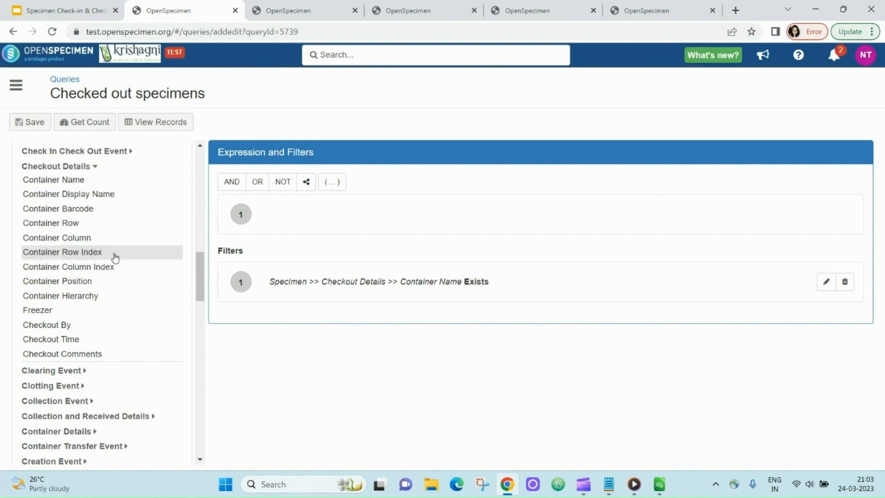
{"action": "left_click", "coordinate": [156, 131]}
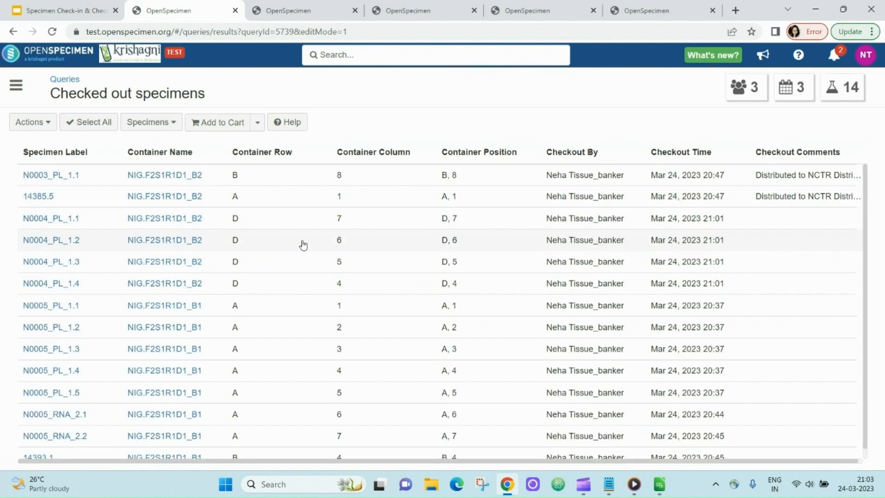
{"action": "scroll", "coordinate": [313, 263], "scroll_direction": "down", "scroll_amount": 1}
{"action": "scroll", "coordinate": [316, 267], "scroll_direction": "up", "scroll_amount": 1}
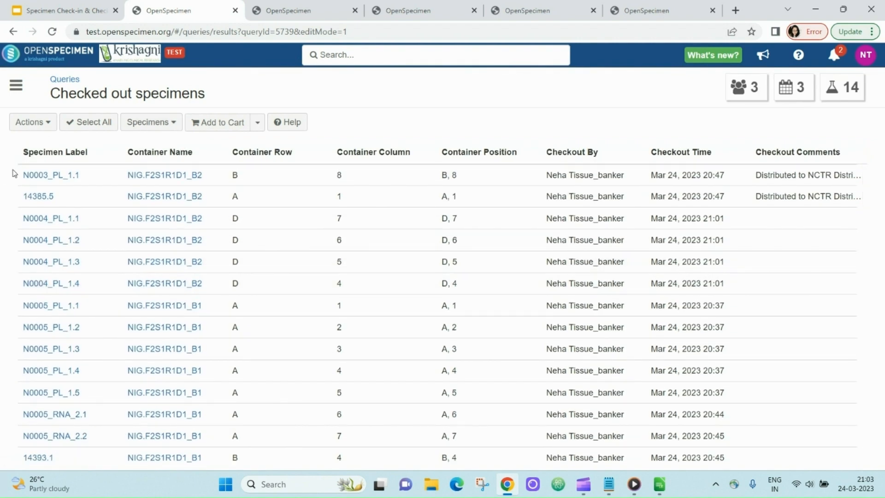
- Open specimen N0003_PL_1.1 in a new browser tab to check its checkout status, and return to the query results
{"action": "right_click", "coordinate": [53, 178]}
{"action": "left_click", "coordinate": [72, 189]}
{"action": "left_click", "coordinate": [249, 9]}
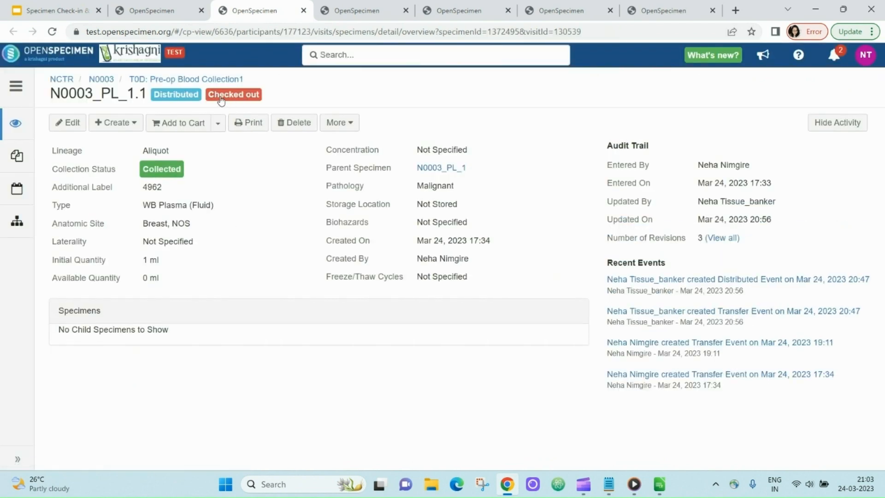
{"action": "left_click", "coordinate": [168, 12]}
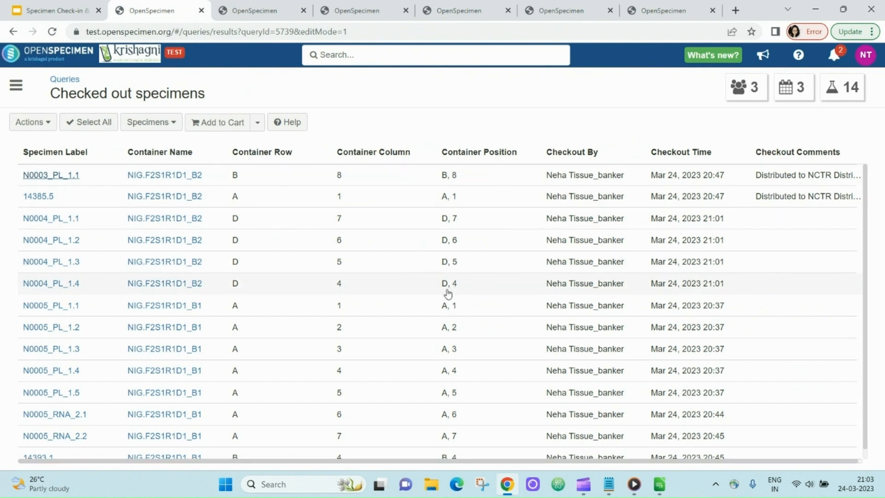
{"action": "scroll", "coordinate": [445, 292], "scroll_direction": "down", "scroll_amount": 1}
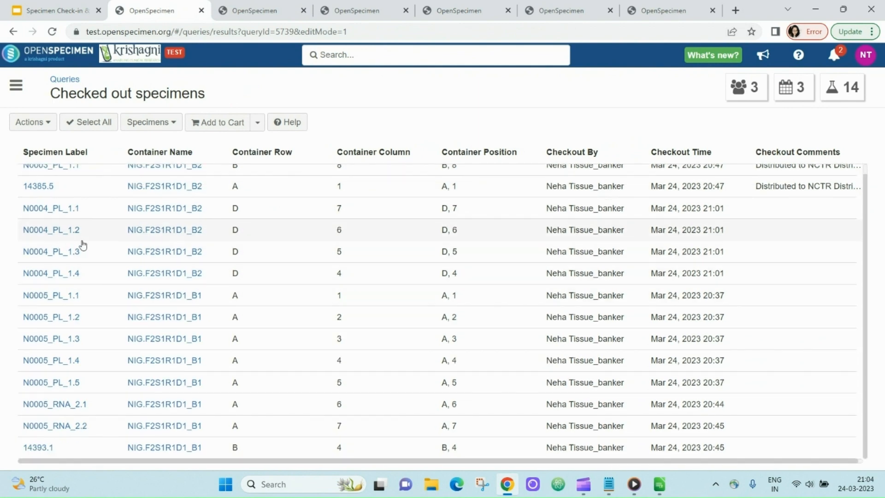
{"action": "scroll", "coordinate": [260, 285], "scroll_direction": "up", "scroll_amount": 1}
- Examine which Specimen and Checkout Details fields the query's column settings include, and close them without changes
{"action": "left_click", "coordinate": [32, 122]}
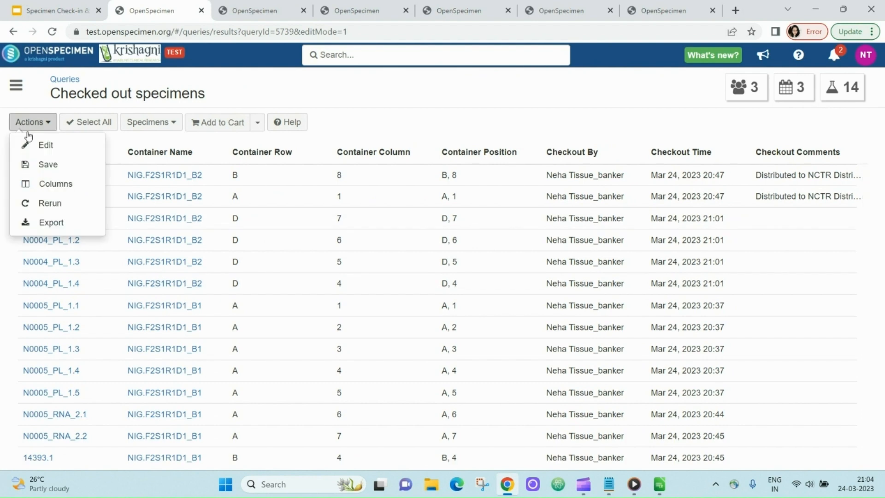
{"action": "left_click", "coordinate": [48, 183]}
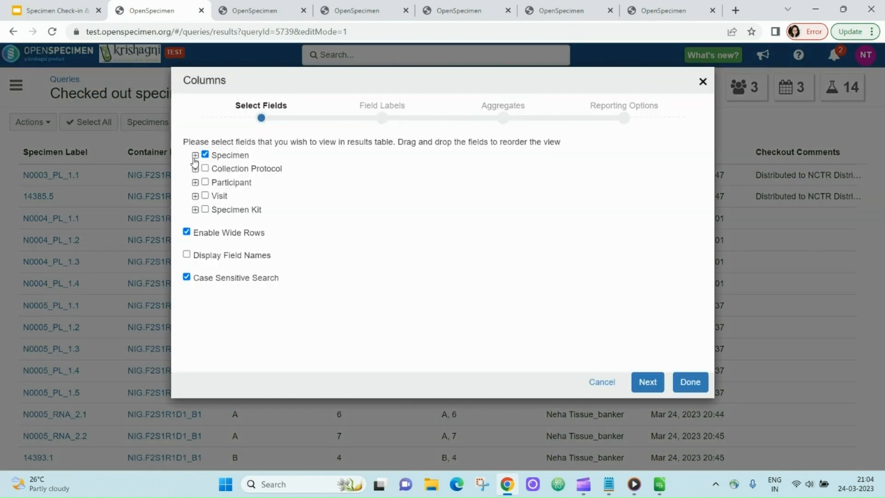
{"action": "left_click", "coordinate": [195, 155]}
{"action": "left_click", "coordinate": [204, 183]}
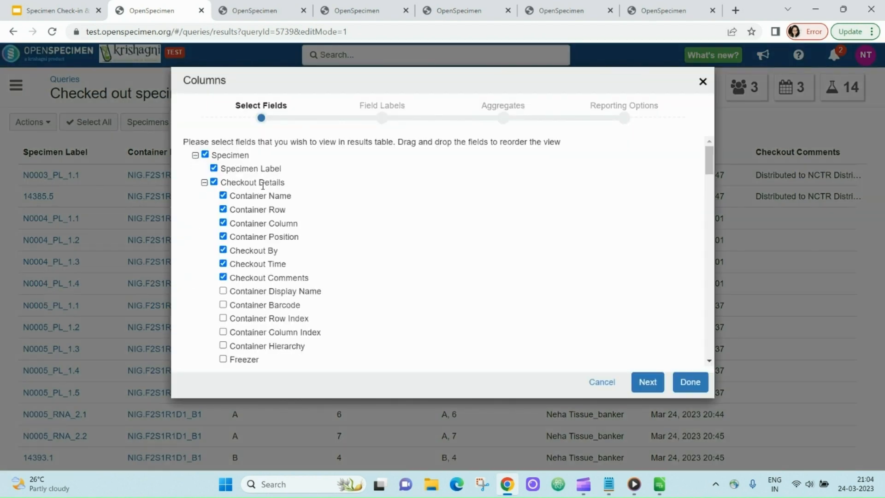
{"action": "scroll", "coordinate": [323, 243], "scroll_direction": "down", "scroll_amount": 3}
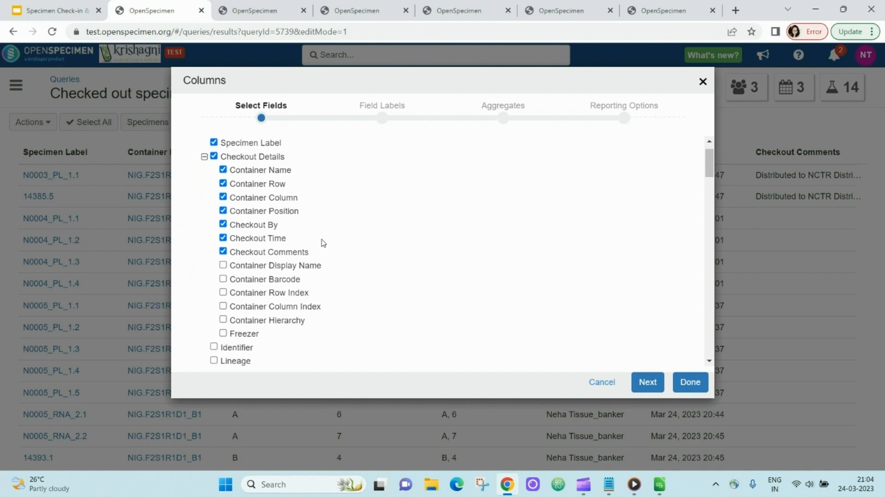
{"action": "scroll", "coordinate": [324, 242], "scroll_direction": "up", "scroll_amount": 3}
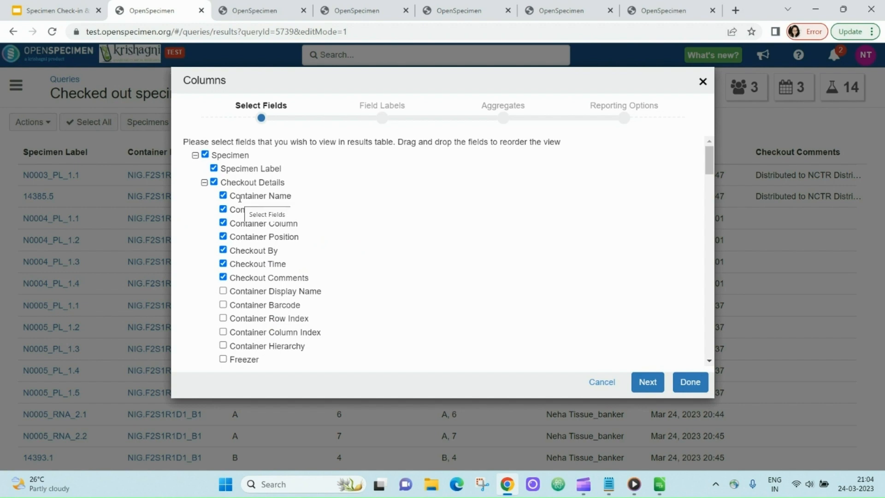
{"action": "left_click", "coordinate": [204, 183]}
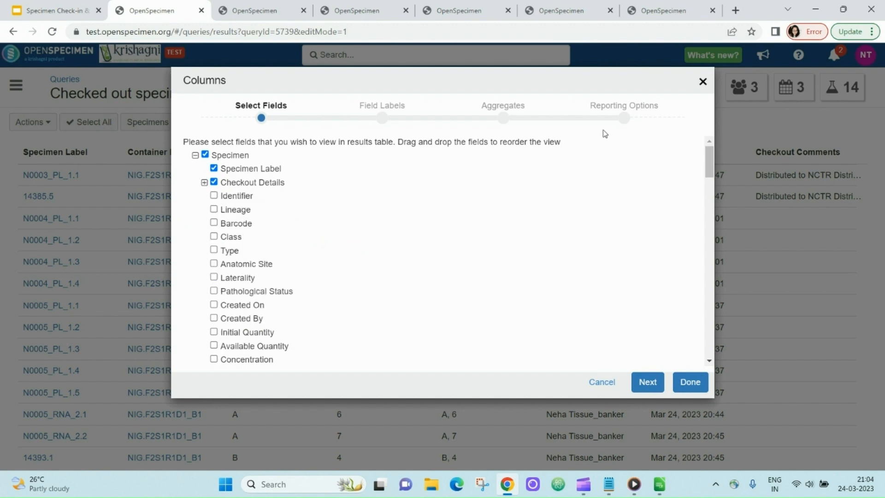
{"action": "left_click", "coordinate": [702, 82]}
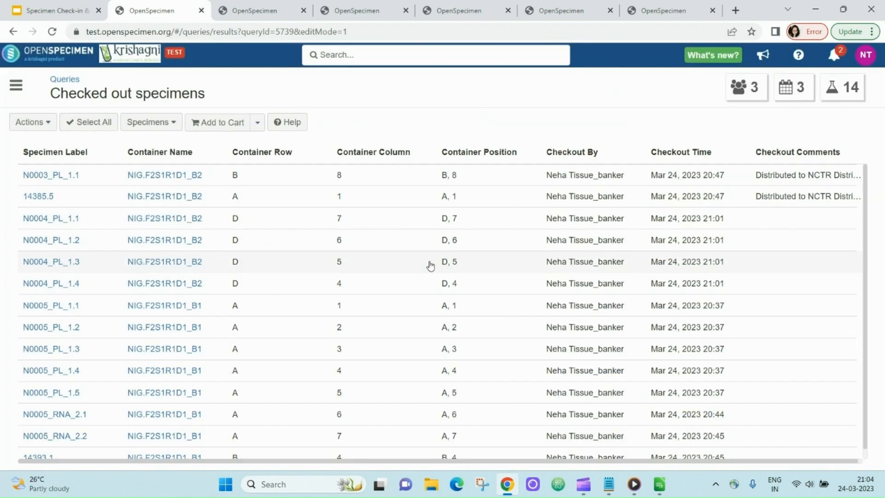
- Select specimens N0004_PL_1.1 and N0004_PL_1.2 and bulk transfer them back into container NIG.F2S1R1D1_B2 at positions D, 7 and D, 6
{"action": "scroll", "coordinate": [405, 292], "scroll_direction": "down", "scroll_amount": 1}
{"action": "scroll", "coordinate": [319, 313], "scroll_direction": "up", "scroll_amount": 1}
{"action": "left_click_drag", "start_coordinate": [306, 179], "coordinate": [305, 249]}
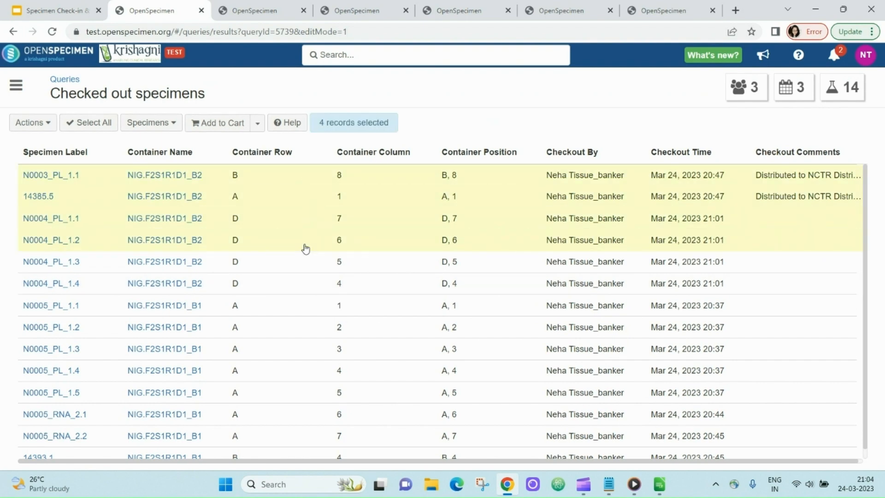
{"action": "left_click", "coordinate": [299, 182]}
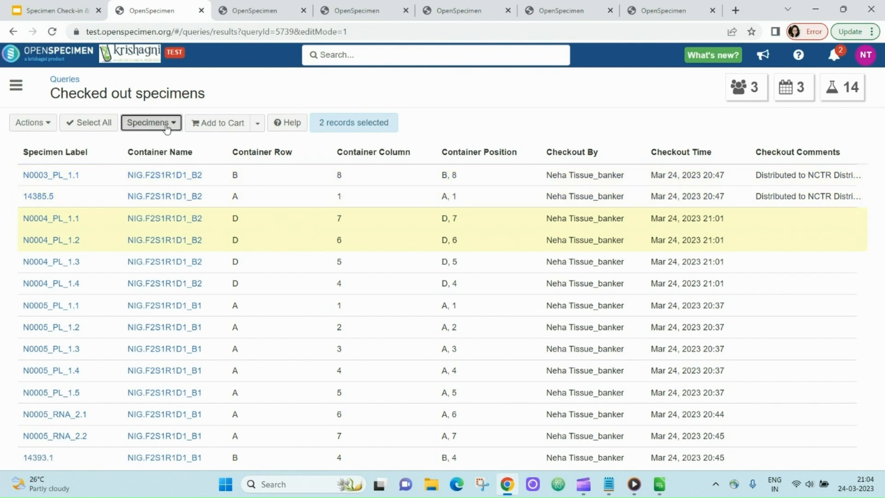
{"action": "left_click", "coordinate": [167, 128]}
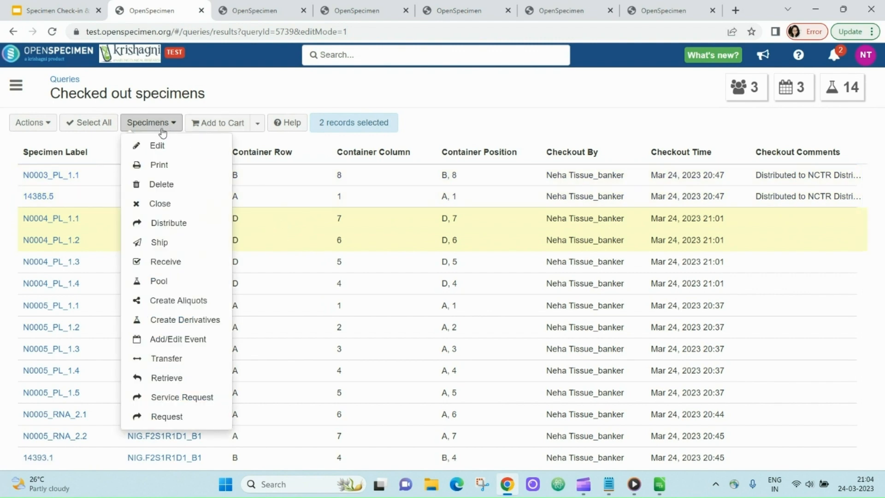
{"action": "left_click", "coordinate": [180, 362]}
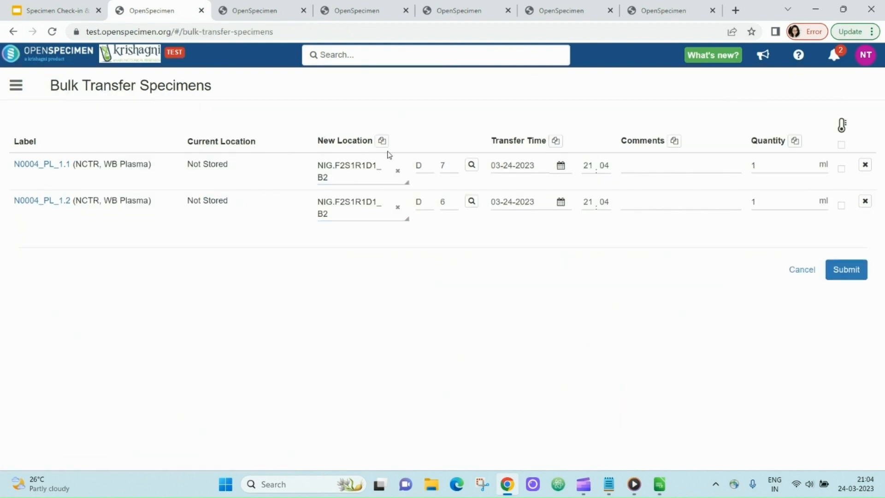
{"action": "left_click", "coordinate": [852, 271]}
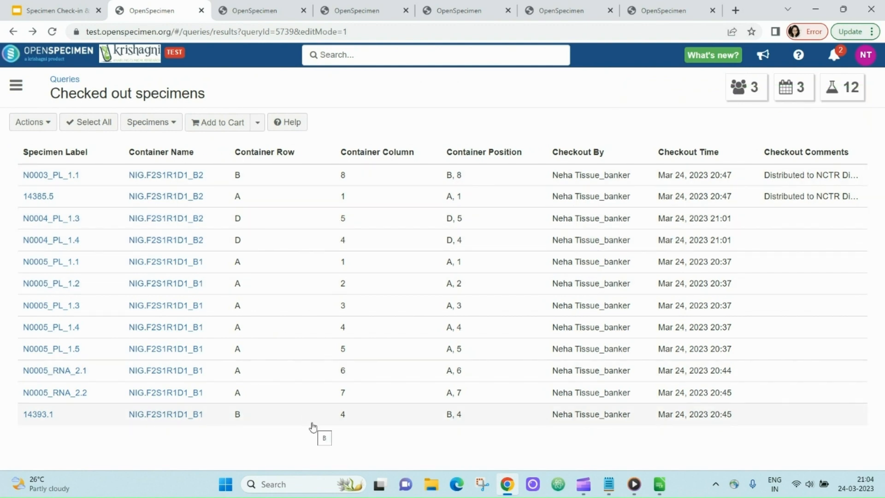
- Switch to the presentation in the browser and advance from the Query: List of Checked-out Specimens slide to Resources
{"action": "left_click", "coordinate": [54, 13]}
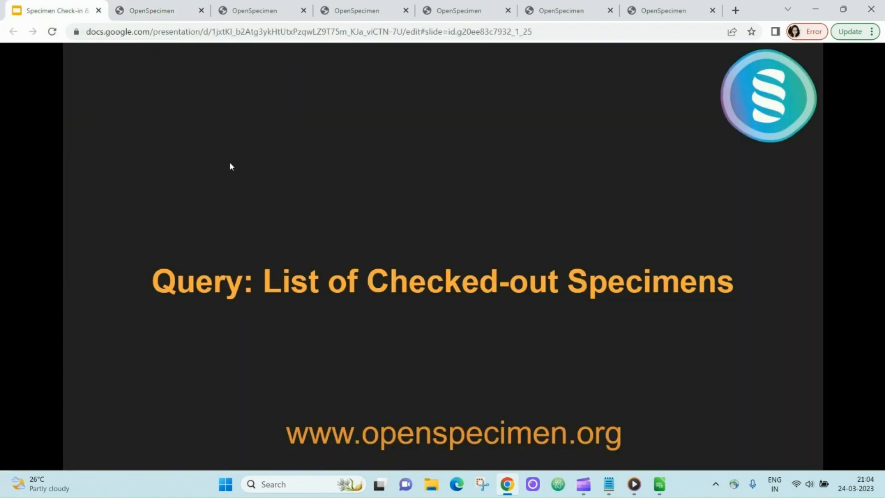
{"action": "key", "text": "Right"}
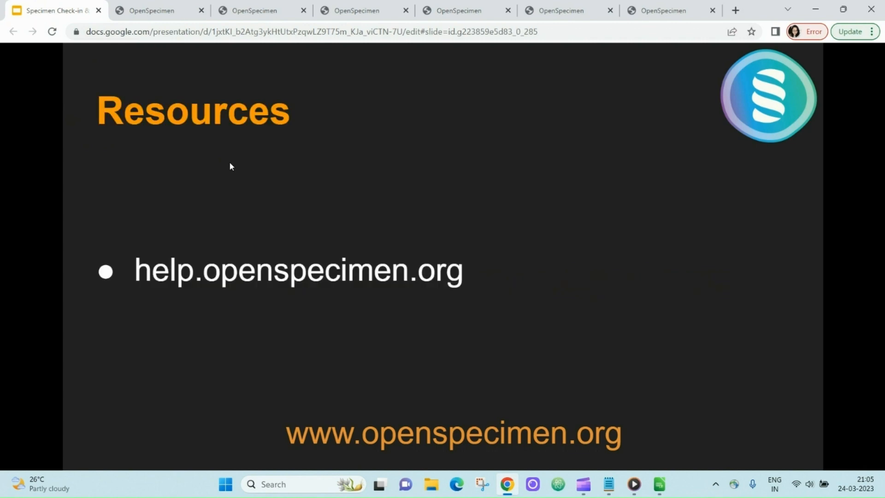